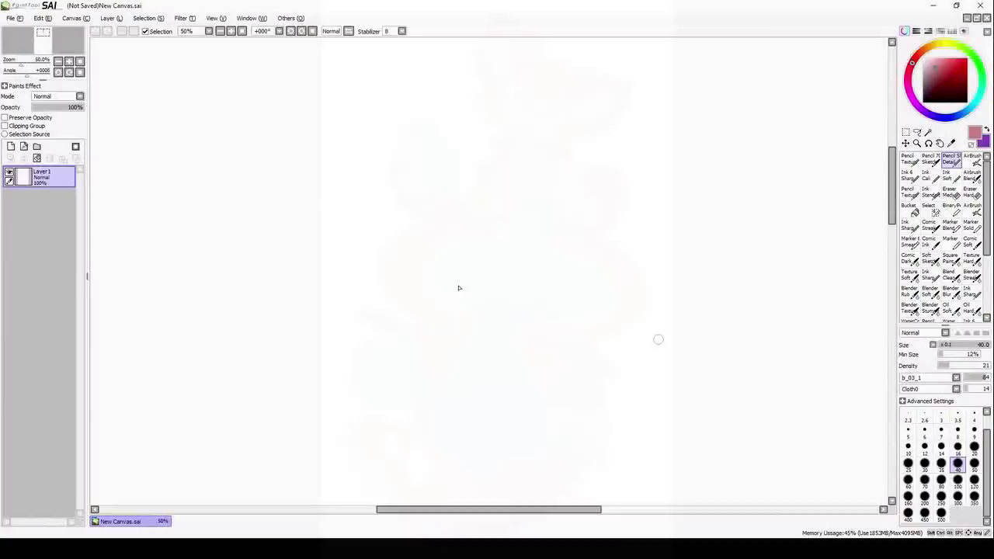
Sketch a pink head with an eye swirl, two long ears, nose, cheeks and chin
mouse_move(492, 137)
left_mouse_down()
mouse_move(481, 233)
mouse_move(575, 237)
left_mouse_up()
mouse_move(503, 218)
left_mouse_down()
mouse_move(557, 190)
mouse_move(516, 212)
left_mouse_up()
scroll(512, 233, "up", 2)
mouse_move(447, 229)
left_mouse_down()
mouse_move(466, 163)
mouse_move(512, 195)
left_mouse_up()
left_click_drag(516, 191, 587, 264)
mouse_move(460, 305)
left_mouse_down()
mouse_move(506, 318)
mouse_move(579, 307)
left_mouse_up()
left_click_drag(520, 334, 594, 323)
Add a forehead tuft, a round body below the head, and overlapping paw ovals
left_click_drag(411, 194, 497, 233)
left_click_drag(543, 369, 528, 399)
left_click_drag(578, 319, 543, 372)
scroll(535, 289, "down", 3)
left_click_drag(543, 229, 513, 311)
mouse_move(373, 179)
left_mouse_down()
mouse_move(333, 311)
mouse_move(361, 303)
left_mouse_up()
left_click_drag(411, 206, 388, 291)
Sketch a new head circle at right with a face guideline and eyes
left_click_drag(503, 222, 387, 292)
mouse_move(614, 159)
left_mouse_down()
mouse_move(594, 260)
mouse_move(625, 275)
left_mouse_up()
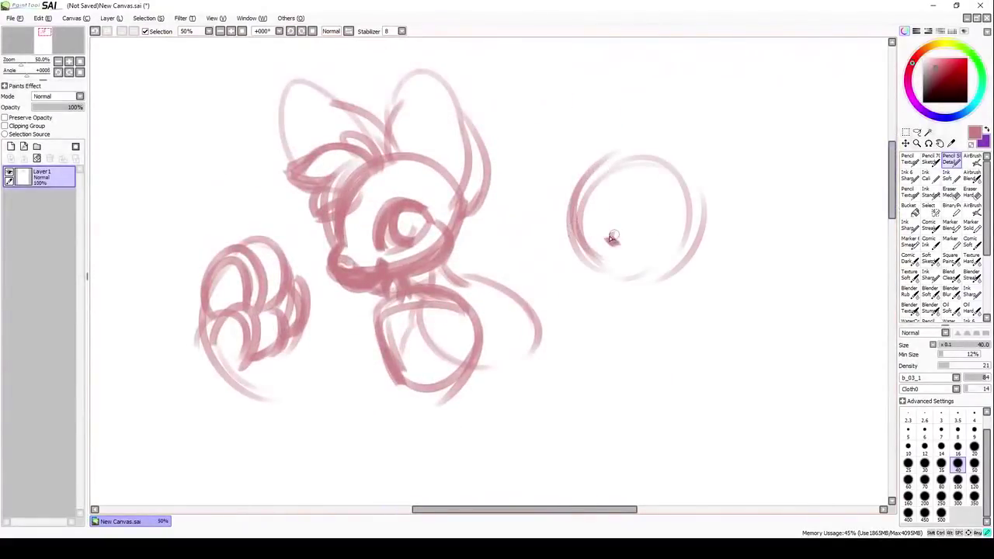
left_click_drag(609, 231, 652, 256)
left_click_drag(628, 214, 660, 233)
left_click_drag(609, 252, 655, 261)
left_click_drag(579, 208, 684, 256)
Redraw the right head outline with large left and right ears, a tuft and curl
left_click_drag(590, 159, 699, 233)
left_click_drag(551, 174, 652, 147)
left_click_drag(684, 167, 738, 252)
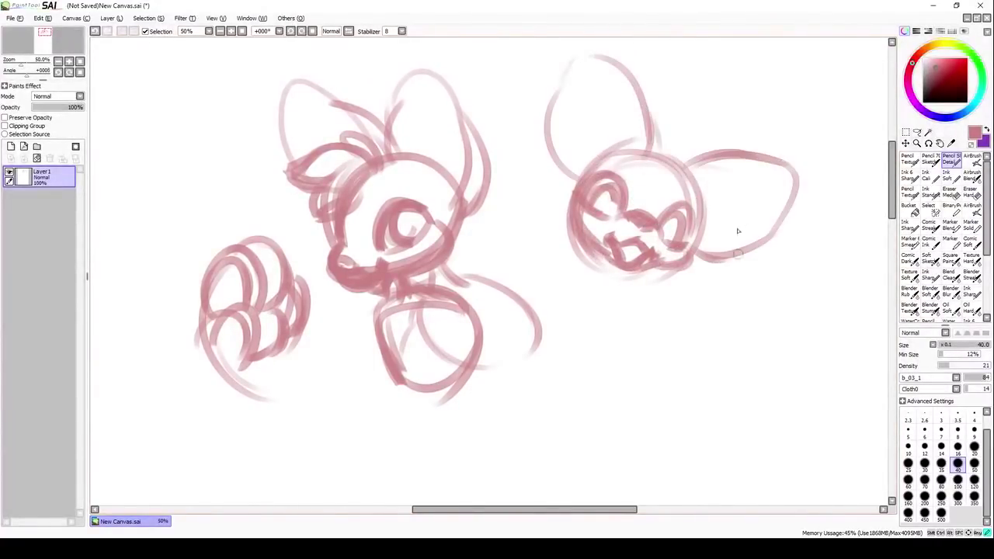
left_click_drag(656, 147, 699, 143)
left_click_drag(653, 167, 679, 194)
Lasso the small head sketch and reposition it on the page
left_click_drag(643, 308, 562, 277)
key("ctrl+minus")
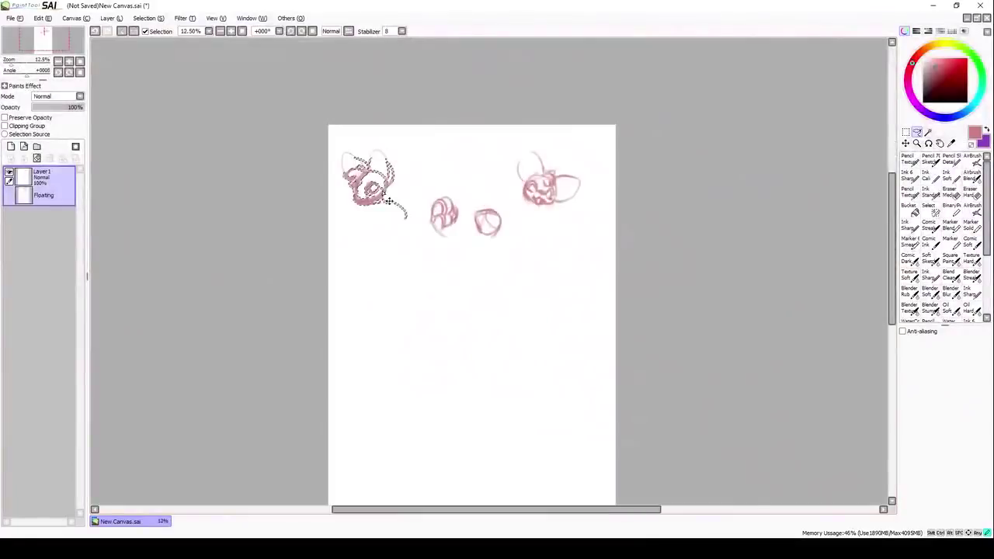
key("ctrl+plus")
mouse_move(543, 233)
left_mouse_down()
mouse_move(481, 260)
mouse_move(544, 240)
left_mouse_up()
key("n")
Sketch the neck, body and an extra ear stroke around the right head
left_click_drag(462, 175, 450, 217)
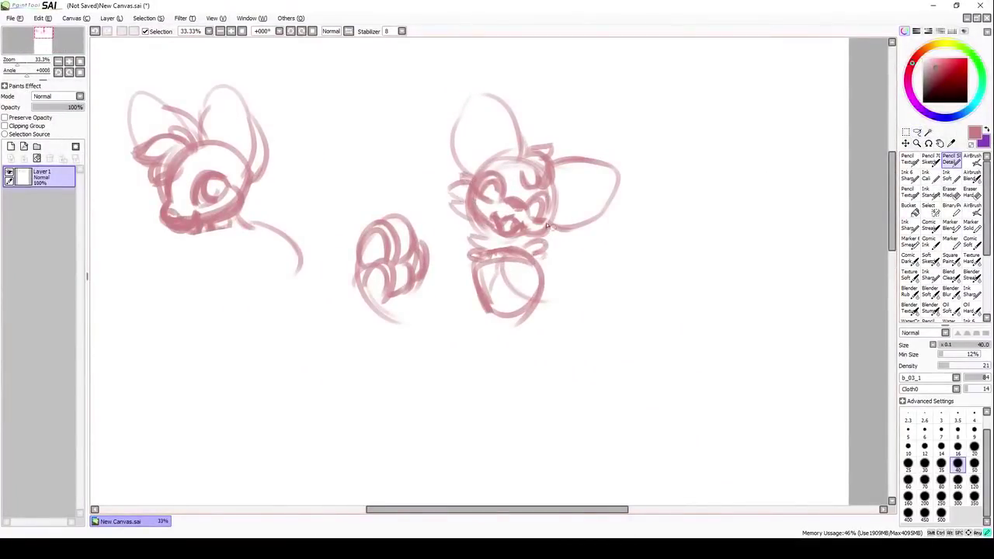
left_click_drag(544, 241, 575, 221)
left_click_drag(493, 124, 501, 155)
left_click_drag(553, 175, 590, 218)
left_click_drag(466, 339, 332, 363)
left_click_drag(531, 320, 541, 357)
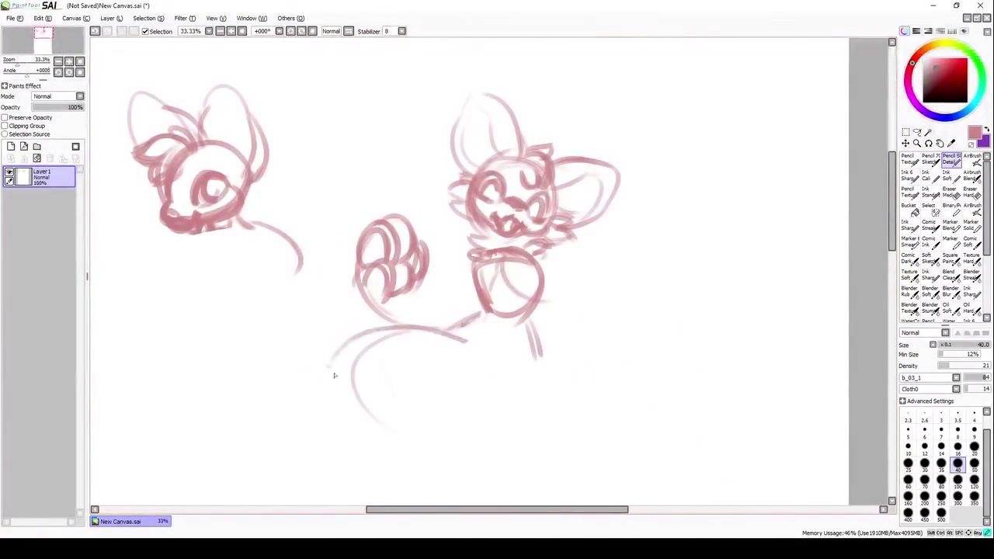
scroll(412, 367, "down", 3)
mouse_move(388, 366)
left_mouse_down()
mouse_move(381, 435)
mouse_move(403, 404)
mouse_move(423, 412)
left_mouse_up()
Sketch the torso, belly and body outline with a limb and tail line reaching the lower paw
mouse_move(365, 332)
left_mouse_down()
mouse_move(426, 366)
mouse_move(368, 429)
left_mouse_up()
left_click_drag(392, 380, 353, 388)
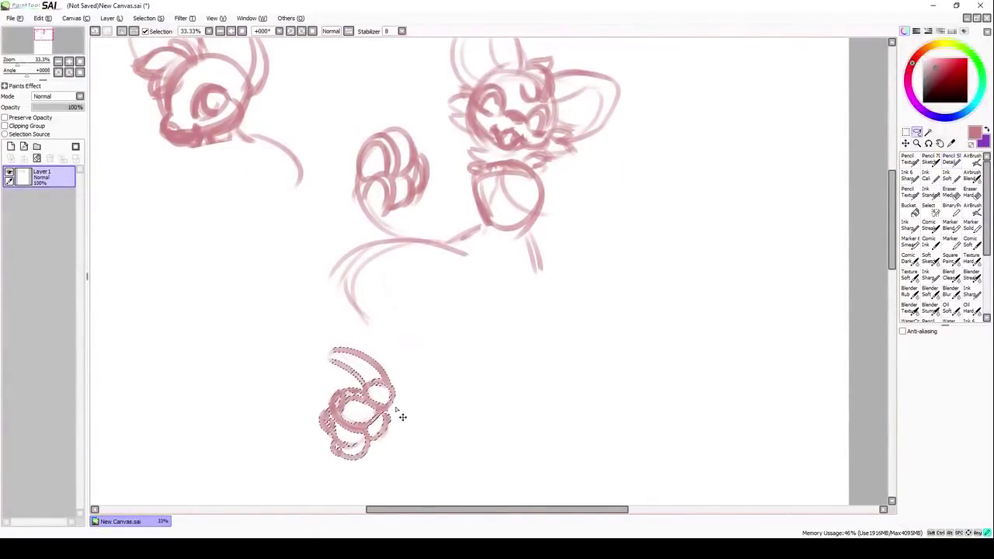
left_click_drag(364, 438, 400, 435)
left_click_drag(339, 275, 359, 326)
left_click_drag(441, 364, 373, 440)
mouse_move(451, 342)
left_mouse_down()
mouse_move(415, 260)
mouse_move(520, 206)
left_mouse_up()
left_click_drag(531, 268, 534, 303)
left_click_drag(458, 334, 525, 314)
mouse_move(559, 248)
left_mouse_down()
mouse_move(583, 465)
mouse_move(636, 404)
left_mouse_up()
Lasso and delete the leftover top-left head sketch
left_click_drag(536, 201, 582, 240)
scroll(544, 311, "up", 2)
left_click(917, 132)
left_click_drag(309, 130, 153, 268)
key("Delete")
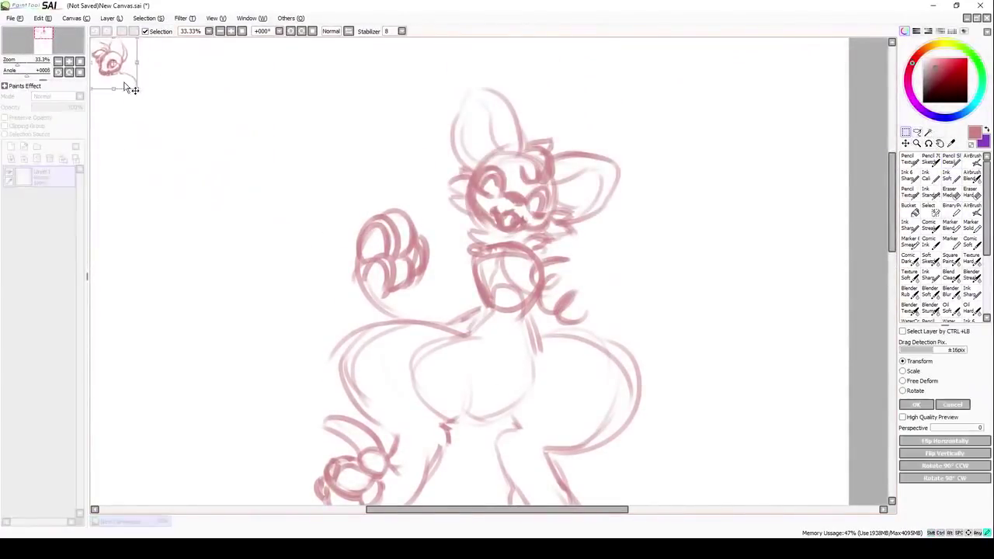
key("n")
scroll(466, 350, "down", 3)
Sketch both arms joining the body, with shoulder and chest lines
mouse_move(512, 388)
left_mouse_down()
mouse_move(498, 416)
mouse_move(543, 427)
left_mouse_up()
left_click_drag(514, 346, 547, 423)
left_click_drag(497, 400, 543, 450)
scroll(505, 388, "up", 2)
left_click_drag(505, 198, 566, 217)
left_click_drag(318, 202, 428, 212)
left_click_drag(378, 210, 434, 247)
left_click_drag(502, 186, 534, 177)
left_click_drag(536, 214, 571, 257)
left_click_drag(442, 186, 480, 215)
Mirror the canvas, then select the raised right hand and shift it up and left
key("h")
left_click_drag(544, 245, 675, 310)
left_click_drag(412, 268, 489, 295)
scroll(640, 338, "down", 2)
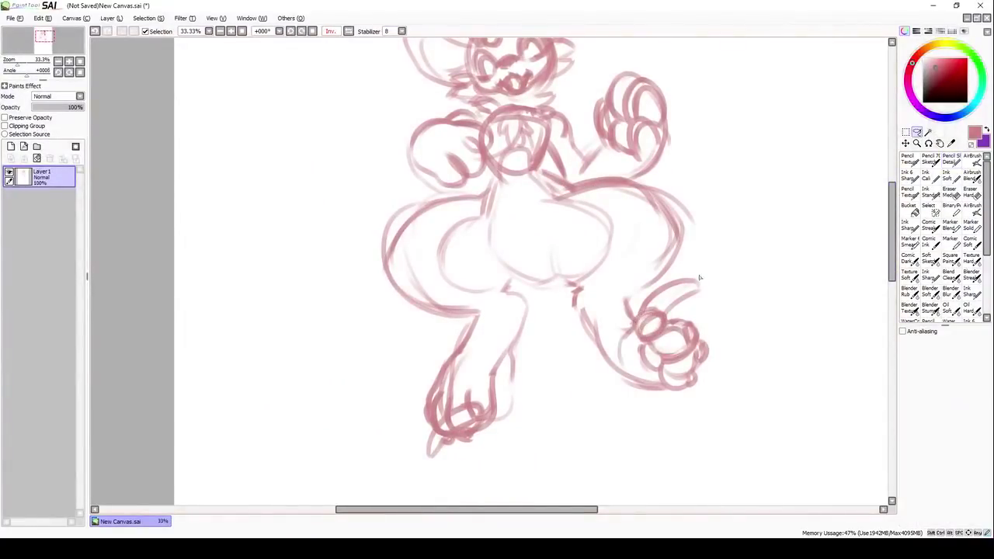
left_click_drag(641, 279, 632, 364)
key("ctrl+t")
left_click_drag(708, 374, 673, 349)
key("Return")
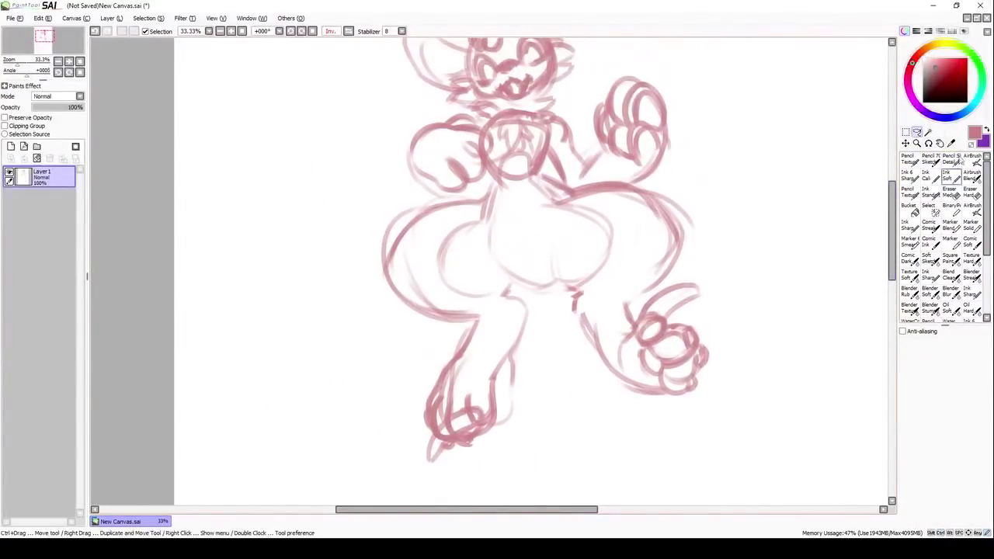
Darken the raised hand's outline and refine the lower body lines
scroll(650, 177, "down", 1)
left_click_drag(650, 177, 669, 203)
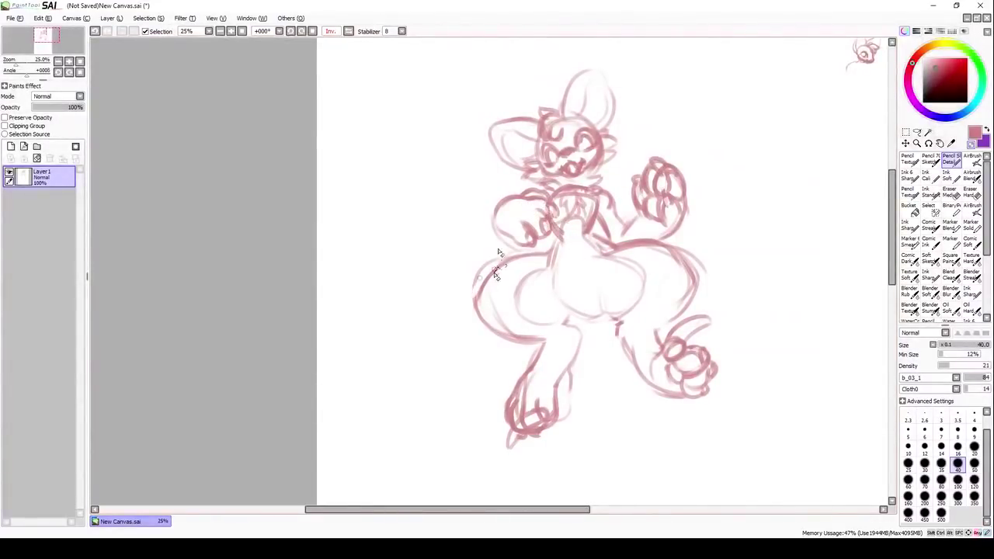
scroll(497, 252, "down", 2)
left_click_drag(536, 377, 681, 424)
left_click_drag(715, 342, 621, 388)
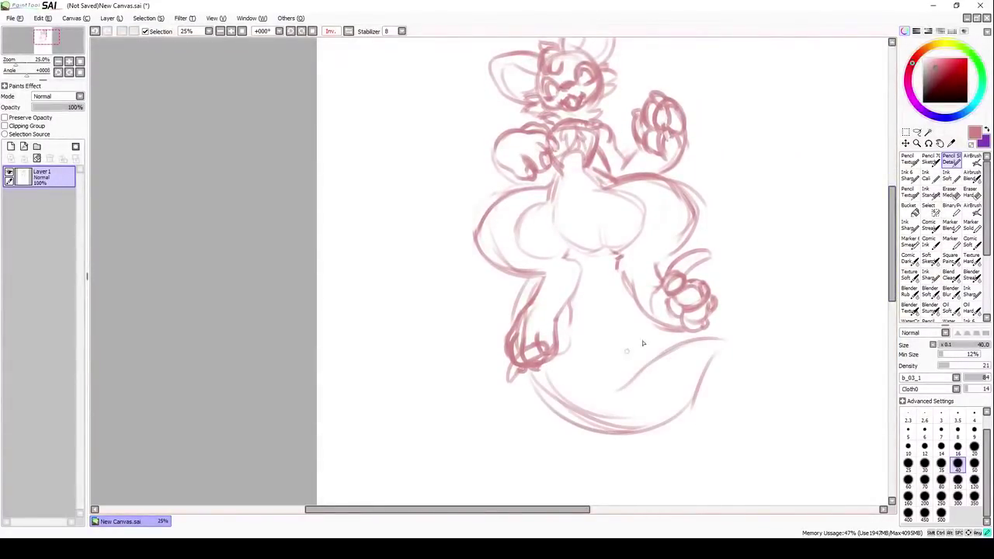
Sketch the tail with curves, spots and a scalloped bottom, plus arm and belly fur tufts
scroll(536, 273, "right", 3)
mouse_move(539, 324)
left_mouse_down()
mouse_move(541, 359)
mouse_move(606, 357)
left_mouse_up()
mouse_move(559, 365)
left_mouse_down()
mouse_move(547, 365)
mouse_move(586, 400)
left_mouse_up()
left_click_drag(423, 392, 466, 423)
mouse_move(563, 408)
left_mouse_down()
mouse_move(532, 431)
mouse_move(438, 419)
left_mouse_up()
left_click_drag(389, 280, 396, 326)
left_click_drag(443, 373, 500, 388)
On the new layer, ink a dark red snout oval with a nostril
scroll(497, 271, "up", 3)
scroll(497, 271, "up", 2)
left_click_drag(423, 204, 356, 305)
key("ctrl+z")
scroll(377, 346, "down", 1)
mouse_move(456, 220)
left_mouse_down()
mouse_move(408, 268)
mouse_move(485, 272)
mouse_move(497, 237)
left_mouse_up()
mouse_move(429, 269)
left_mouse_down()
mouse_move(439, 261)
mouse_move(395, 311)
left_mouse_up()
Ink the open mouth sides and the jaw curves under the snout
left_click_drag(490, 226, 539, 256)
scroll(528, 256, "down", 3)
left_click_drag(458, 155, 466, 190)
mouse_move(403, 233)
left_mouse_down()
mouse_move(464, 190)
mouse_move(545, 158)
left_mouse_up()
left_click_drag(406, 223, 430, 233)
left_click_drag(548, 162, 560, 193)
left_click_drag(469, 211, 466, 242)
left_click_drag(497, 194, 542, 195)
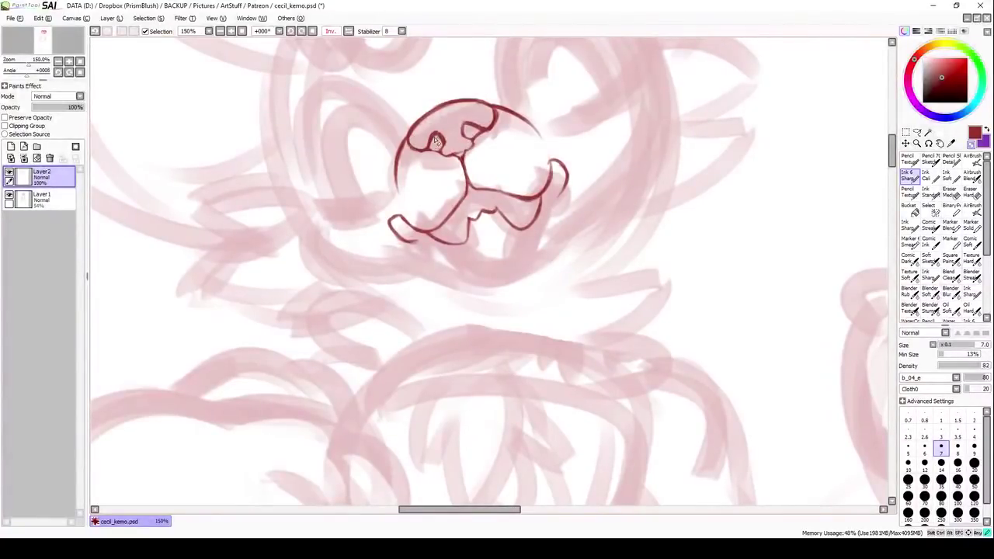
Join the snout to the mouth curve and ink the left eye outline
left_click_drag(531, 265, 564, 190)
left_click_drag(455, 267, 391, 223)
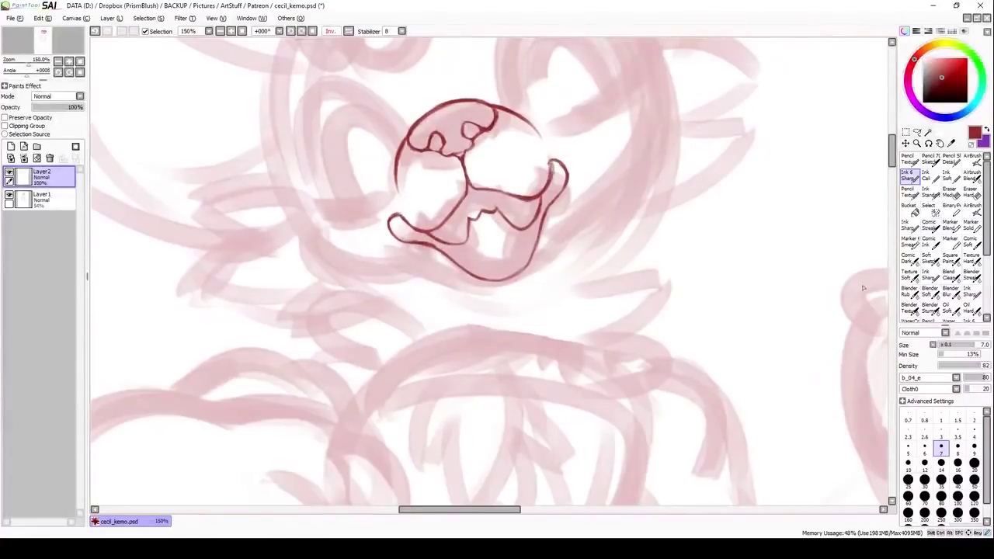
scroll(862, 289, "up", 5)
left_click_drag(360, 118, 361, 250)
mouse_move(386, 191)
left_mouse_down()
mouse_move(438, 287)
mouse_move(430, 198)
left_mouse_up()
left_click_drag(443, 194, 439, 264)
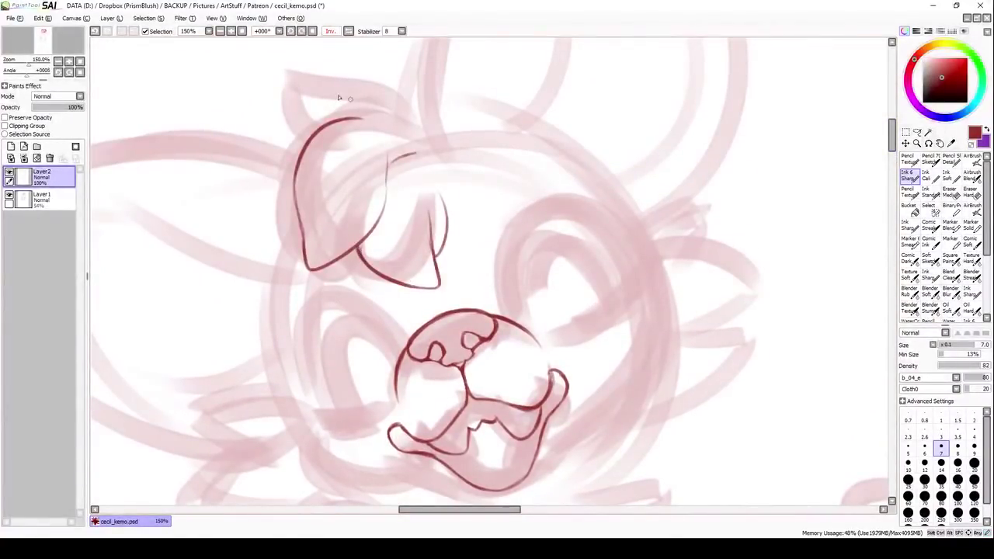
left_click_drag(381, 84, 404, 87)
Ink the right eye's upper and lower curves, with the canvas flipped back to normal
scroll(800, 287, "down", 2)
left_click_drag(495, 200, 576, 90)
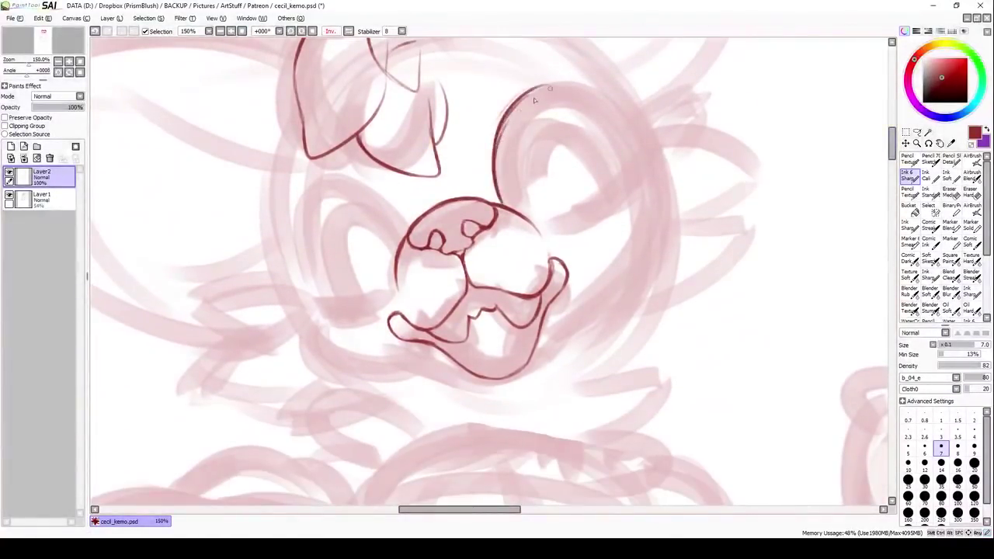
key("h")
left_click_drag(339, 141, 484, 194)
left_click_drag(353, 175, 463, 227)
scroll(356, 162, "up", 1)
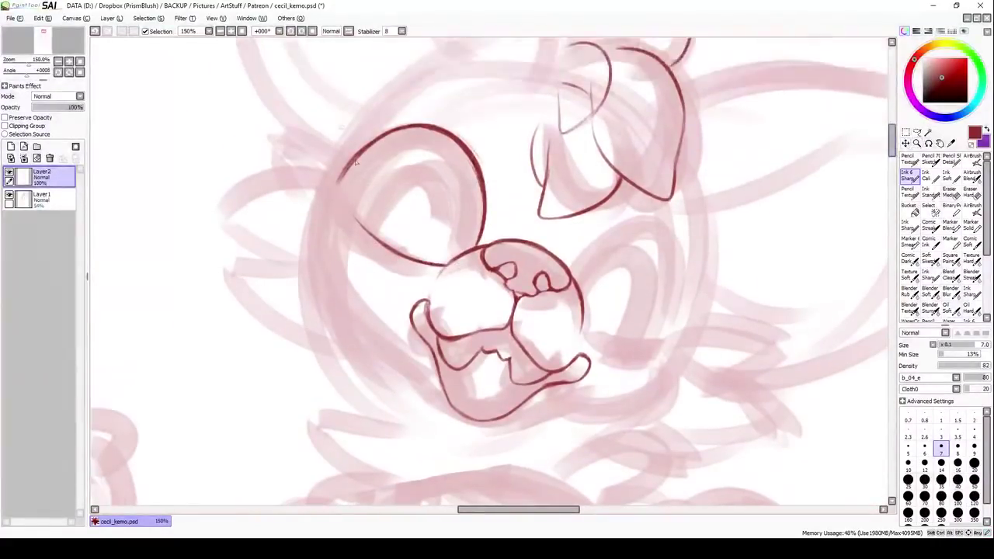
Build a bold upper eyelid, then erase it thinner and ink the inner eye arc
mouse_move(349, 177)
left_mouse_down()
mouse_move(414, 132)
mouse_move(378, 148)
mouse_move(475, 175)
left_mouse_up()
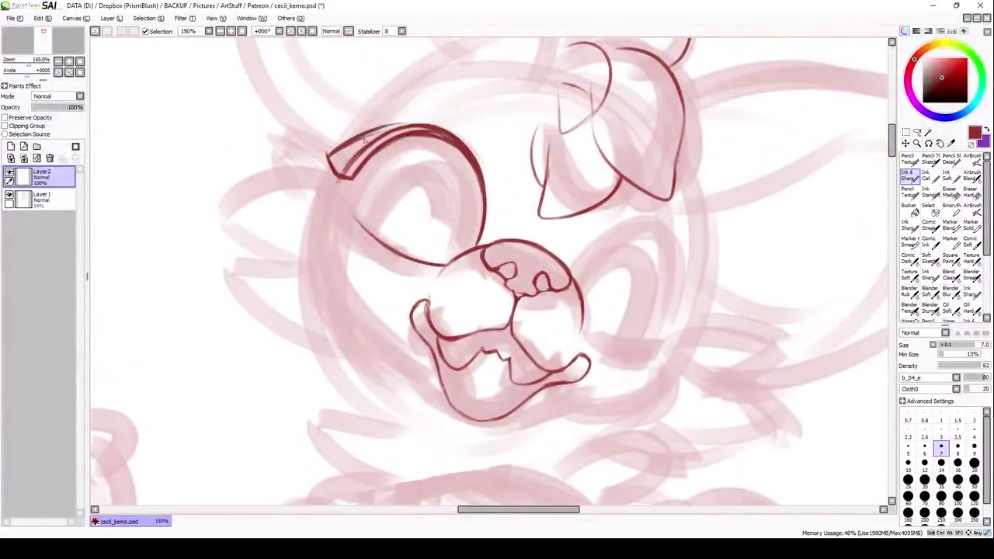
left_click_drag(329, 155, 349, 181)
left_click_drag(420, 134, 470, 148)
mouse_move(333, 181)
left_mouse_down()
mouse_move(388, 126)
mouse_move(458, 154)
left_mouse_up()
left_click_drag(368, 233, 446, 166)
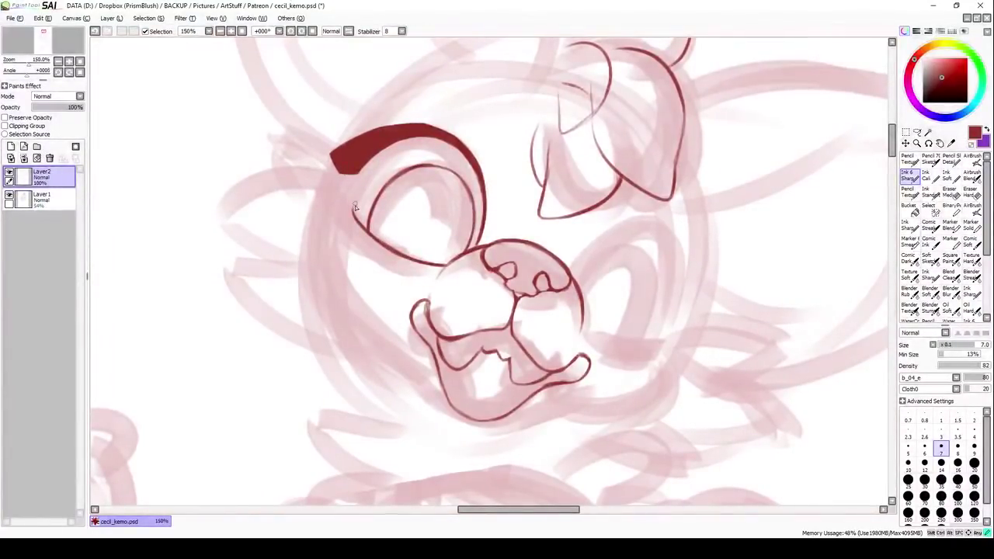
left_click_drag(351, 180, 457, 154)
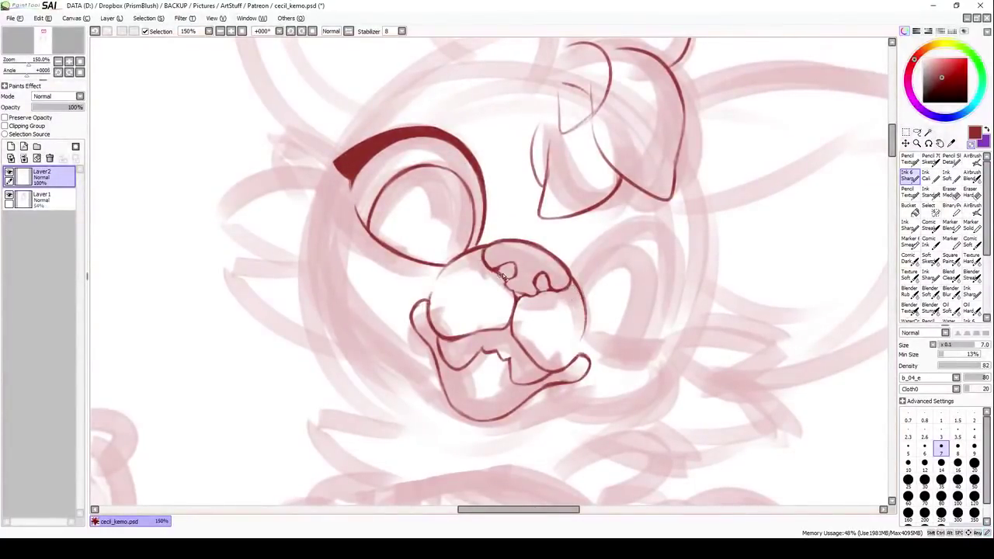
Rework the chin line and ink dark cheek curves right of the nose
scroll(573, 342, "down", 2)
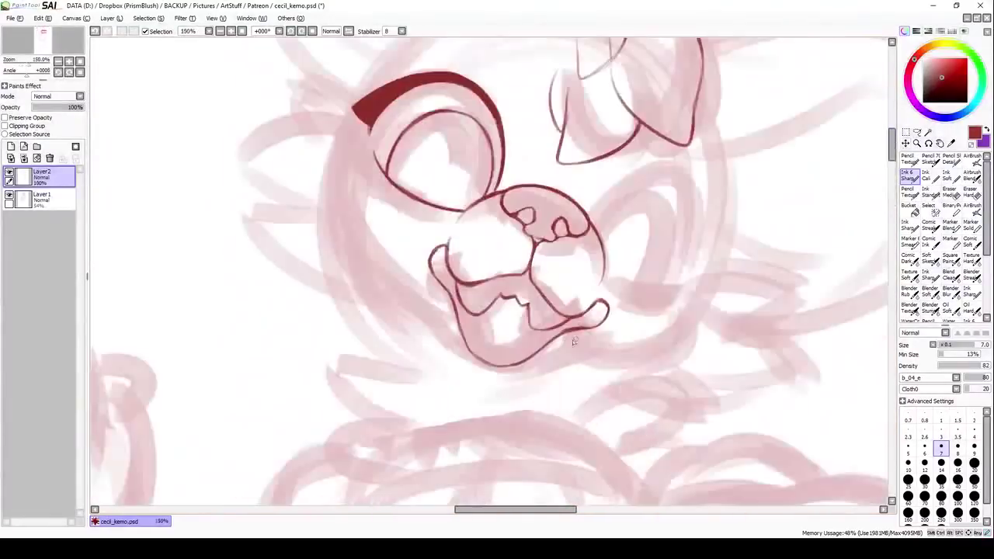
left_click_drag(561, 330, 511, 366)
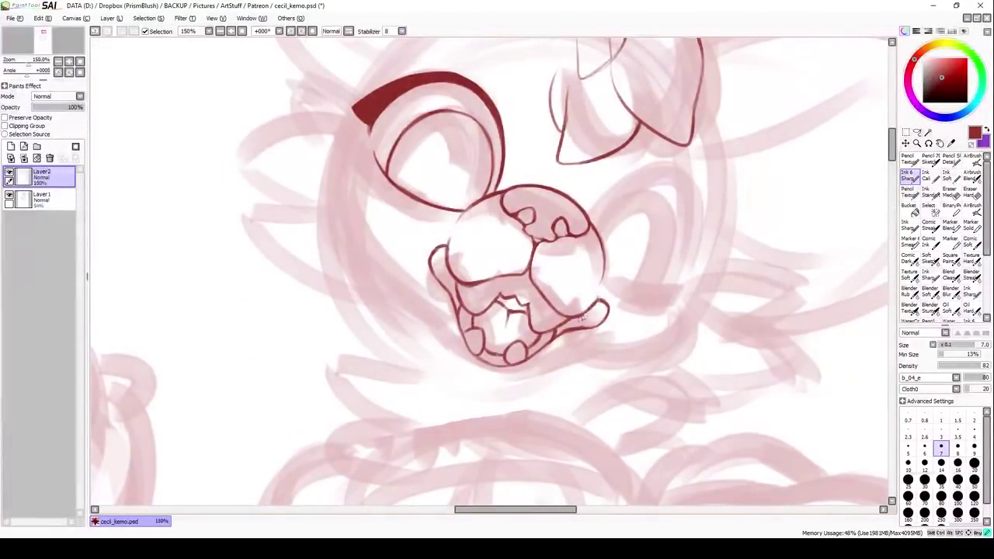
scroll(590, 318, "right", 3)
left_click_drag(488, 204, 593, 221)
left_click_drag(552, 190, 497, 275)
left_click_drag(492, 204, 552, 186)
mouse_move(597, 182)
left_mouse_down()
mouse_move(593, 256)
mouse_move(594, 211)
left_mouse_up()
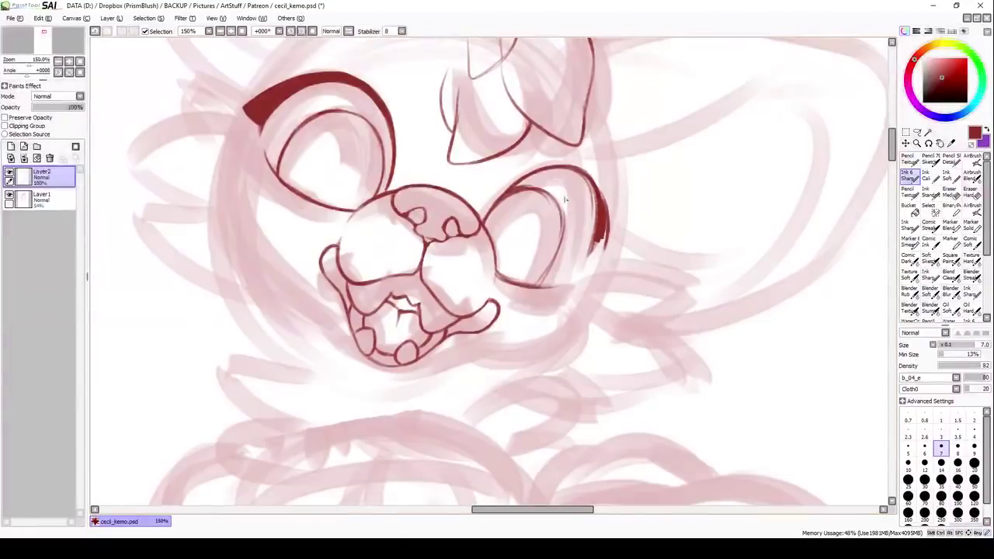
With the canvas mirrored, reshape the left eye's bold lid and ink the chin and a thin cheek line
key("h")
left_click_drag(386, 243, 453, 285)
left_click_drag(436, 193, 435, 284)
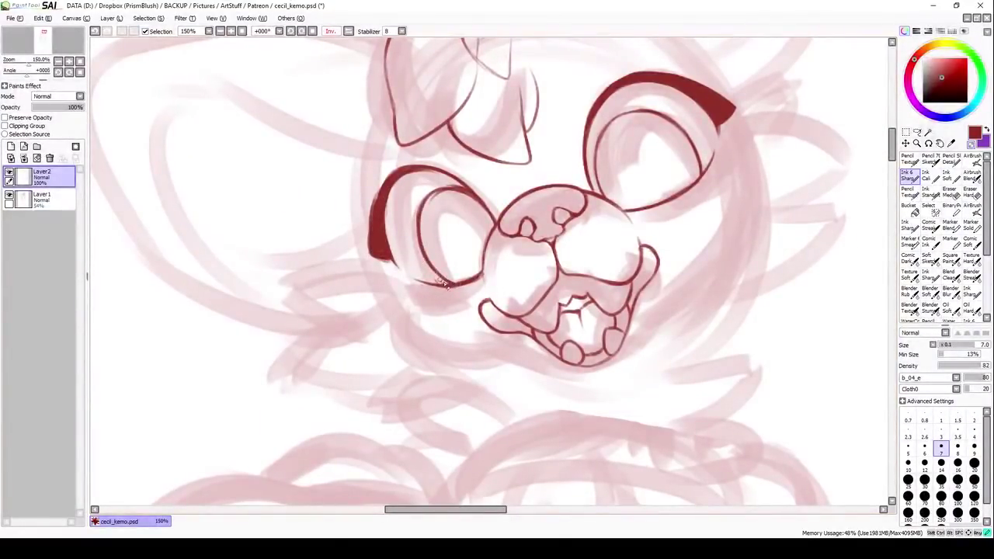
left_click_drag(394, 169, 371, 256)
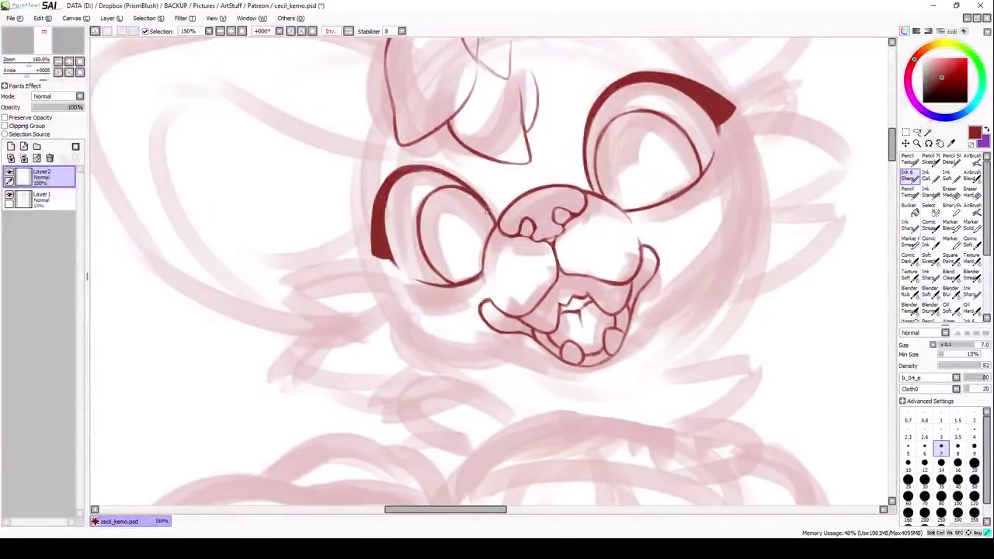
scroll(447, 233, "down", 3)
left_click_drag(440, 284, 508, 286)
mouse_move(730, 99)
left_mouse_down()
mouse_move(659, 225)
mouse_move(589, 298)
mouse_move(384, 256)
left_mouse_up()
key("bracketleft")
Add a short stroke atop the nose and ink cheek fluff on the face's left
scroll(497, 280, "down", 3)
scroll(497, 279, "up", 3)
left_click_drag(528, 203, 602, 166)
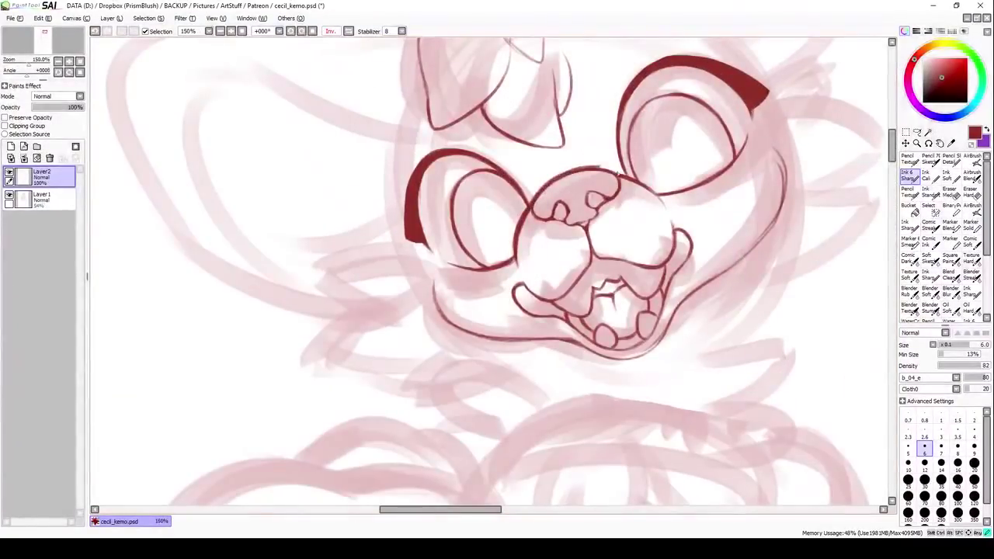
scroll(468, 310, "down", 2)
mouse_move(431, 251)
left_mouse_down()
mouse_move(379, 268)
mouse_move(408, 307)
mouse_move(436, 321)
left_mouse_up()
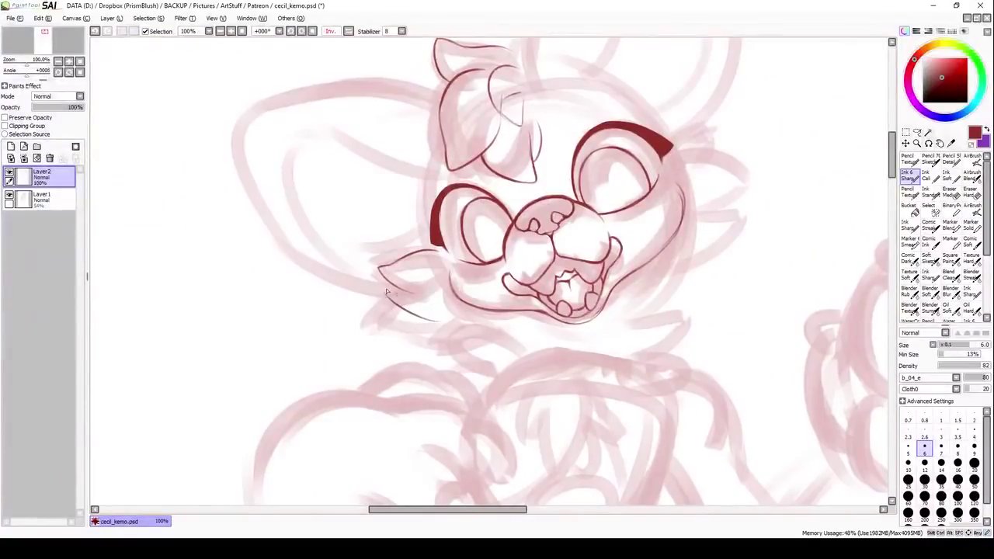
Ink a cheek-fluff line and the raised paw's right, bottom and left edges
scroll(404, 311, "down", 4)
left_click_drag(394, 390, 425, 441)
left_click_drag(368, 350, 425, 423)
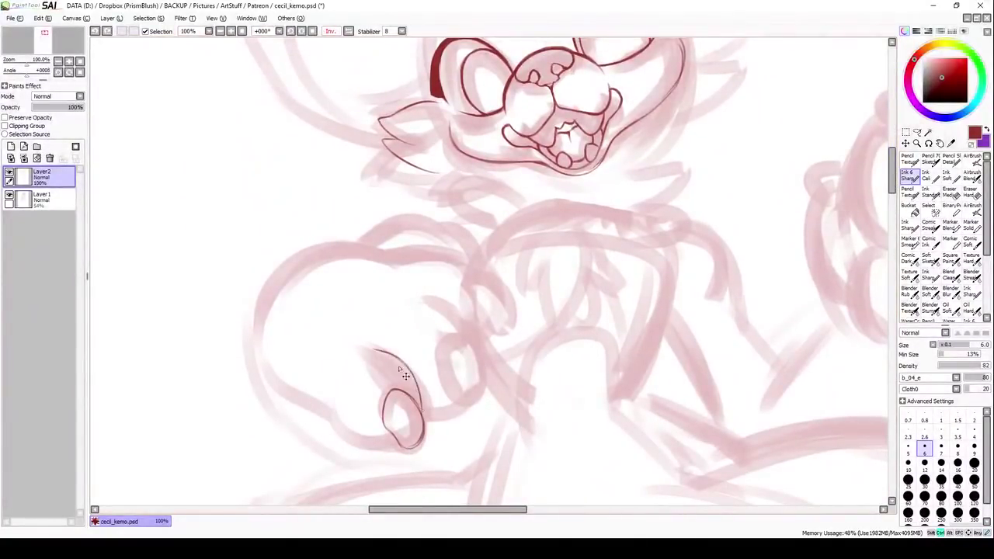
left_click_drag(272, 358, 392, 446)
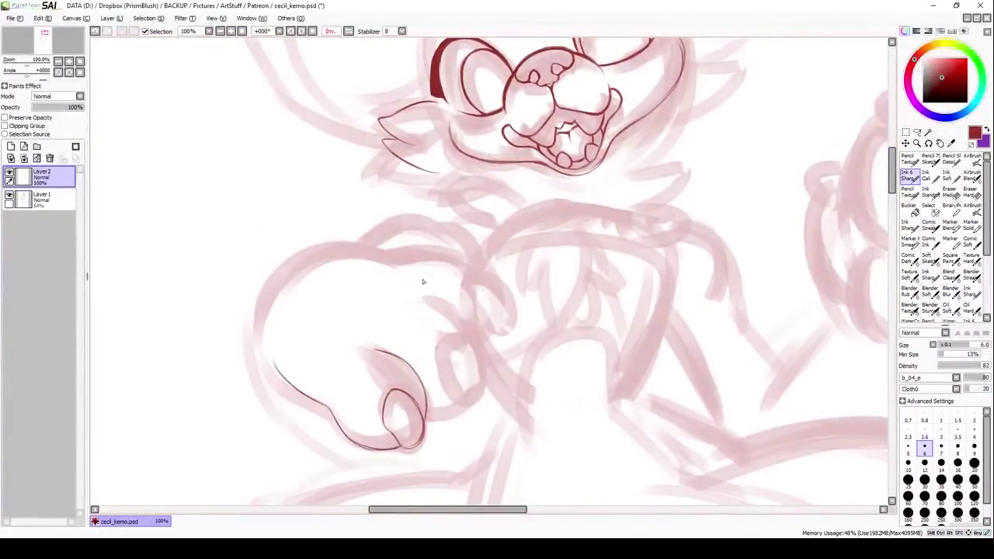
key("h")
mouse_move(487, 362)
left_mouse_down()
mouse_move(544, 424)
mouse_move(582, 266)
left_mouse_up()
left_click_drag(511, 261, 611, 250)
left_click_drag(716, 265, 731, 365)
Ink the toe loops and the arc along the top of the raised paw
left_click_drag(513, 349, 495, 408)
left_click_drag(497, 279, 466, 337)
left_click_drag(543, 231, 511, 256)
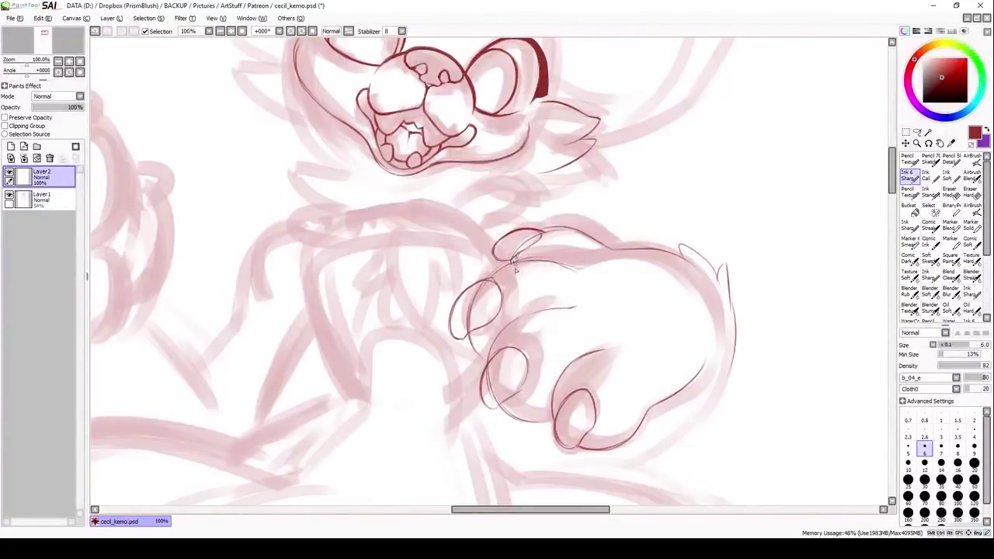
scroll(434, 310, "up", 1)
mouse_move(400, 239)
left_mouse_down()
mouse_move(359, 314)
mouse_move(411, 353)
left_mouse_up()
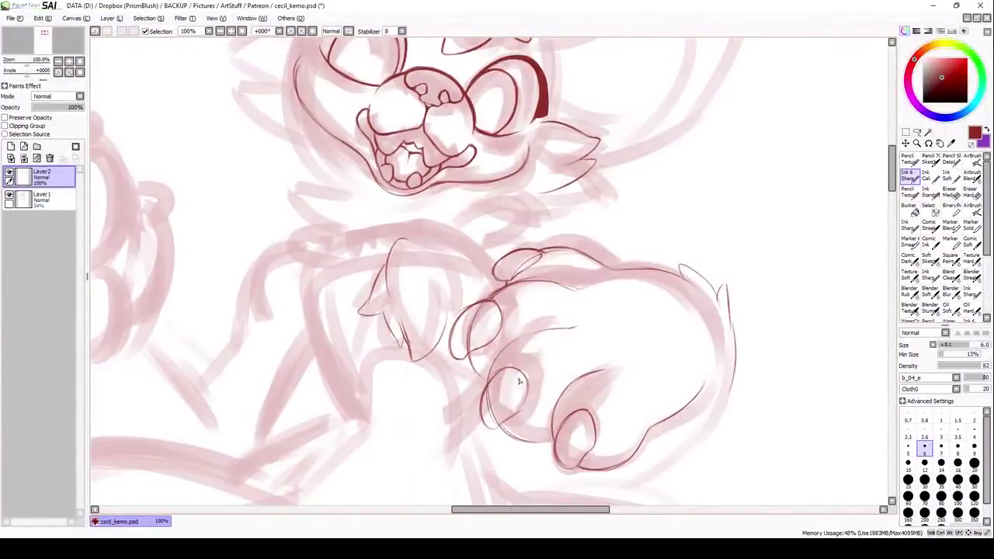
left_click_drag(404, 237, 466, 276)
scroll(230, 268, "up", 3)
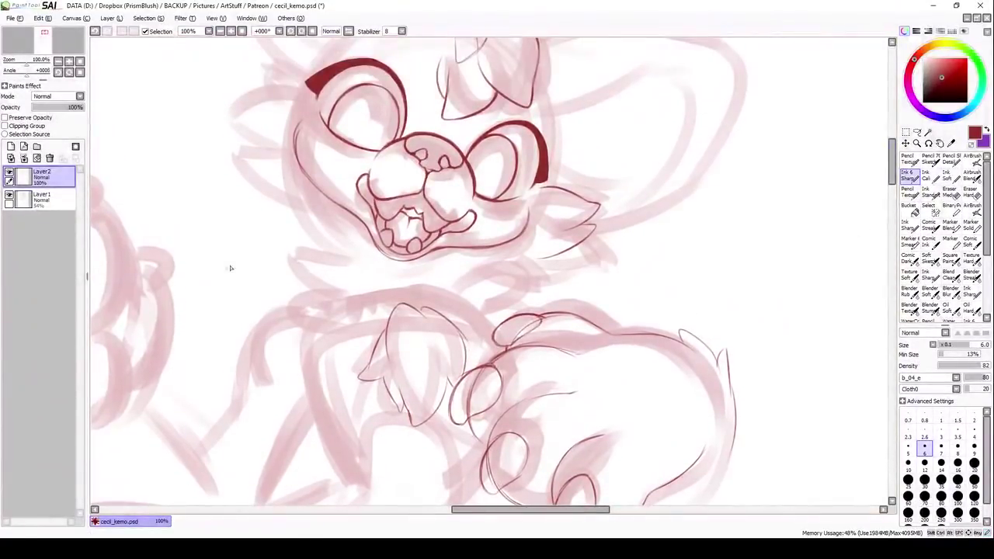
Ink the left arm's lines, small strokes and diagonal outline, then zoom out
left_click_drag(239, 340, 194, 454)
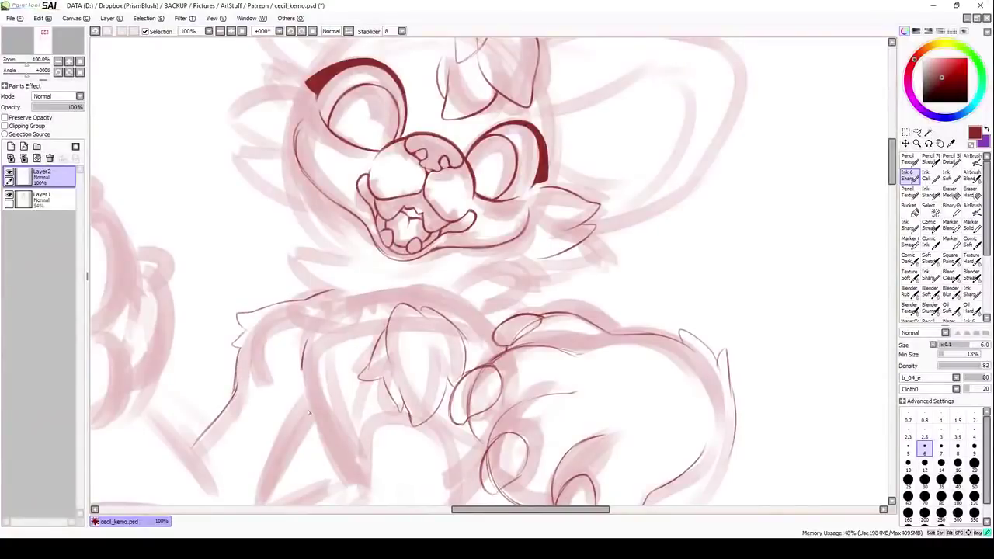
left_click_drag(304, 341, 337, 469)
scroll(296, 278, "down", 10)
left_click_drag(267, 287, 238, 300)
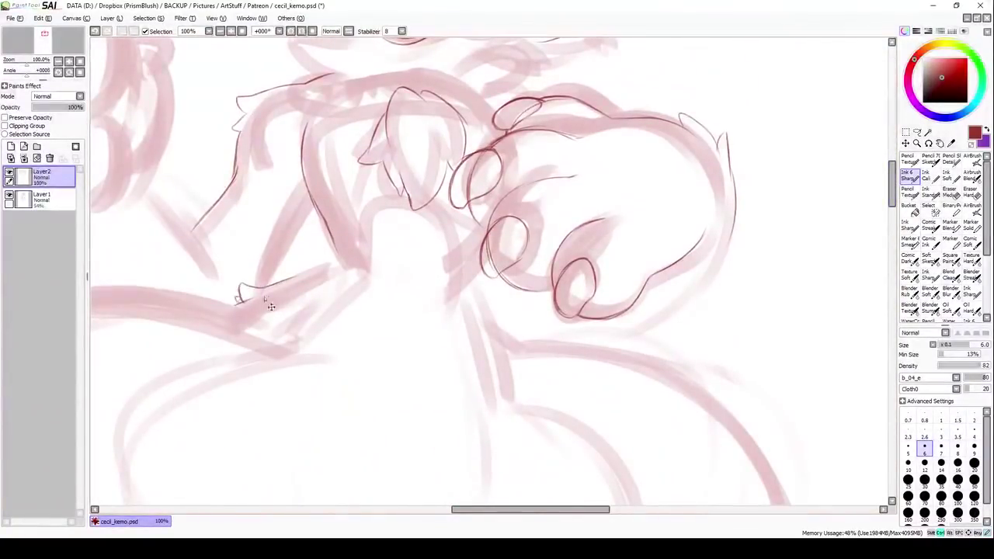
left_click_drag(312, 199, 268, 288)
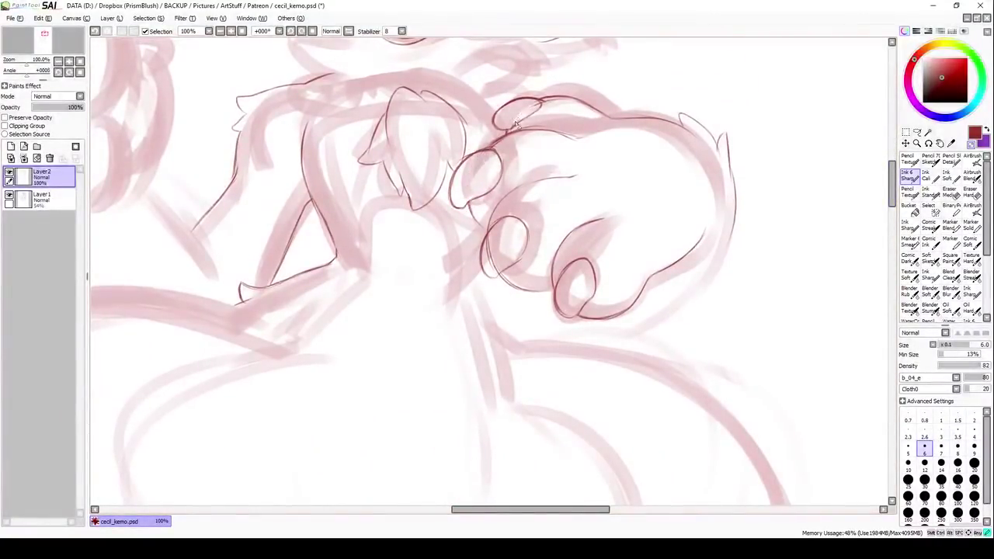
scroll(501, 334, "down", 3)
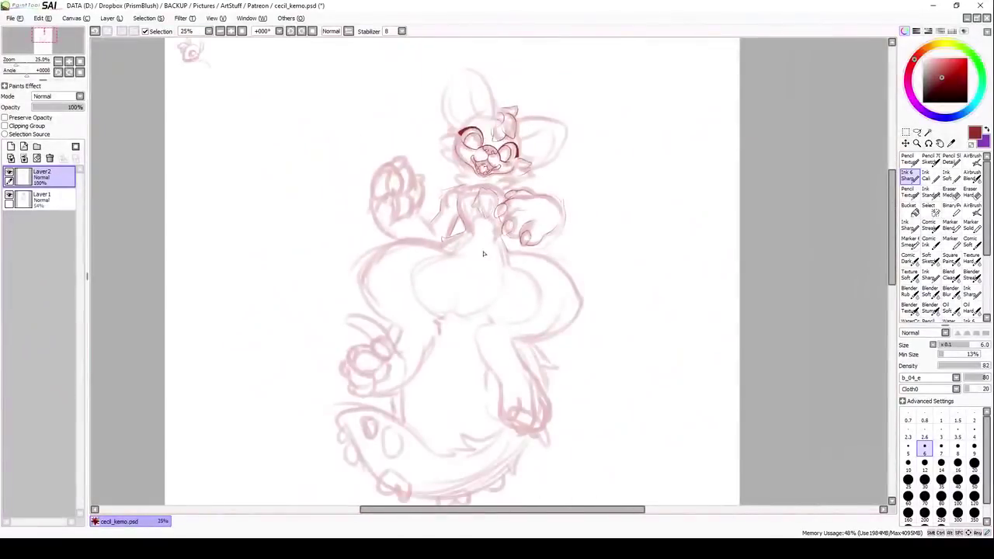
Ink the eye's outer rim curve and the outline of the tall ear
scroll(521, 275, "up", 5)
left_click_drag(443, 179, 525, 268)
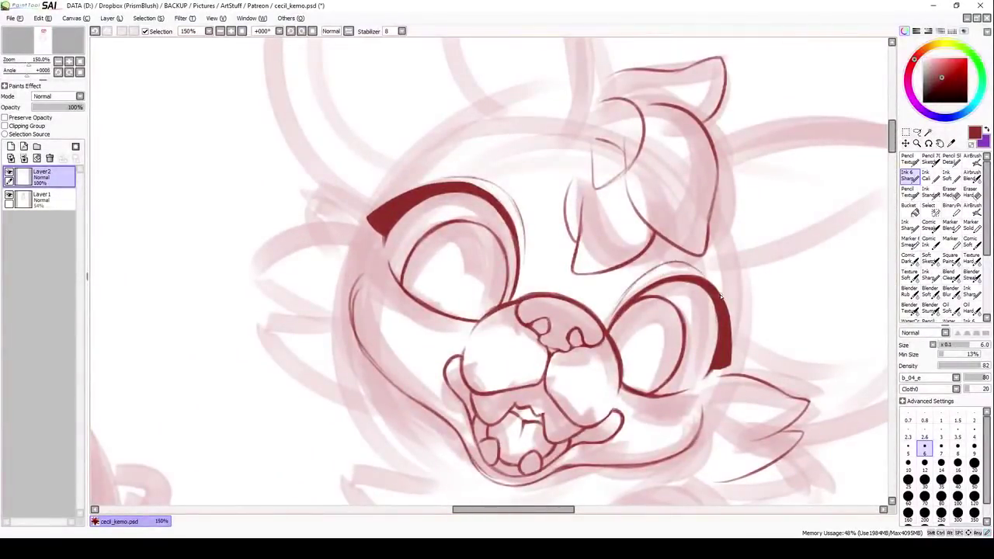
scroll(721, 295, "up", 5)
mouse_move(412, 60)
left_mouse_down()
mouse_move(291, 400)
mouse_move(357, 466)
left_mouse_up()
mouse_move(378, 104)
left_mouse_down()
mouse_move(413, 138)
mouse_move(474, 361)
left_mouse_up()
With the canvas mirrored, ink the ear's outer and inner lines, fold and base strokes
key("h")
left_click_drag(371, 314, 590, 56)
left_click_drag(466, 152, 411, 338)
left_click_drag(553, 291, 528, 361)
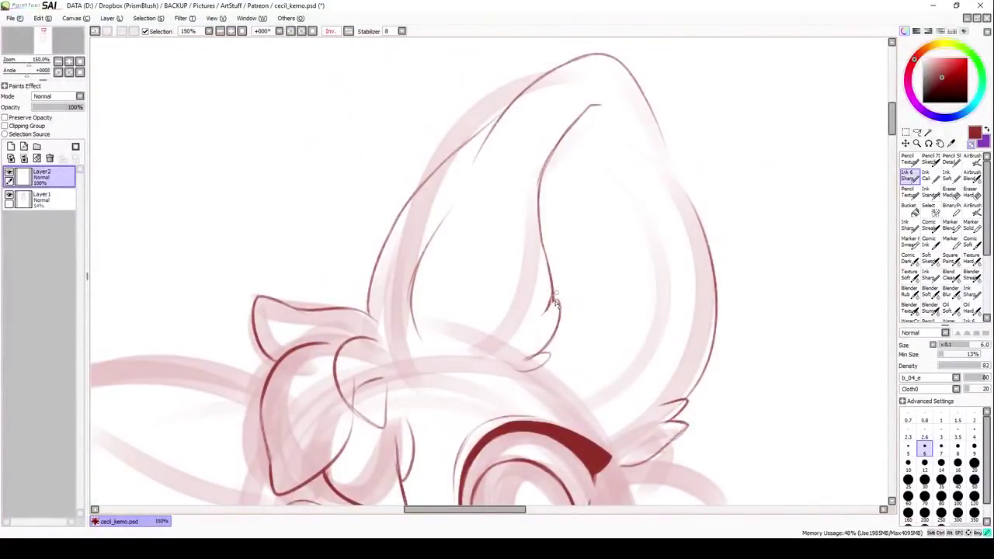
left_click_drag(505, 111, 369, 318)
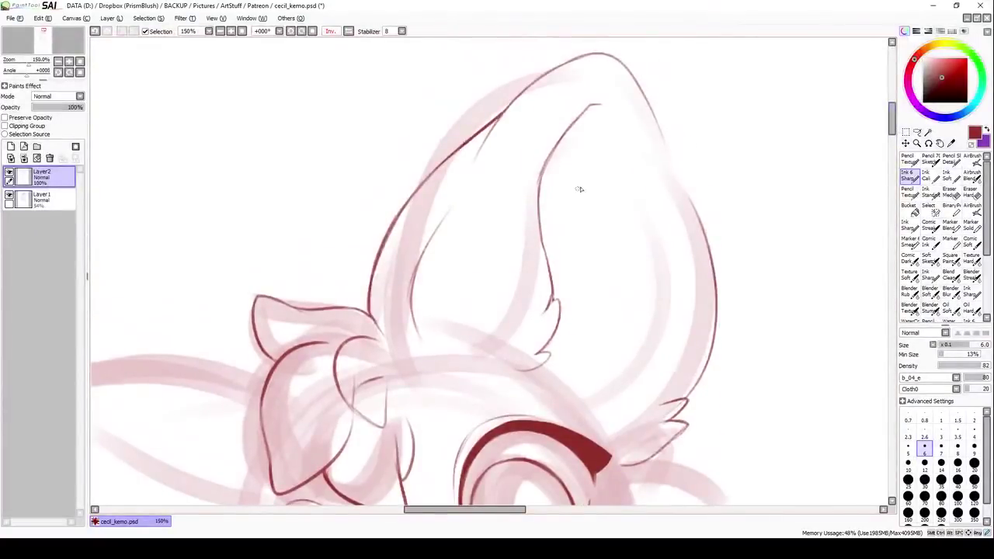
key("ctrl+z")
mouse_move(661, 164)
left_mouse_down()
mouse_move(571, 233)
mouse_move(666, 257)
left_mouse_up()
left_click_drag(644, 342, 603, 350)
left_click_drag(656, 201, 645, 334)
key("h")
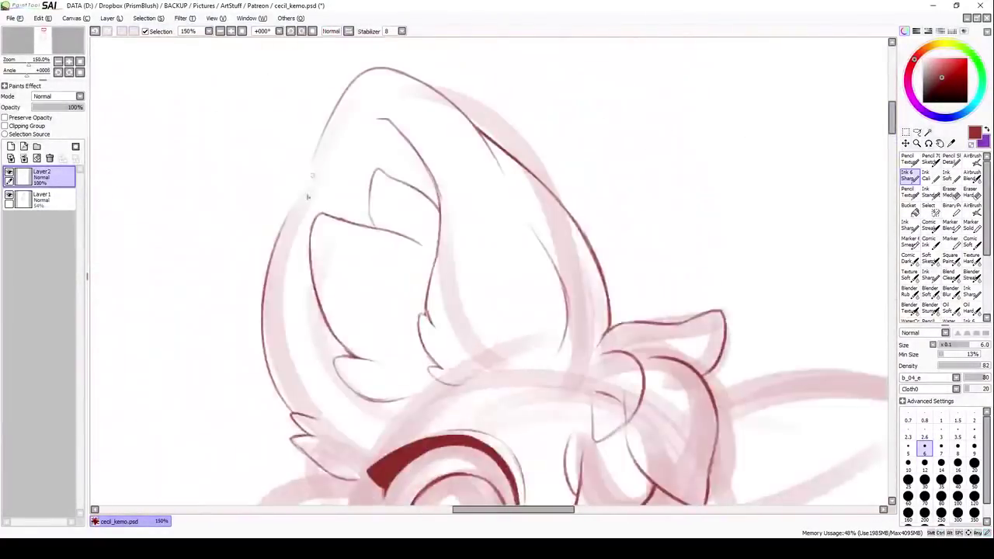
Ink the left cheek outline and its fur tufts
scroll(228, 277, "down", 3)
scroll(328, 156, "up", 3)
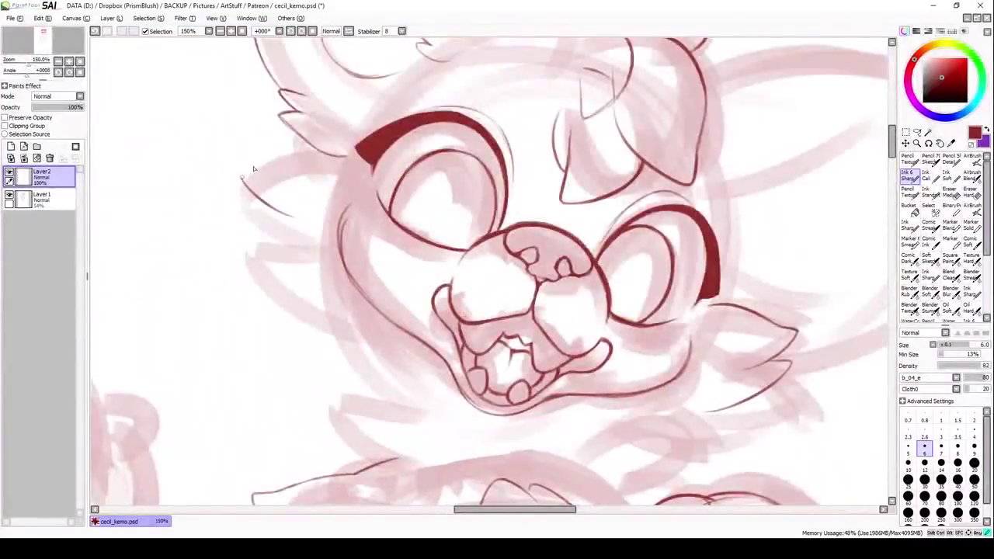
left_click_drag(340, 247, 354, 211)
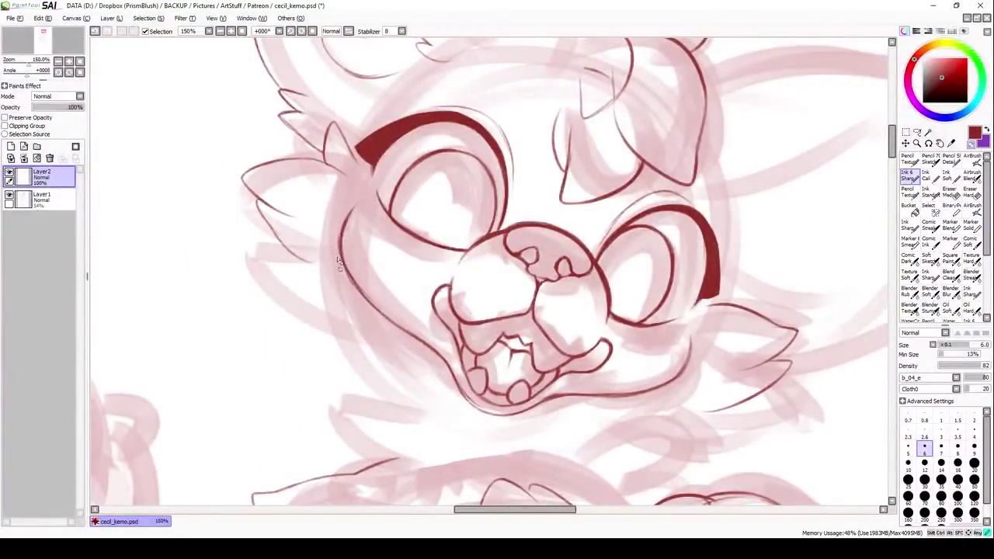
scroll(335, 308, "down", 2)
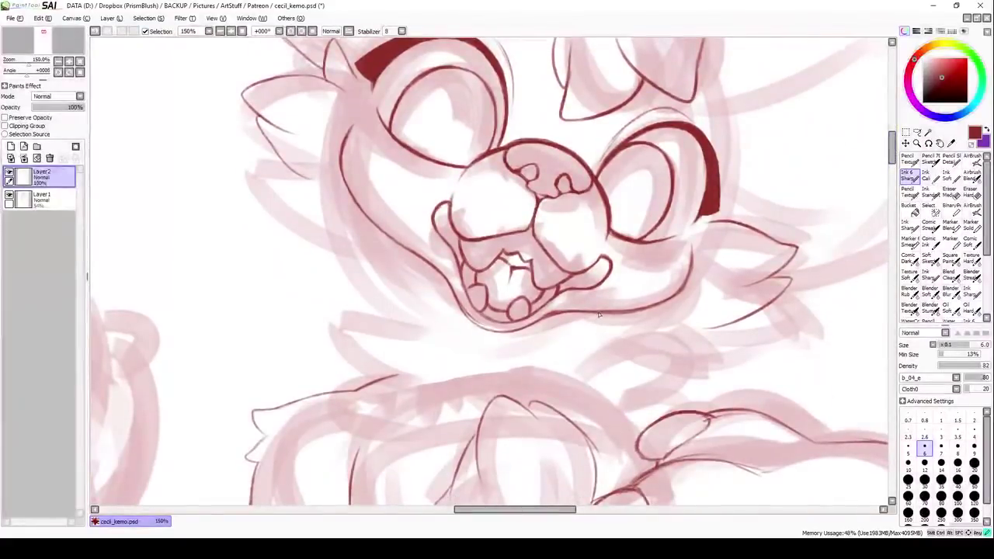
left_click_drag(436, 319, 437, 349)
left_click_drag(423, 302, 363, 292)
left_click_drag(381, 332, 326, 365)
left_click_drag(324, 314, 419, 311)
left_click_drag(293, 196, 392, 264)
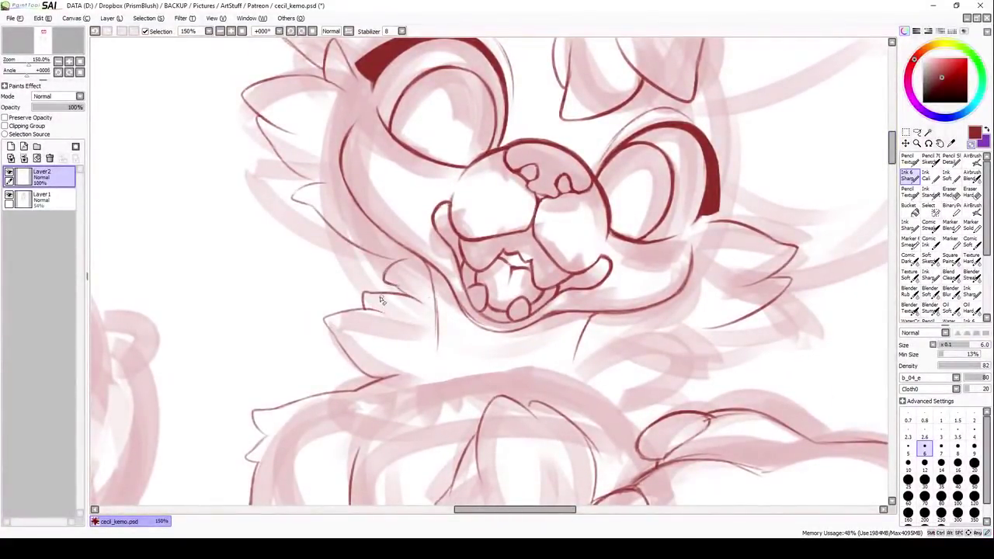
Zoom out and ink the collar line of the neck ruff
key("ctrl+minus")
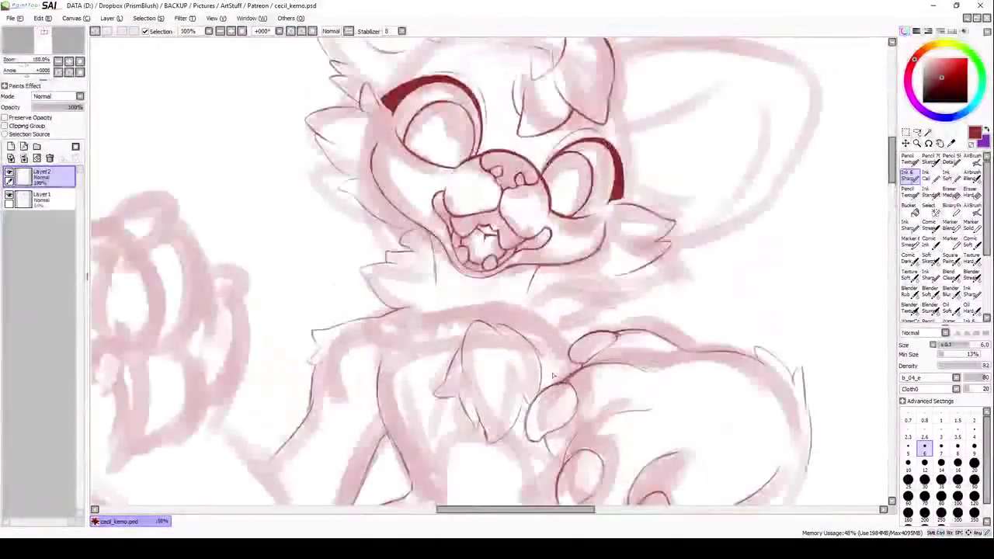
scroll(553, 376, "up", 1)
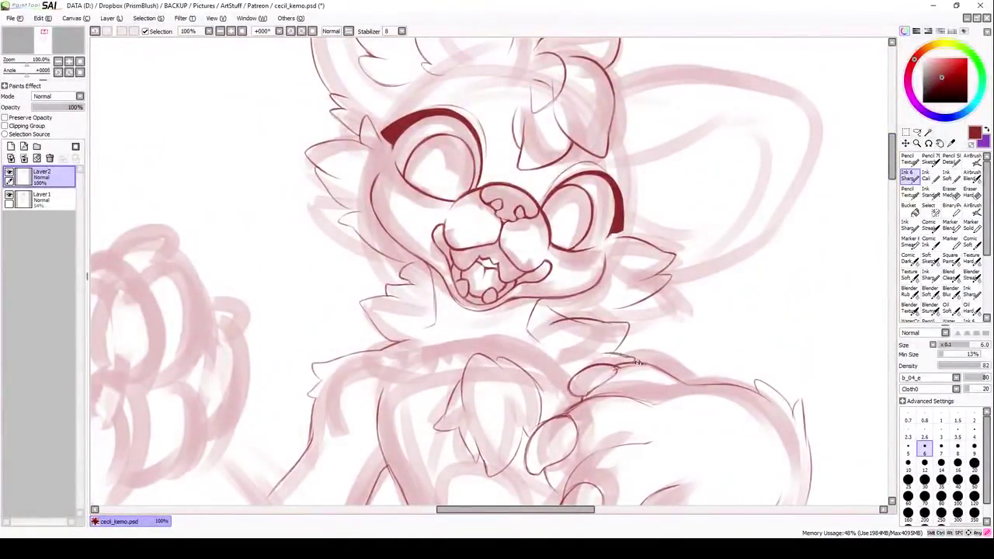
mouse_move(579, 320)
left_mouse_down()
mouse_move(529, 329)
mouse_move(601, 325)
left_mouse_up()
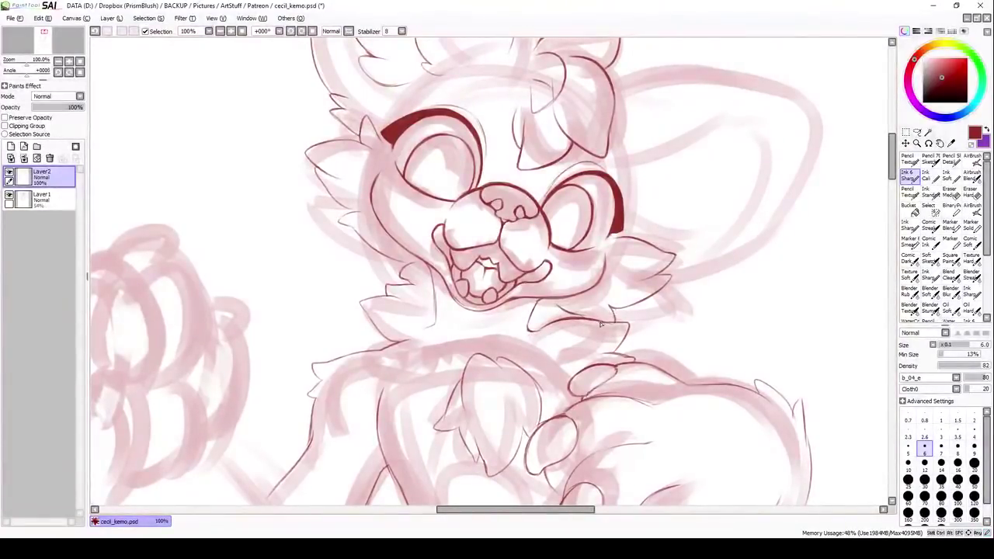
scroll(760, 335, "down", 3)
scroll(759, 336, "up", 3)
Mirror the view and ink the large ear's inner edge and fur strokes inside it
key("h")
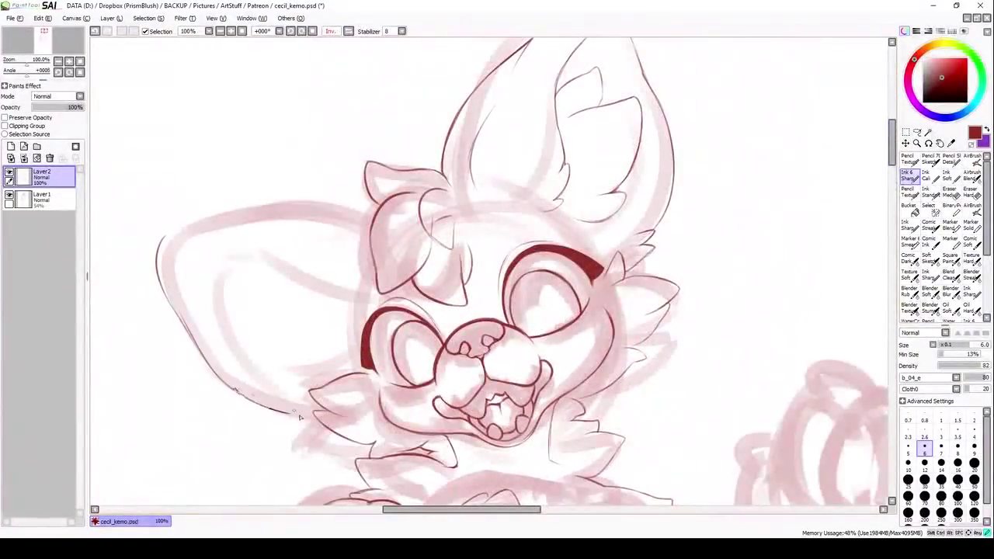
left_click_drag(342, 224, 369, 206)
mouse_move(194, 271)
left_mouse_down()
mouse_move(268, 275)
mouse_move(353, 312)
left_mouse_up()
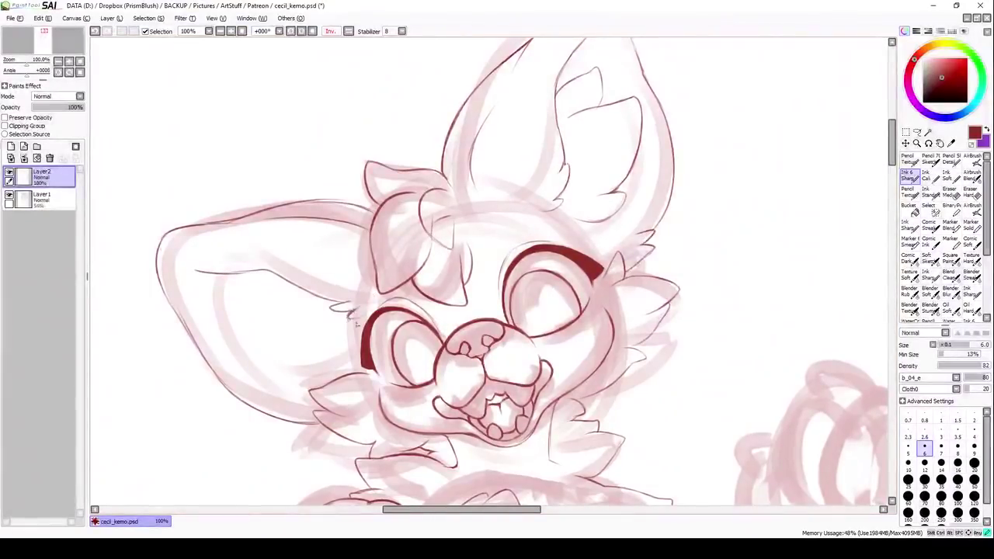
left_click_drag(575, 223, 595, 236)
scroll(589, 221, "down", 2)
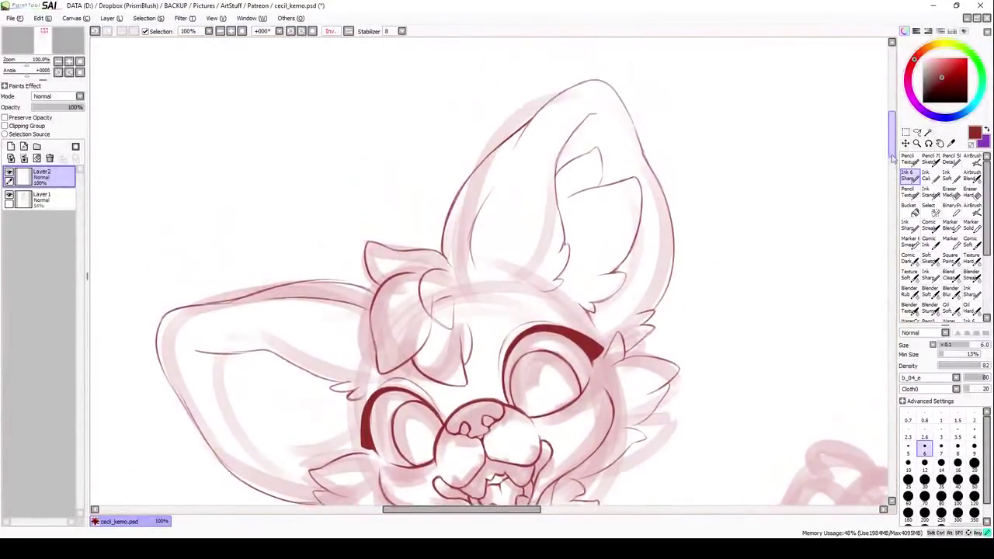
left_click_drag(212, 250, 299, 317)
left_click_drag(242, 227, 230, 252)
left_click_drag(280, 335, 332, 329)
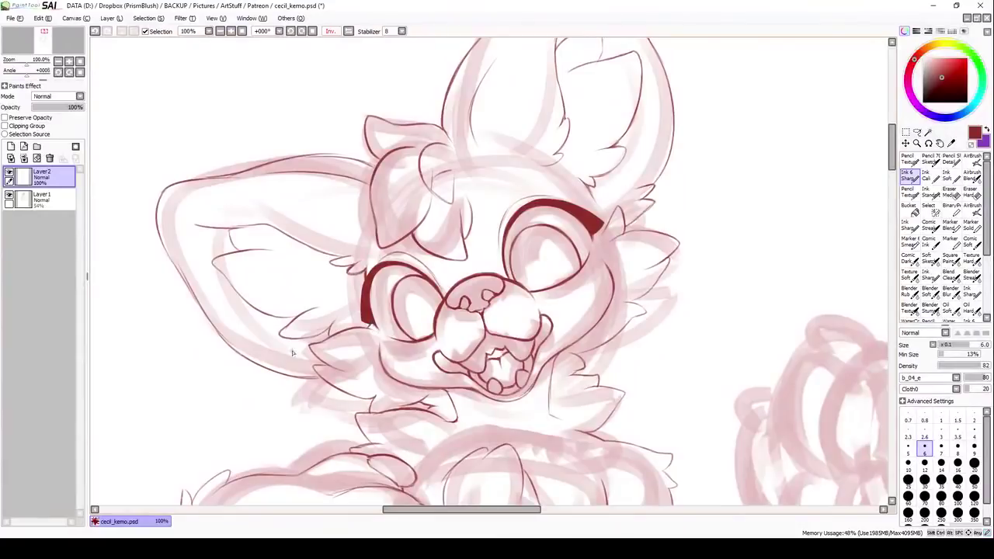
scroll(473, 259, "up", 2)
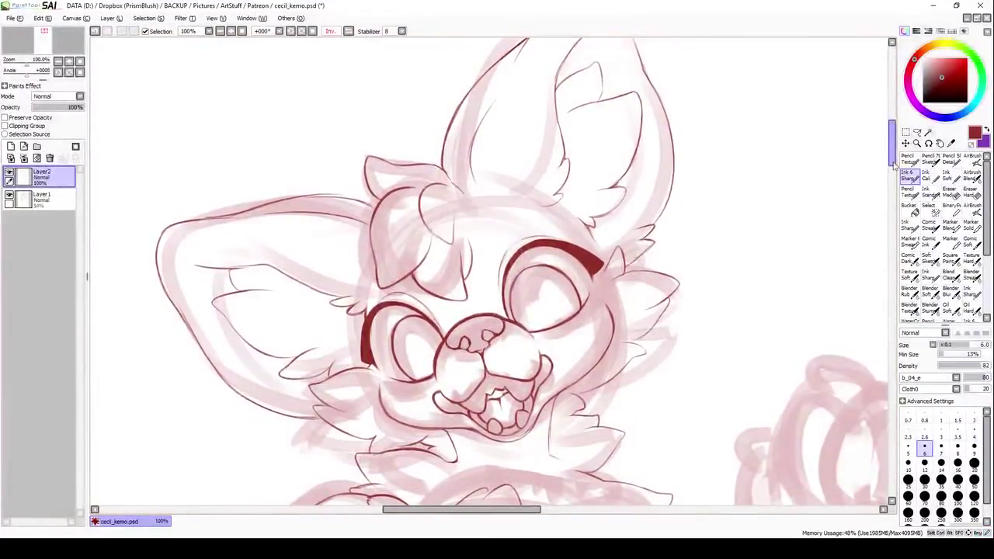
scroll(896, 165, "down", 5)
scroll(896, 165, "down", 5)
Ink short curves on the lower paw and the long outer edge above it, redoing overshot strokes
key("minus")
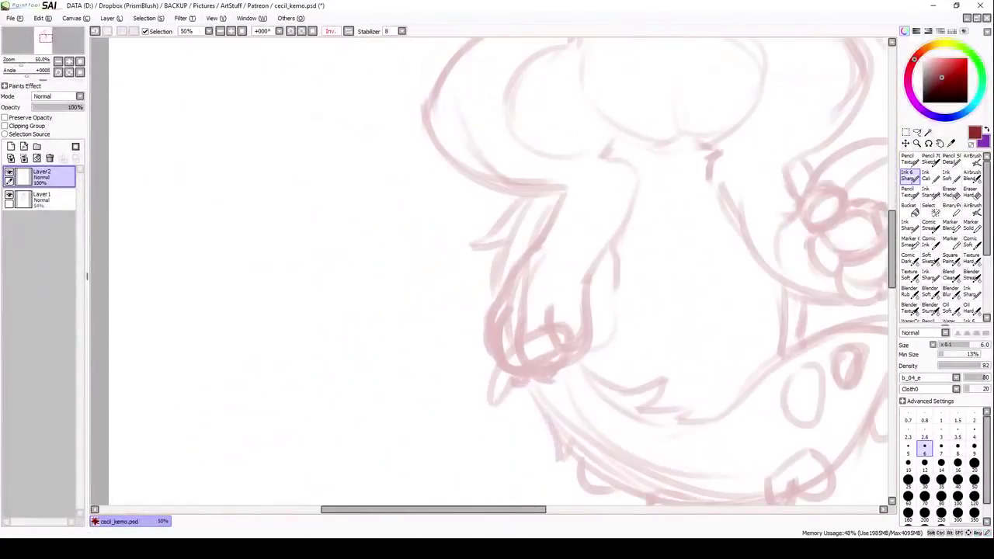
scroll(567, 357, "up", 2)
left_click_drag(574, 278, 588, 329)
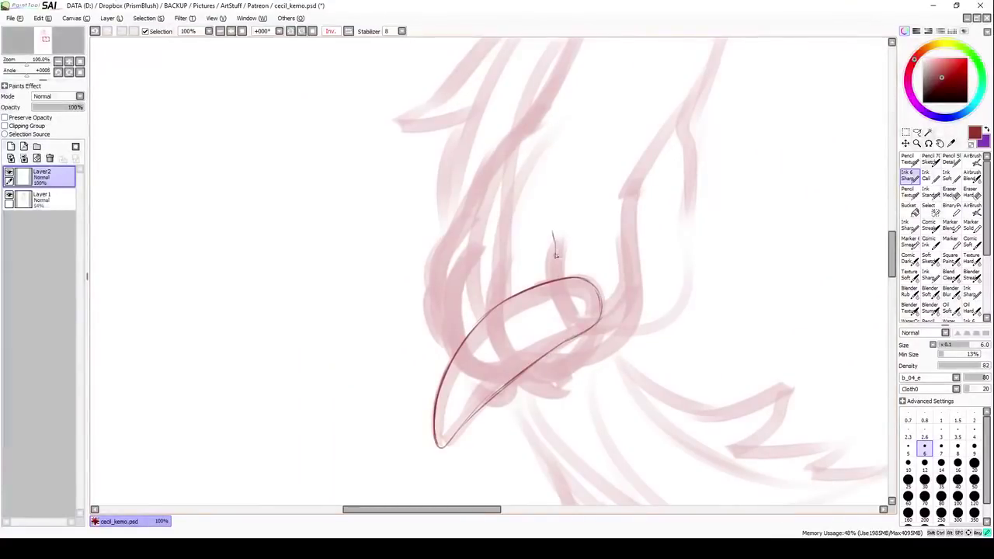
key("ctrl+z")
left_click_drag(569, 342, 614, 350)
left_click_drag(692, 101, 644, 315)
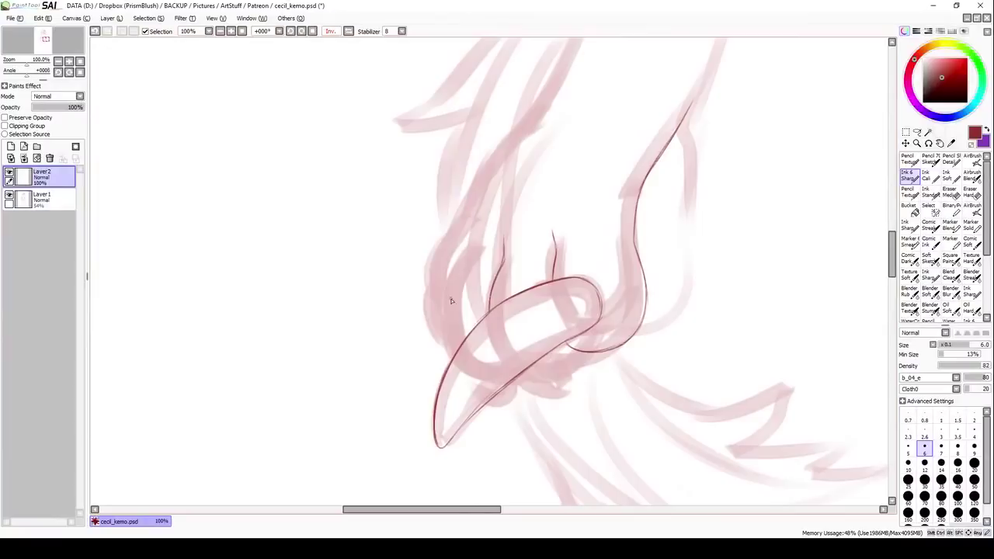
left_click_drag(442, 450, 512, 381)
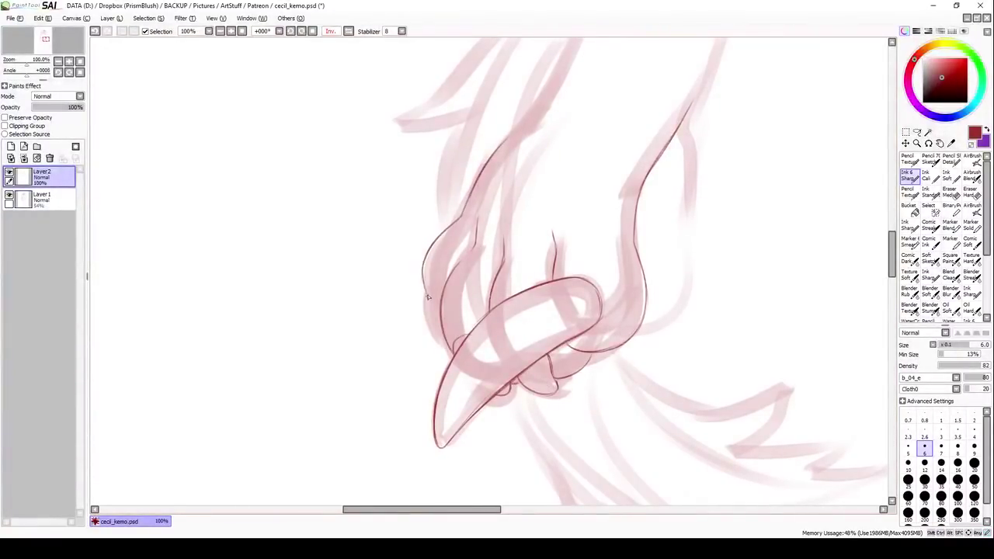
key("ctrl+z")
left_click_drag(569, 349, 596, 350)
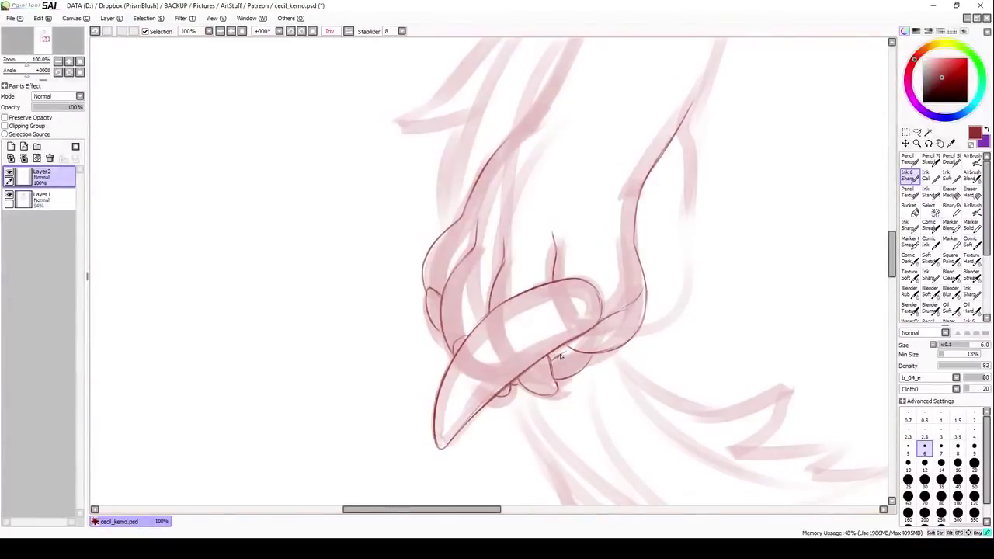
Add two longer outline strokes around the lower paw
scroll(545, 76, "down", 2)
scroll(545, 76, "up", 1)
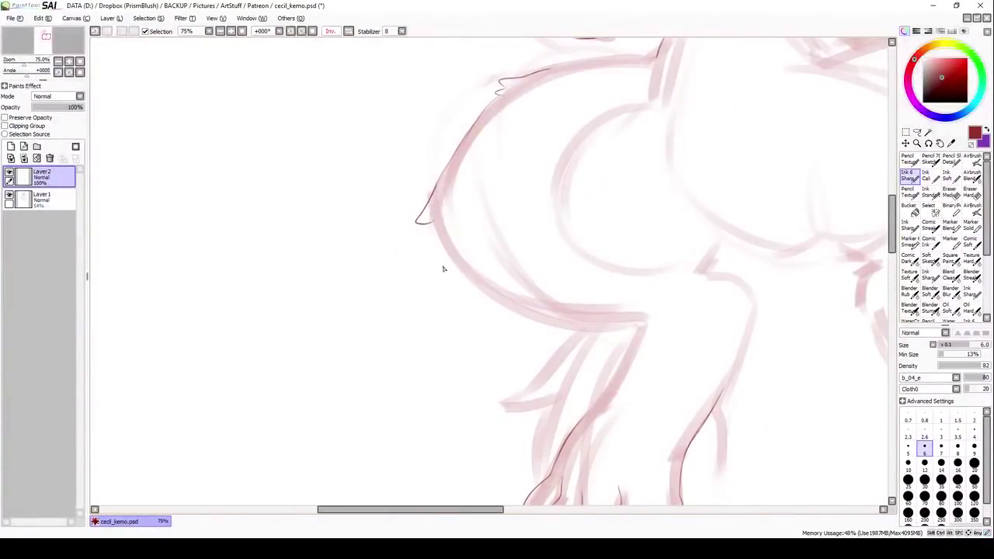
left_click_drag(457, 278, 645, 324)
scroll(643, 282, "down", 2)
left_click_drag(727, 206, 722, 338)
scroll(722, 338, "up", 5)
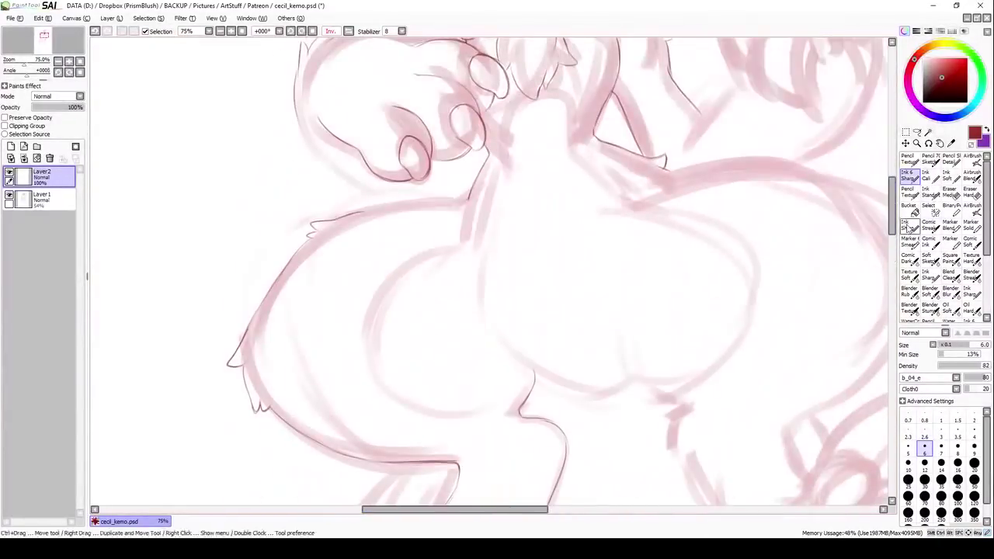
scroll(722, 337, "up", 2)
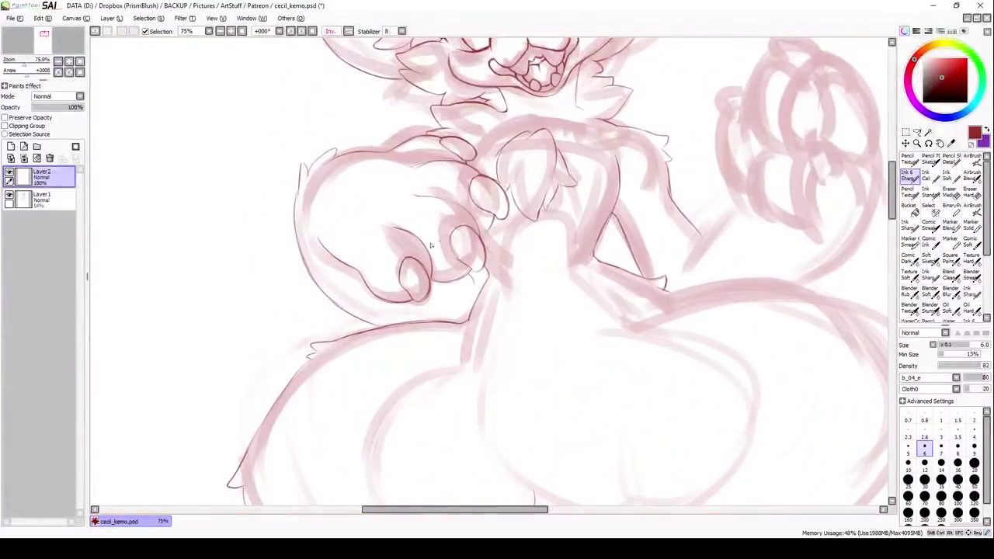
scroll(458, 263, "down", 1)
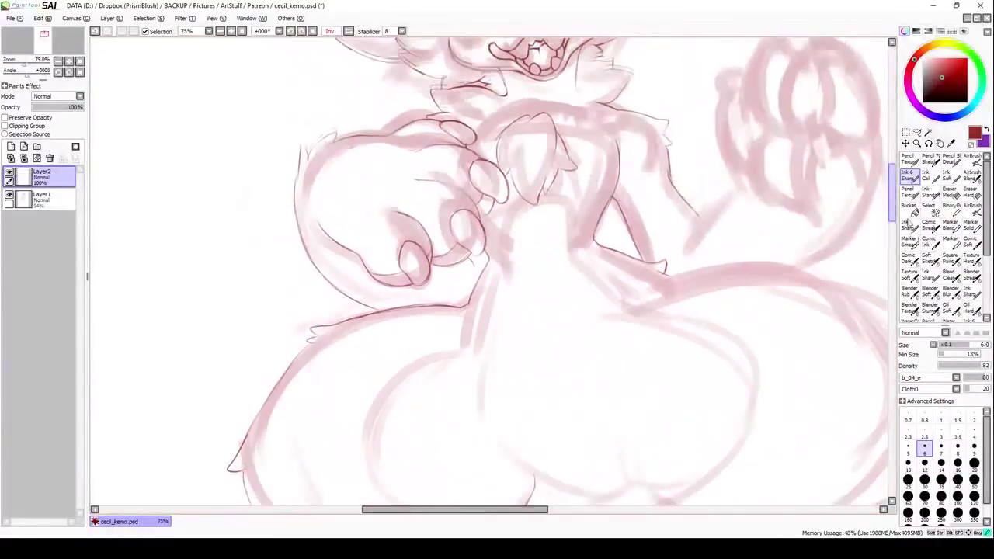
scroll(416, 295, "down", 4)
scroll(417, 295, "up", 5)
Ink the hooked claw and the left, right, lower and middle toe outlines
left_click_drag(434, 172, 486, 188)
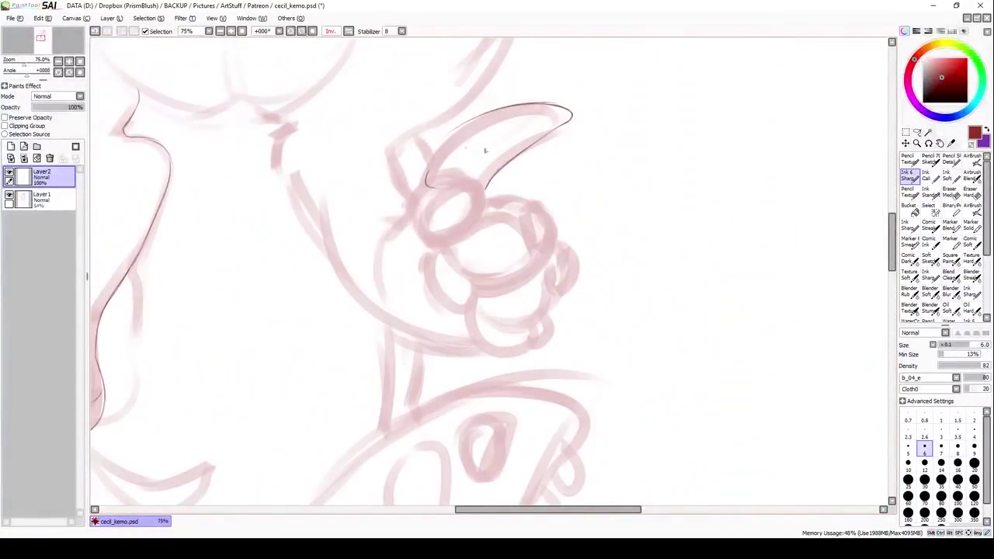
mouse_move(496, 117)
left_mouse_down()
mouse_move(428, 189)
mouse_move(481, 233)
left_mouse_up()
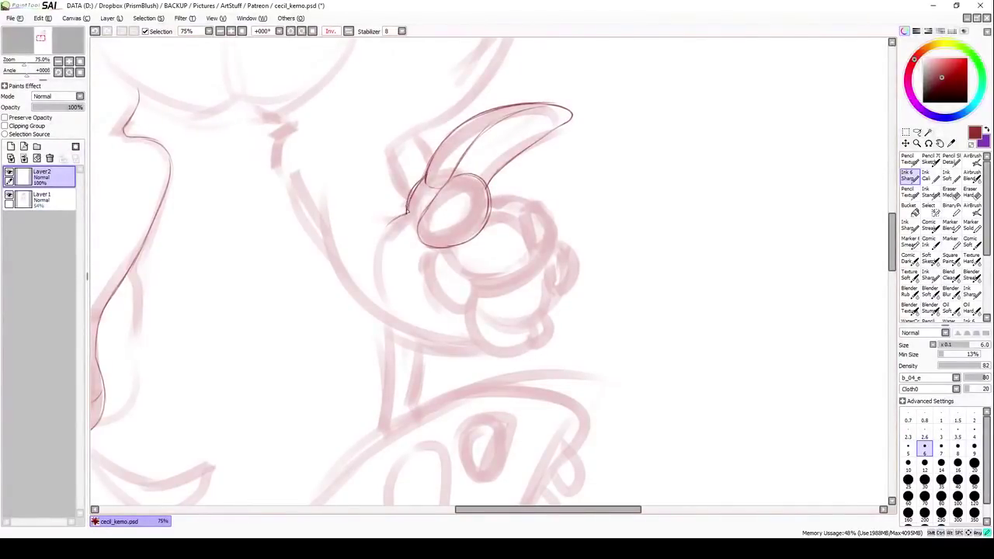
left_click_drag(553, 253, 571, 306)
left_click_drag(435, 296, 463, 331)
left_click_drag(470, 316, 541, 329)
left_click_drag(507, 369, 552, 346)
left_click_drag(488, 222, 546, 215)
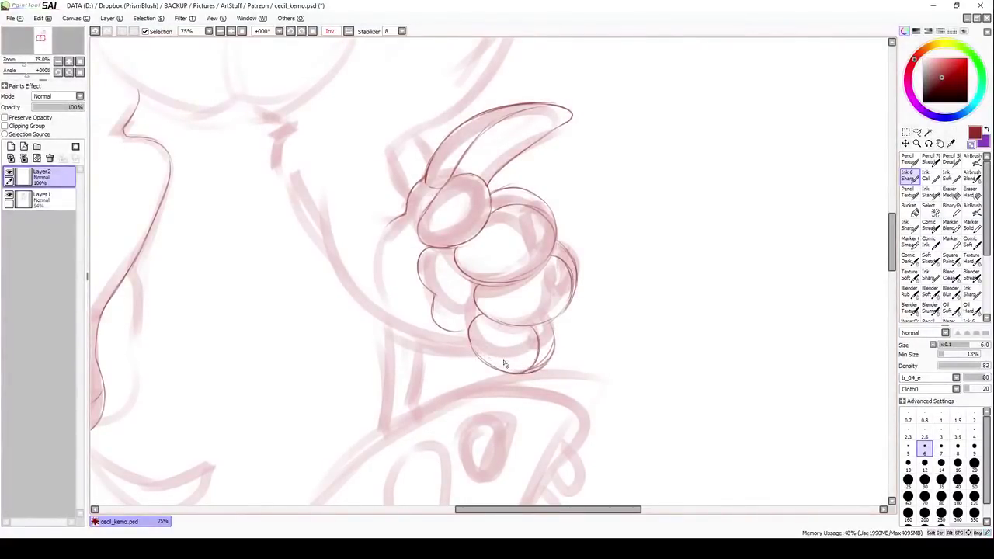
scroll(509, 326, "down", 2)
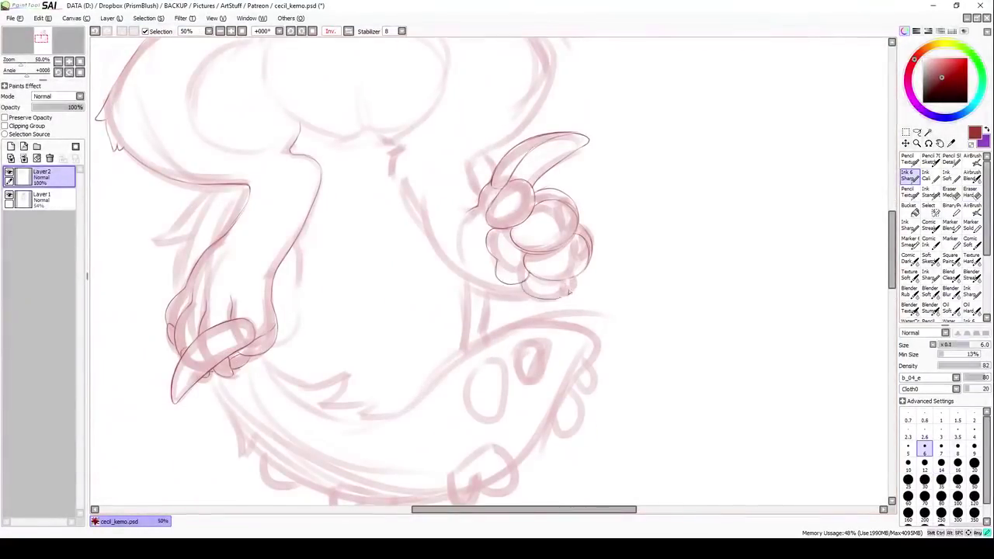
scroll(422, 216, "up", 2)
scroll(543, 244, "up", 2)
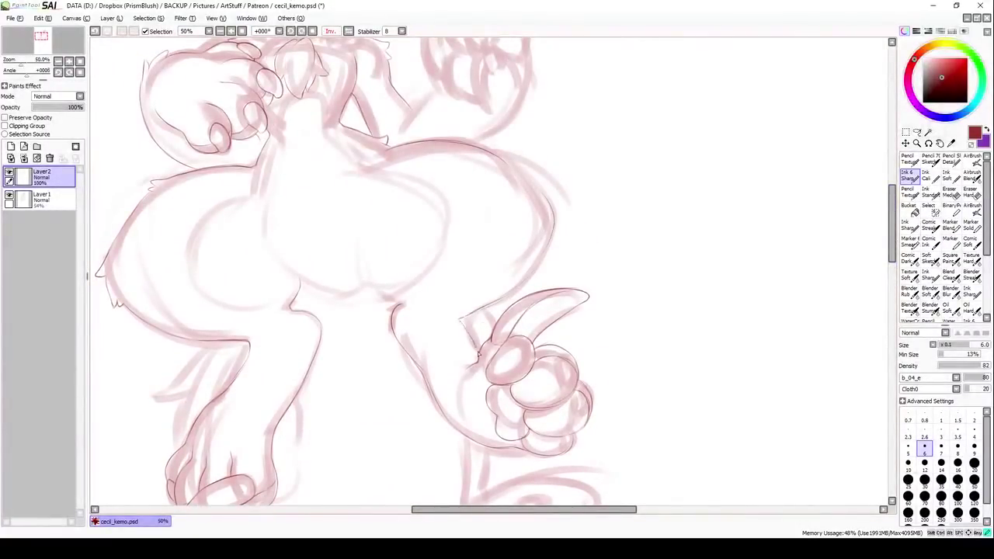
Ink curved lines on the central body shape
scroll(450, 316, "up", 2)
left_click_drag(443, 172, 468, 321)
mouse_move(330, 140)
left_mouse_down()
mouse_move(325, 284)
mouse_move(427, 323)
left_mouse_up()
scroll(544, 311, "up", 4)
left_click_drag(642, 221, 674, 257)
Ink the raised paw's toes, top and side edges, redoing one toe loop
left_click_drag(686, 198, 684, 287)
mouse_move(598, 139)
left_mouse_down()
mouse_move(563, 221)
mouse_move(633, 125)
left_mouse_up()
mouse_move(555, 177)
left_mouse_down()
mouse_move(536, 264)
mouse_move(621, 303)
left_mouse_up()
left_click_drag(579, 152, 620, 150)
mouse_move(631, 211)
left_mouse_down()
mouse_move(642, 225)
mouse_move(628, 217)
left_mouse_up()
key("ctrl+z")
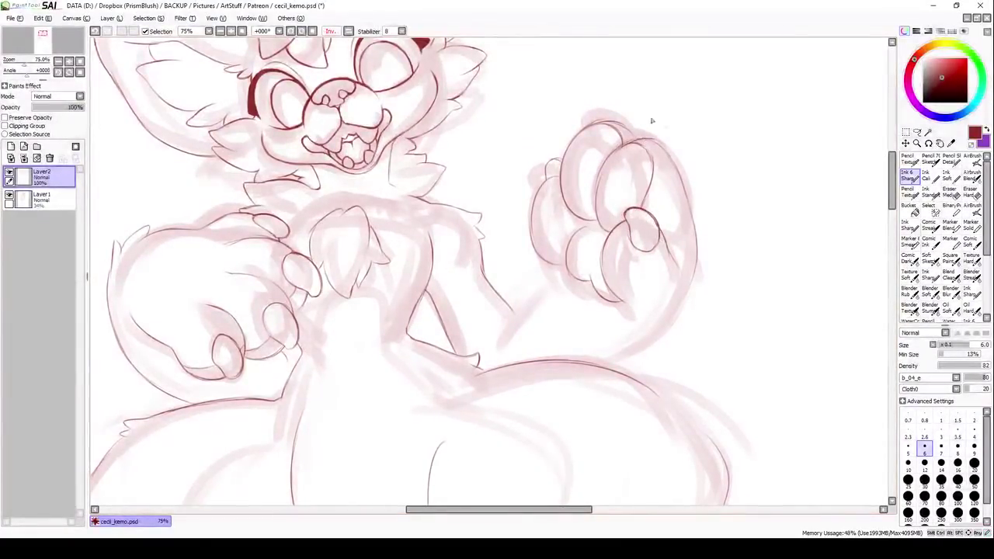
left_click_drag(630, 140, 666, 138)
left_click_drag(631, 241, 613, 296)
Mirror the view and ink the other raised paw's lower and top outline
key("h")
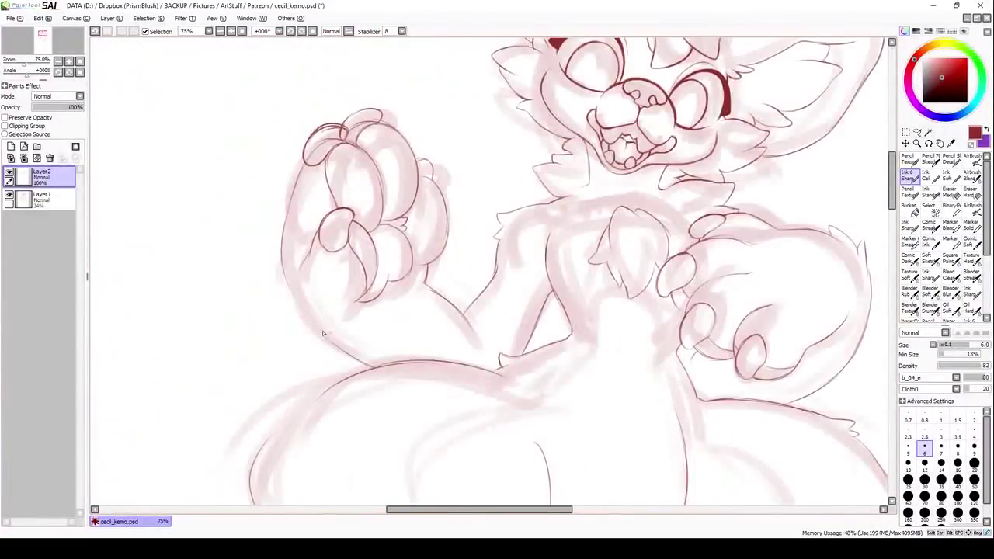
mouse_move(304, 208)
left_mouse_down()
mouse_move(289, 312)
mouse_move(351, 361)
left_mouse_up()
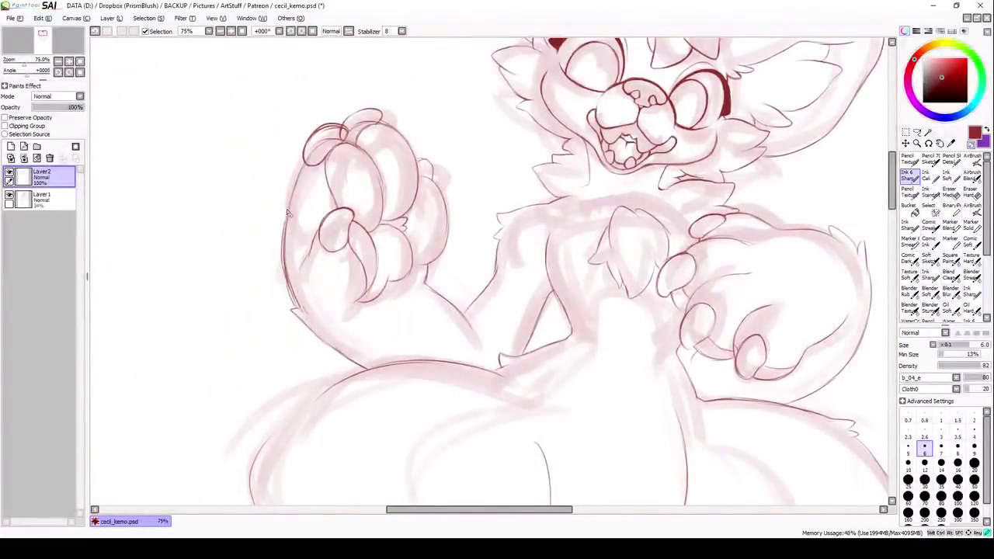
left_click_drag(301, 299, 357, 370)
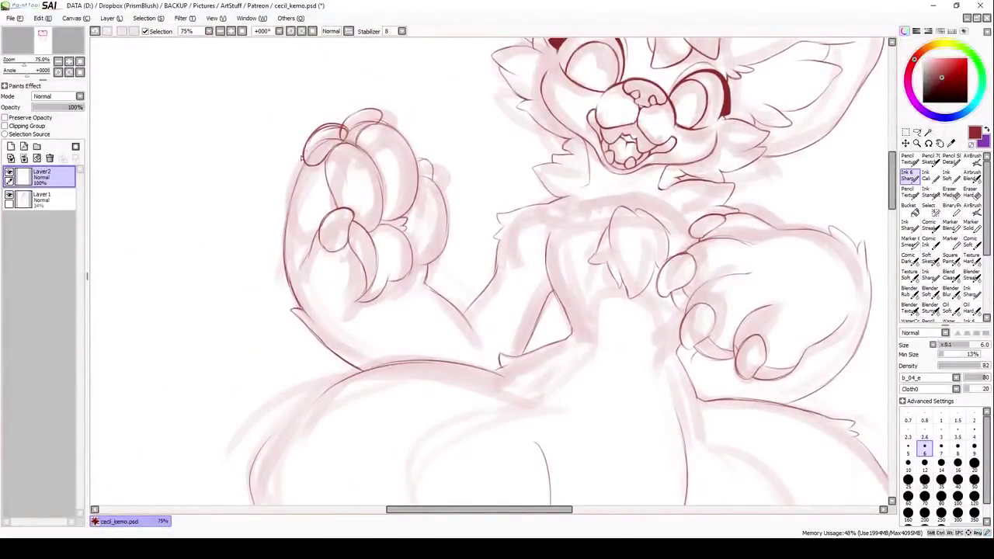
left_click_drag(310, 160, 294, 195)
mouse_move(305, 159)
left_mouse_down()
mouse_move(359, 121)
mouse_move(380, 123)
left_mouse_up()
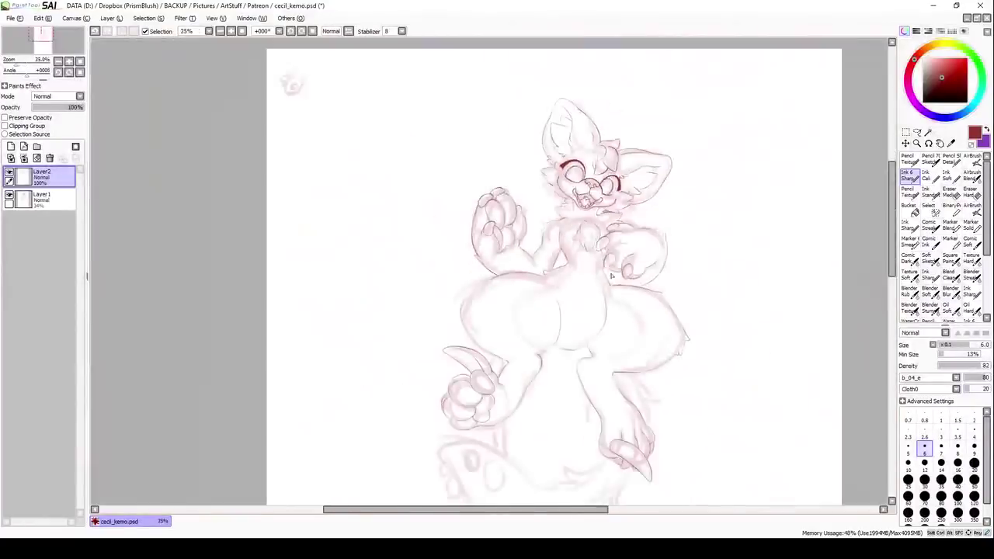
Ink the foot sole pads, a pointed claw and the foot's long lower edge
left_click_drag(435, 208, 413, 227)
left_click_drag(486, 326, 532, 253)
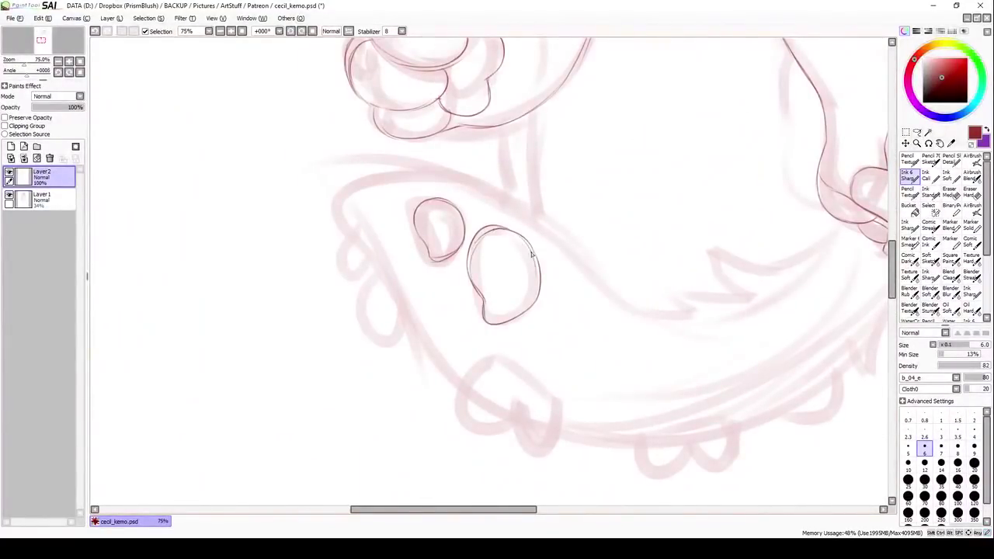
mouse_move(377, 177)
left_mouse_down()
mouse_move(375, 236)
mouse_move(442, 380)
left_mouse_up()
left_click_drag(496, 191, 428, 166)
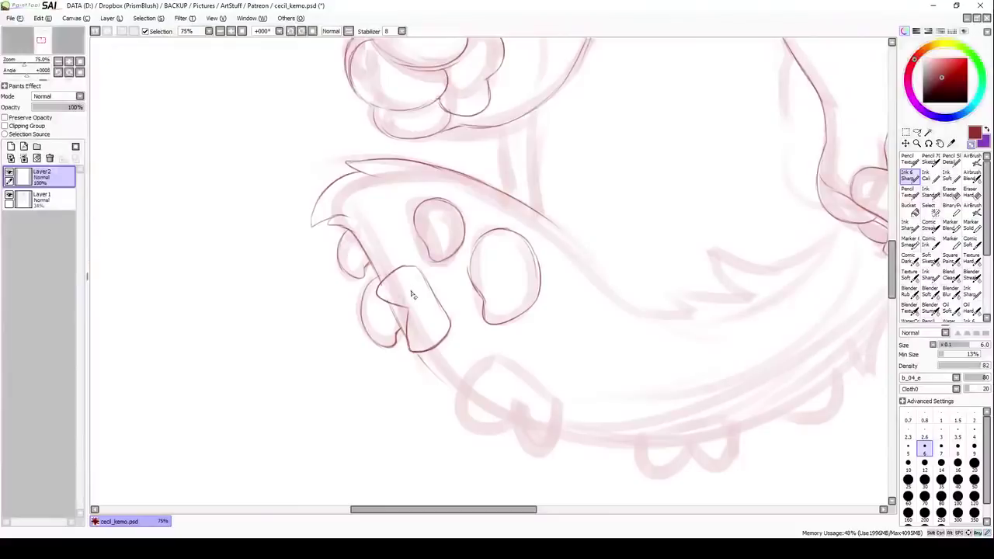
scroll(661, 314, "down", 3)
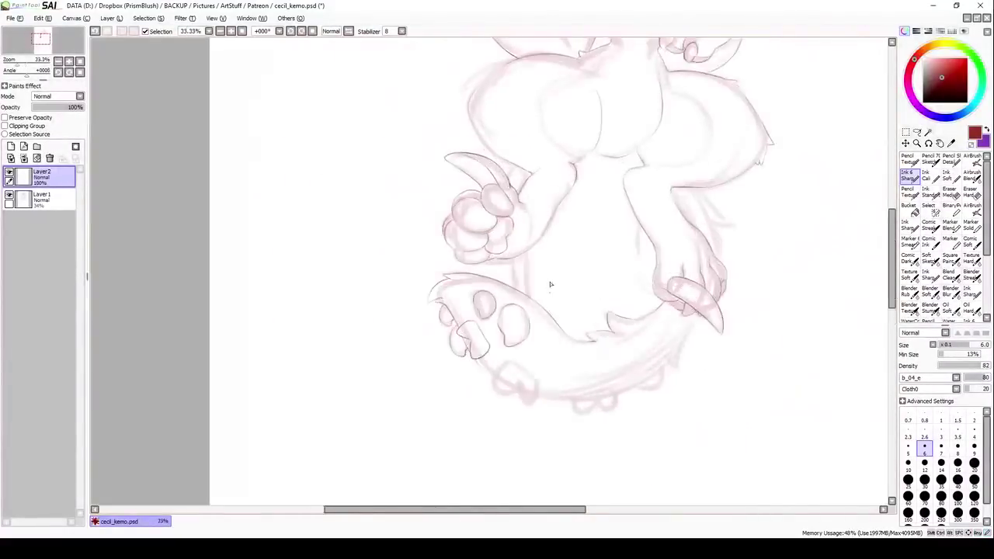
scroll(501, 249, "up", 3)
scroll(460, 260, "up", 3)
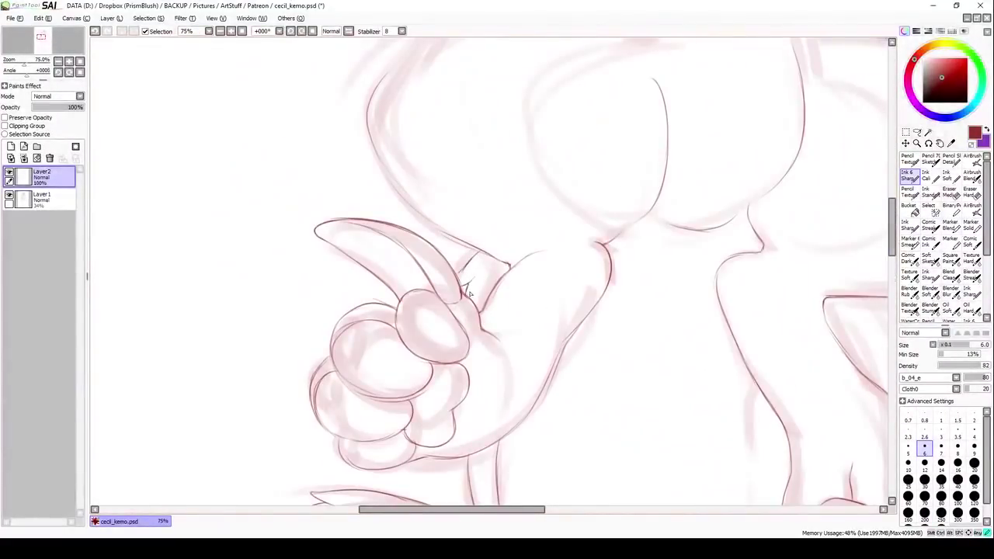
scroll(466, 218, "up", 2)
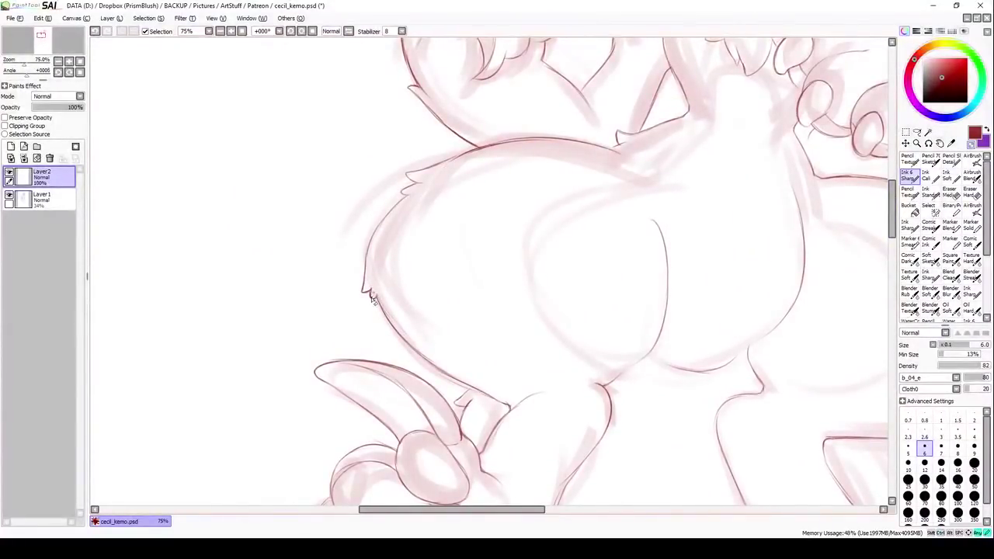
scroll(411, 287, "down", 3)
scroll(422, 300, "up", 3)
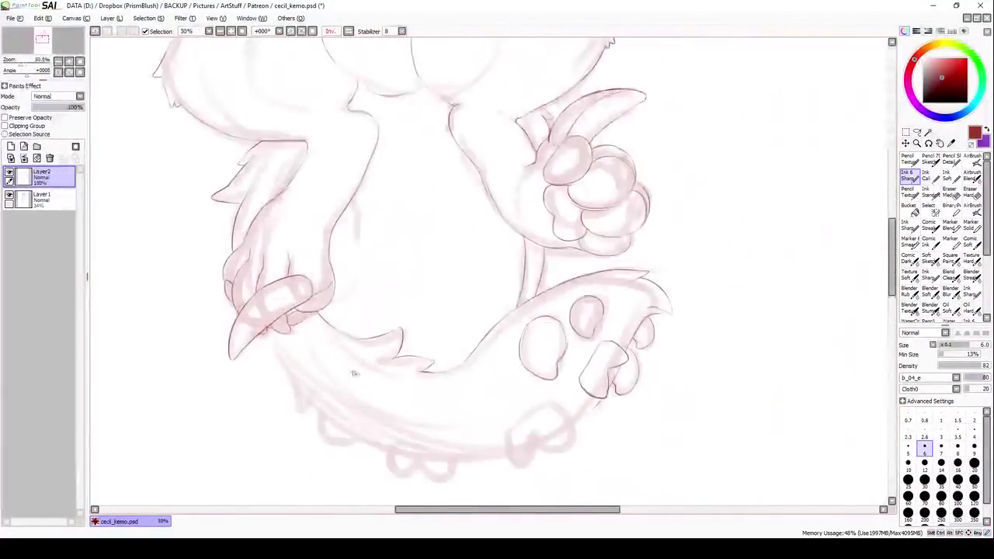
scroll(298, 381, "down", 2)
left_click_drag(553, 435, 536, 392)
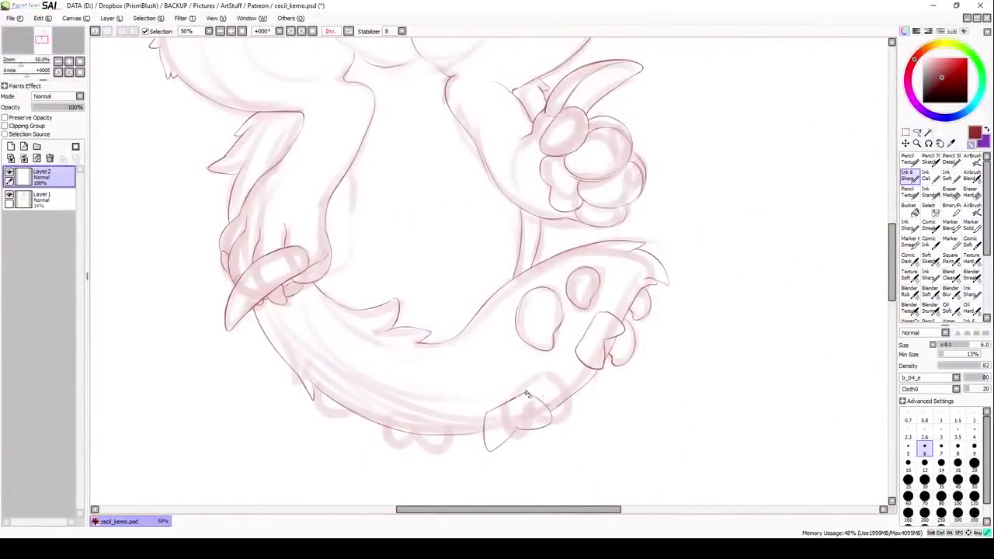
Check the linework in mirrored view, undoing the tail-underside and stray strokes, and add a claw edge
scroll(526, 395, "up", 2)
key("h")
left_click_drag(439, 393, 598, 388)
key("h")
key("ctrl+z")
key("ctrl+z")
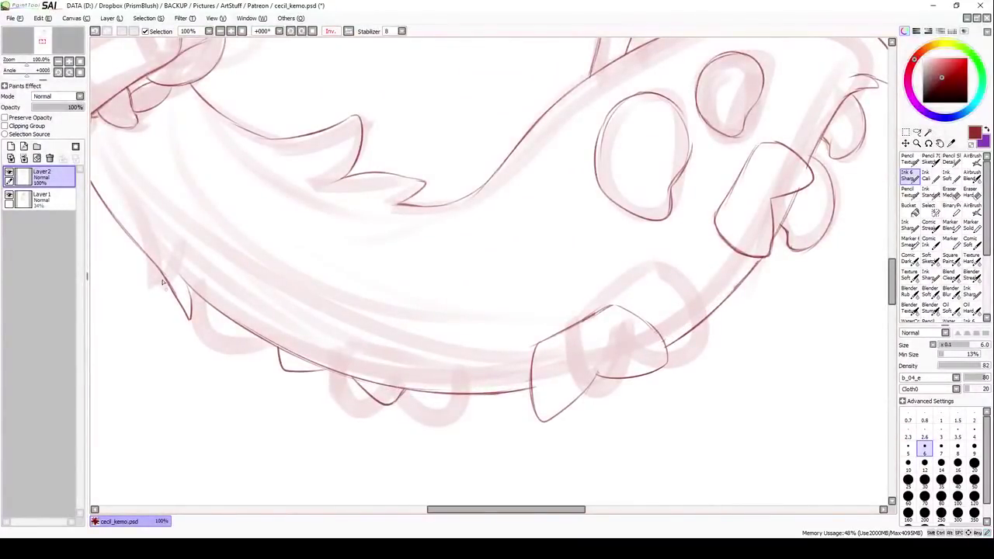
key("h")
left_click_drag(469, 340, 414, 327)
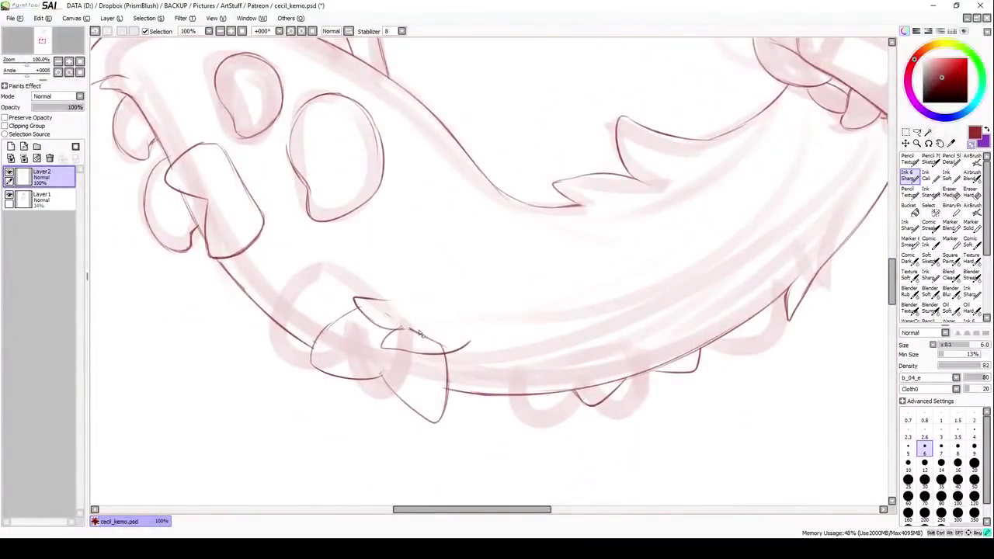
key("ctrl+z")
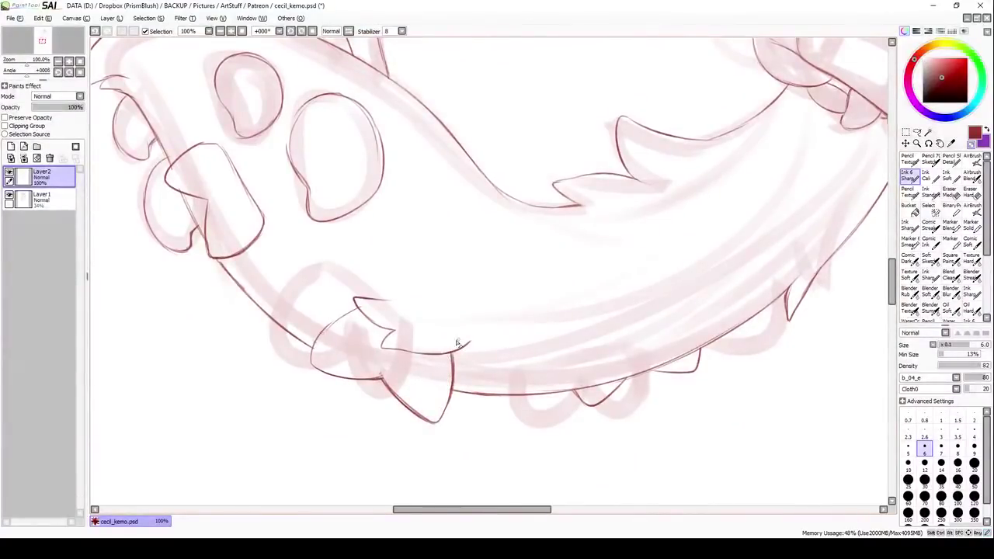
Add extra toe outlines to the paw
left_click_drag(388, 378, 547, 455)
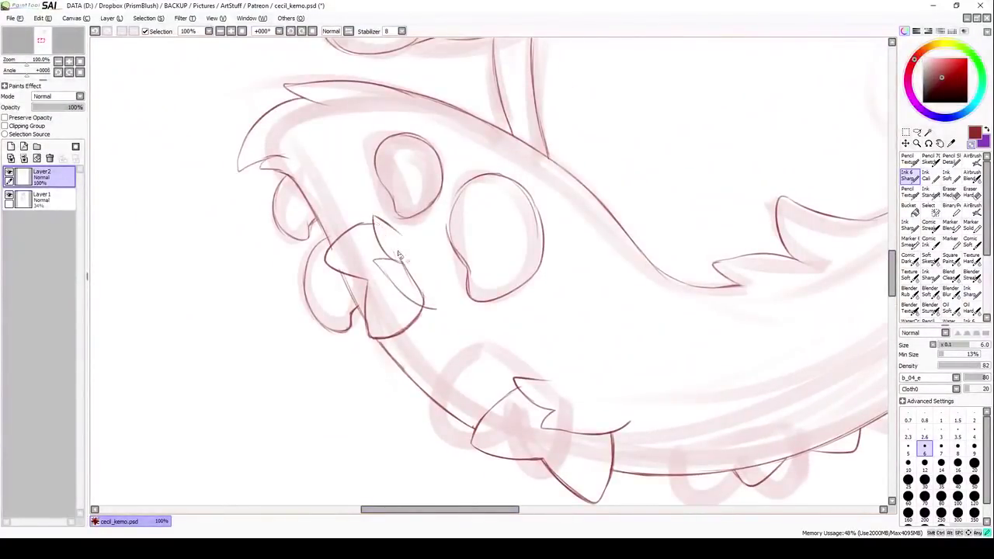
scroll(548, 277, "down", 4)
scroll(465, 295, "up", 3)
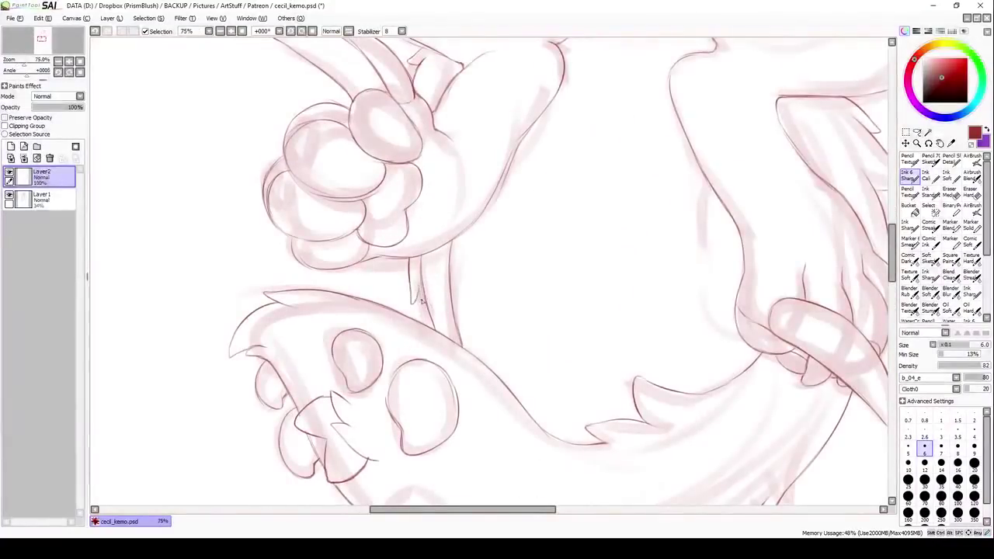
scroll(313, 280, "up", 1)
mouse_move(368, 304)
left_mouse_down()
mouse_move(348, 366)
mouse_move(390, 425)
left_mouse_up()
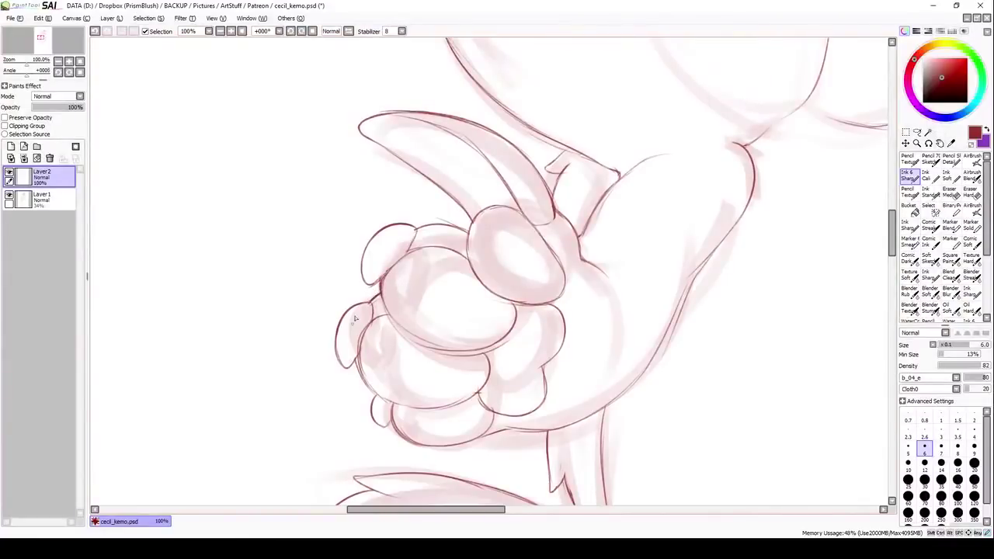
scroll(355, 319, "down", 3)
scroll(458, 303, "up", 1)
scroll(457, 303, "up", 1)
Ink the round body's left and bottom outlines and a diagonal torso line near the neck
mouse_move(335, 289)
left_mouse_down()
mouse_move(334, 450)
mouse_move(391, 460)
left_mouse_up()
left_click_drag(422, 272, 311, 292)
left_click_drag(503, 161, 416, 273)
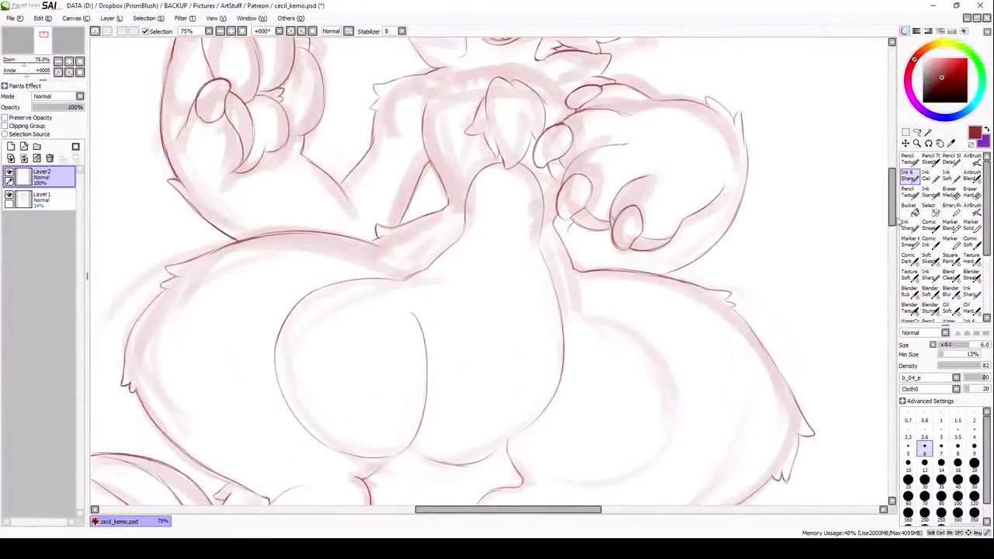
scroll(515, 366, "down", 2)
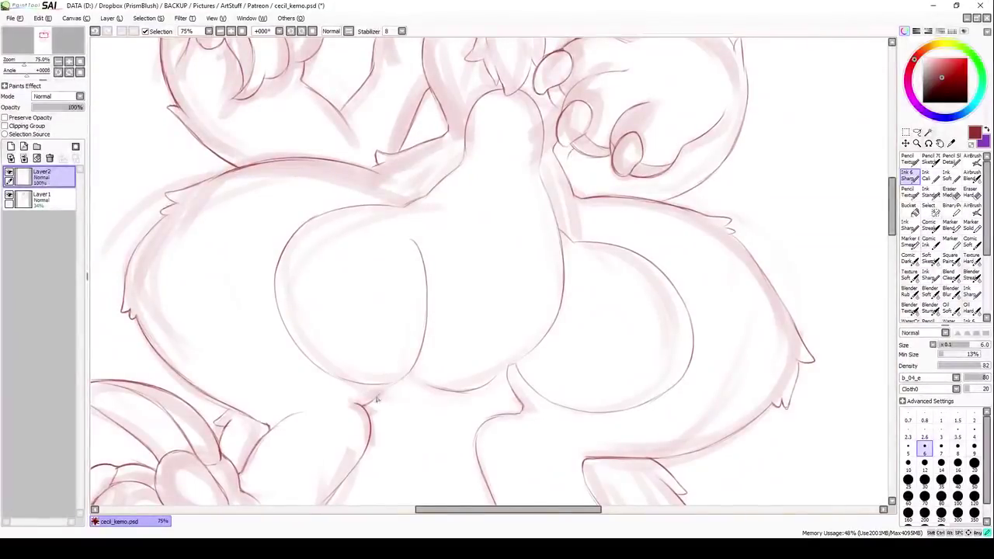
scroll(392, 388, "down", 2)
scroll(441, 285, "up", 3)
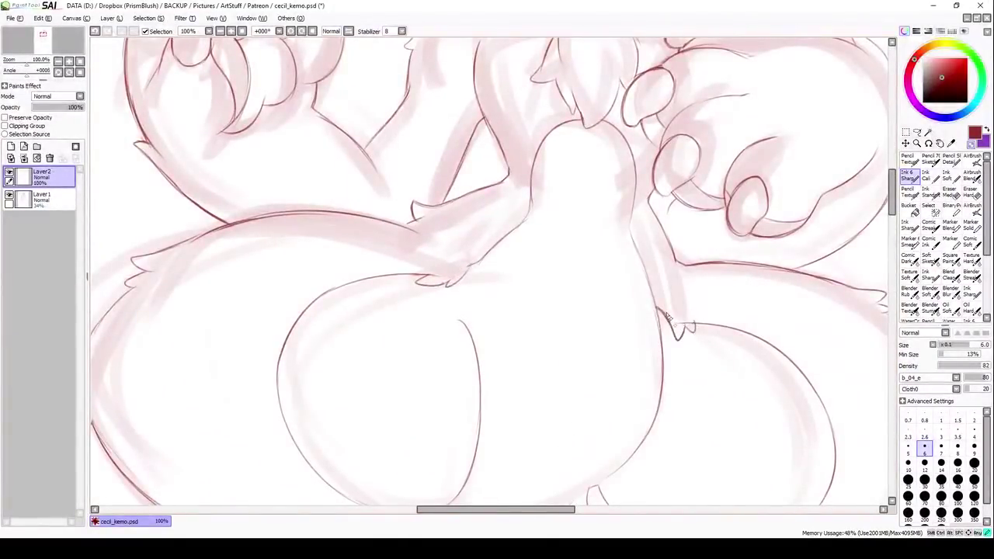
scroll(691, 322, "down", 2)
scroll(536, 257, "up", 3)
scroll(537, 257, "down", 2)
At brush size 7, ink the ear's outer and lower edges and chest fur marks
left_click(9, 194)
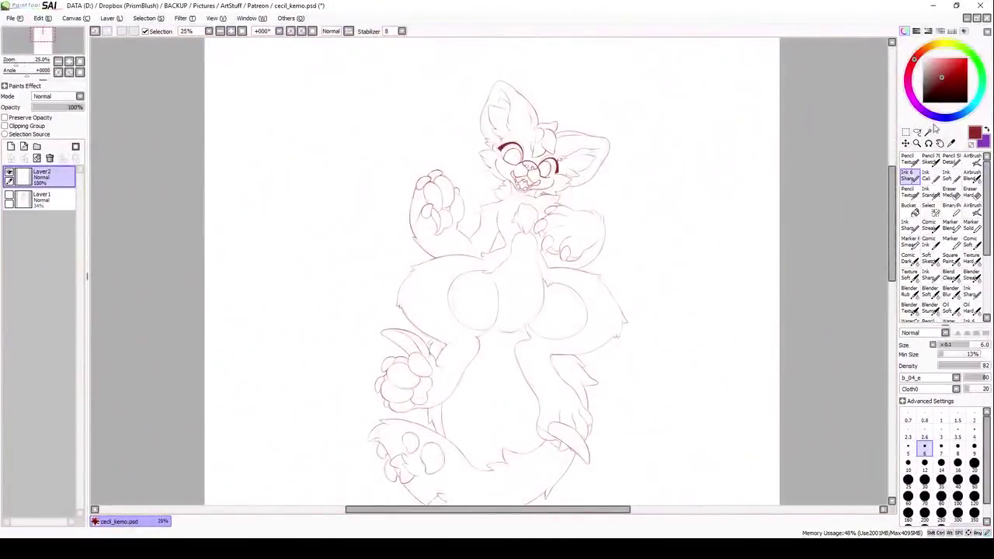
scroll(339, 136, "up", 4)
key("bracketright")
key("bracketright")
key("bracketright")
mouse_move(338, 136)
left_mouse_down()
mouse_move(493, 304)
mouse_move(424, 116)
left_mouse_up()
left_click(941, 447)
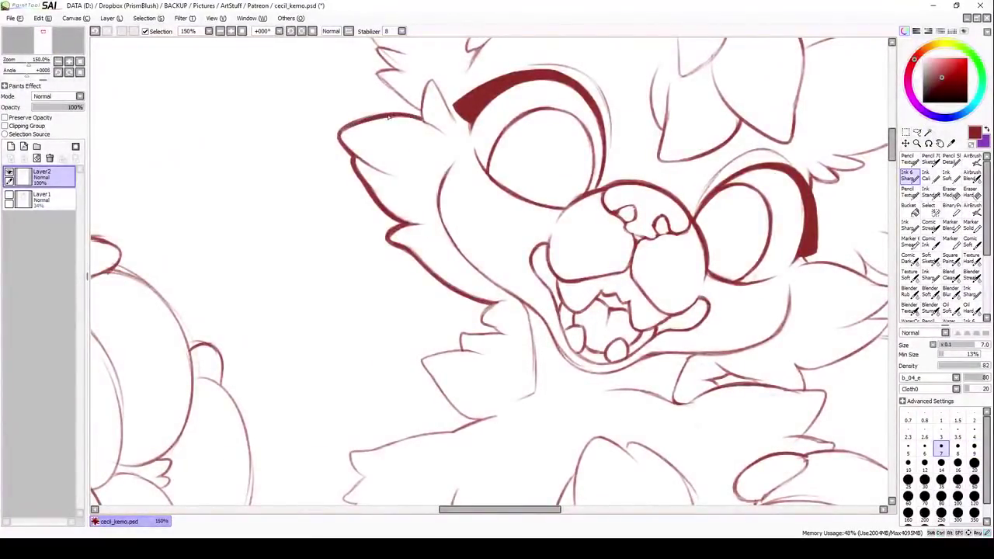
left_click_drag(420, 358, 469, 419)
left_click_drag(459, 347, 461, 334)
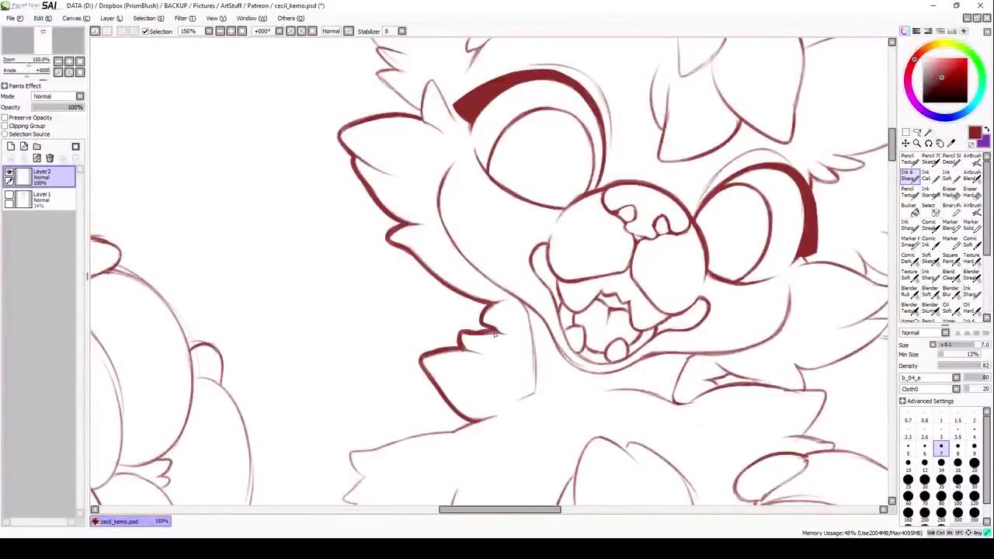
Add further ink strokes around the ear and chest fur
scroll(493, 332, "up", 5)
left_click_drag(385, 129, 366, 333)
left_click_drag(375, 367, 423, 407)
left_click_drag(376, 339, 397, 371)
left_click_drag(348, 271, 375, 342)
scroll(376, 341, "up", 3)
left_click_drag(463, 123, 394, 233)
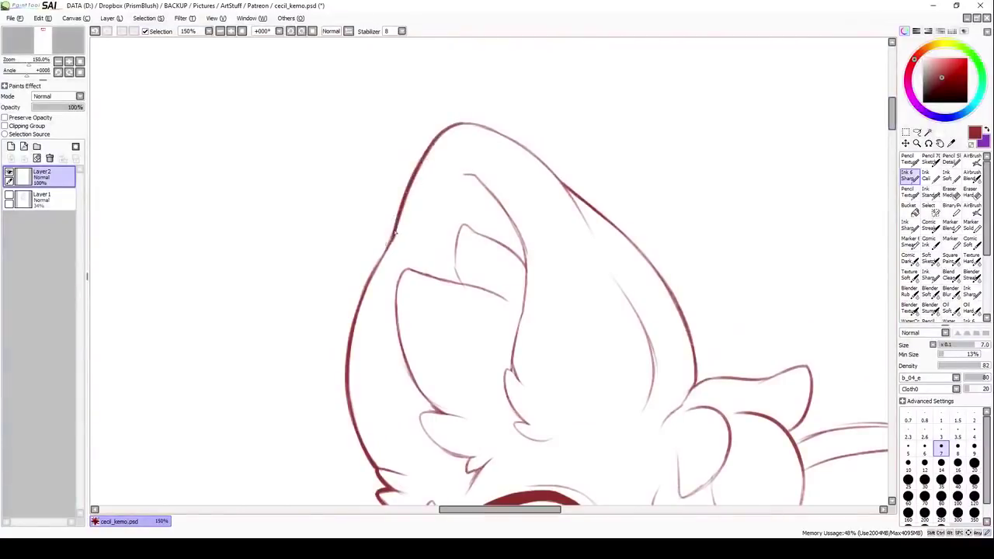
In mirrored view, ink the cheek fur, the ear's left and top edges, and the arm's top edge
key("h")
left_click_drag(171, 366, 285, 381)
left_click_drag(365, 227, 293, 330)
left_click_drag(284, 374, 520, 123)
scroll(466, 233, "left", 4)
scroll(465, 233, "down", 3)
mouse_move(191, 275)
left_mouse_down()
mouse_move(421, 203)
mouse_move(503, 141)
left_mouse_up()
Ink the remaining arm edge lines and zoom out to see the whole character
scroll(505, 155, "down", 3)
left_click_drag(190, 149, 376, 418)
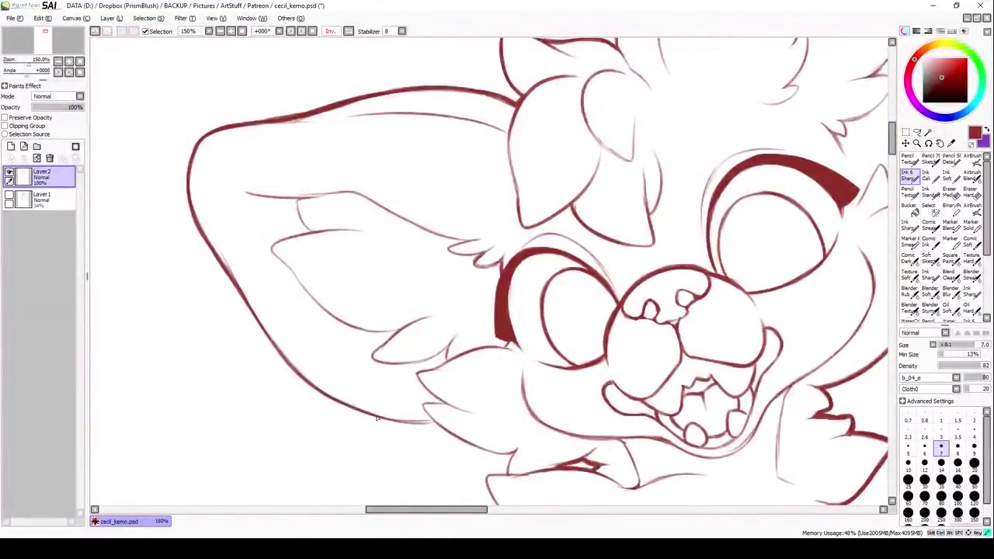
scroll(376, 416, "down", 3)
left_click_drag(431, 264, 512, 350)
key("ctrl+minus")
key("ctrl+minus")
key("ctrl+minus")
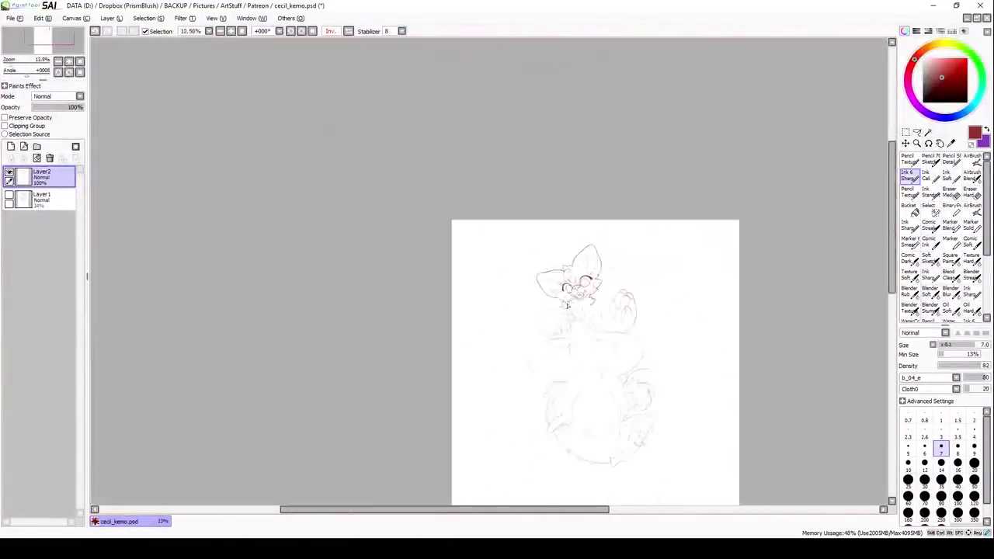
scroll(567, 305, "up", 5)
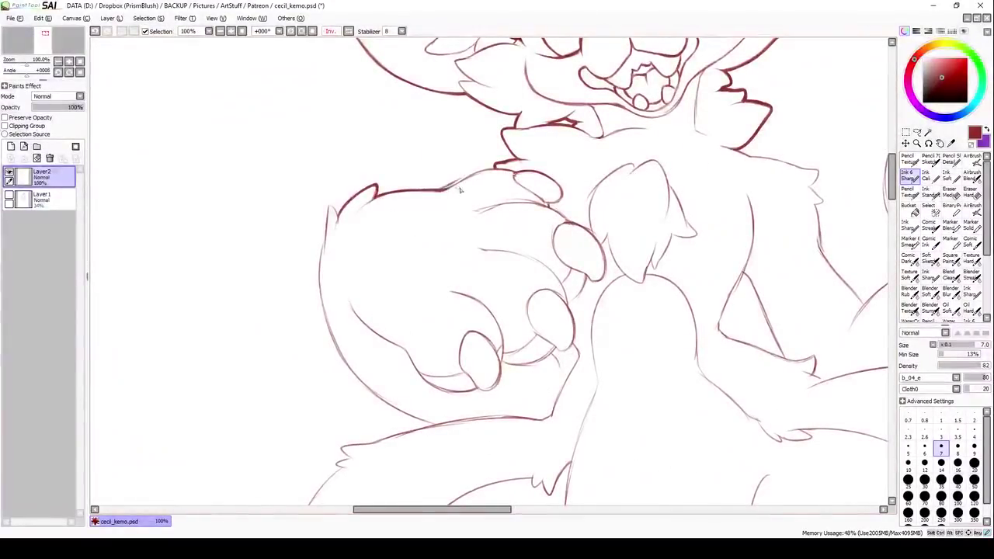
Ink the triangle-shaped fur tufts
scroll(333, 337, "down", 5)
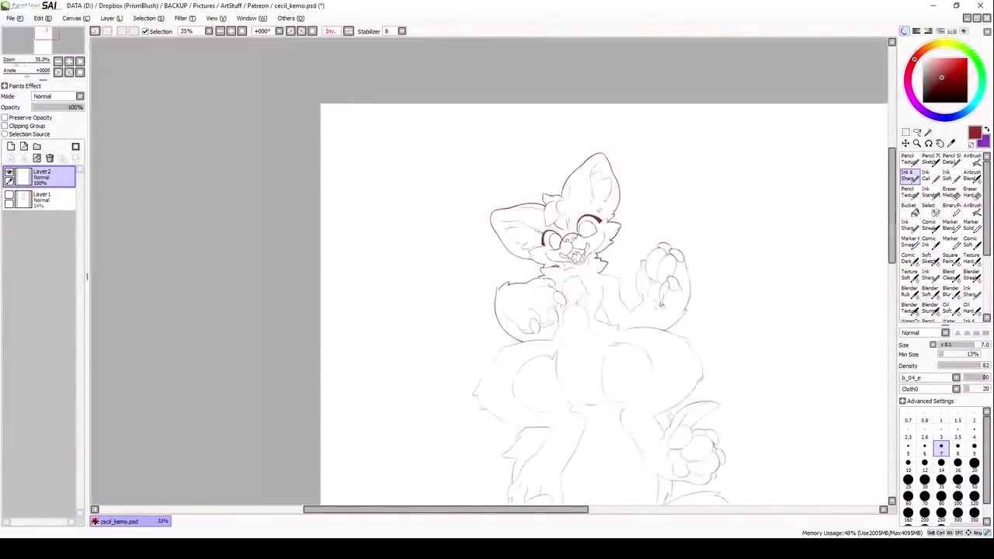
scroll(466, 311, "up", 6)
left_click_drag(468, 274, 432, 359)
left_click_drag(468, 273, 532, 402)
left_click_drag(433, 362, 510, 394)
scroll(511, 394, "down", 5)
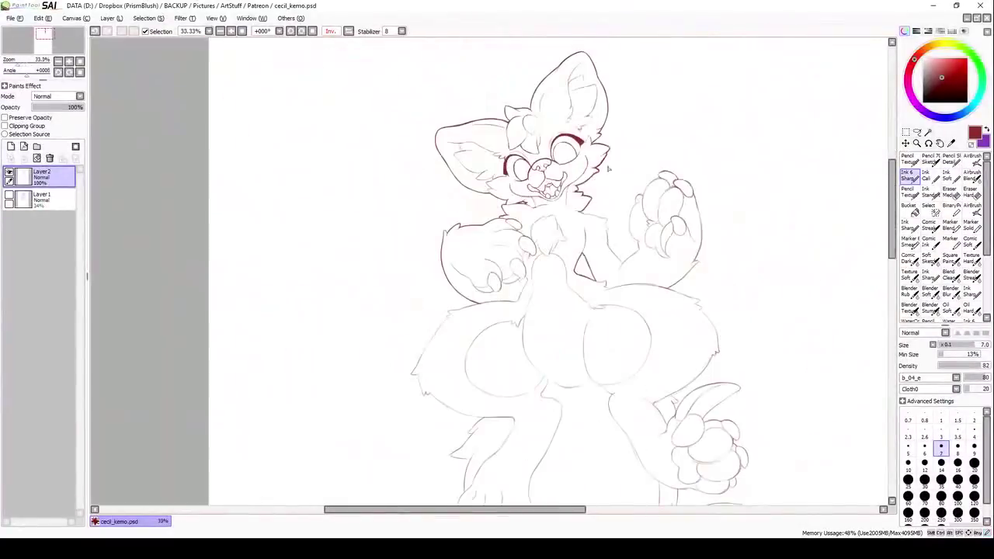
scroll(465, 326, "up", 5)
scroll(403, 311, "down", 3)
Ink fur tufts along the upper-left outline
mouse_move(320, 147)
left_mouse_down()
mouse_move(464, 106)
mouse_move(340, 137)
left_mouse_up()
left_click_drag(312, 176, 338, 154)
scroll(295, 219, "down", 5)
scroll(295, 219, "up", 5)
Ink the muzzle-to-chin line, the jaw line and the fluffy left body outline
mouse_move(237, 204)
left_mouse_down()
mouse_move(264, 299)
mouse_move(349, 342)
mouse_move(540, 398)
left_mouse_up()
left_click_drag(208, 200, 237, 206)
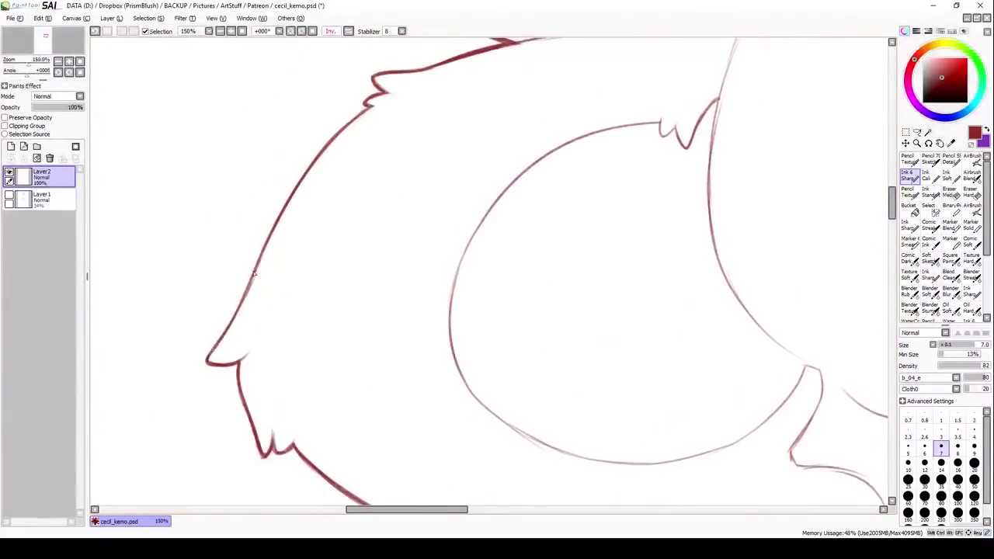
left_click_drag(439, 125, 286, 295)
mouse_move(286, 295)
left_mouse_down()
mouse_move(347, 249)
mouse_move(466, 194)
left_mouse_up()
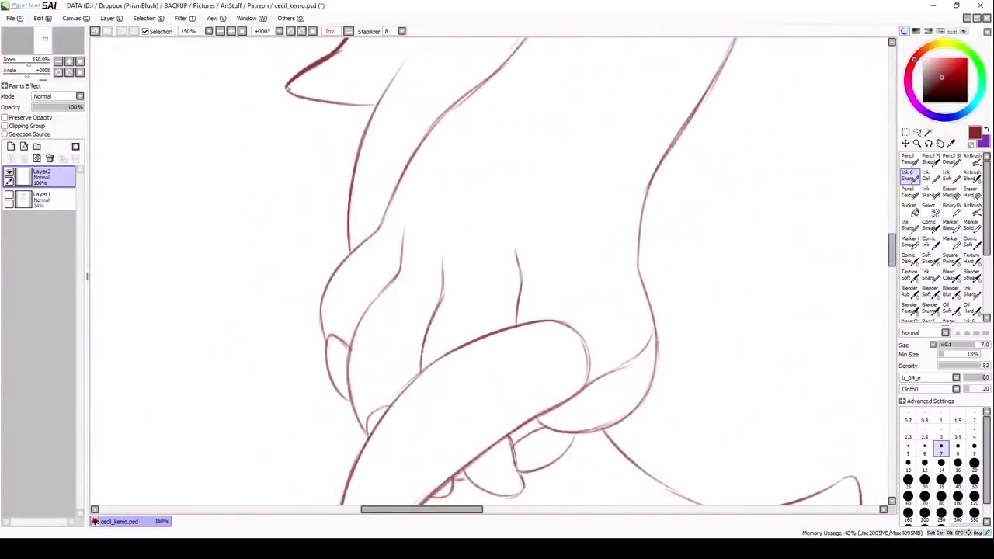
Ink the clasped hands: the line above them and the hand's lower and right edges
left_click_drag(602, 104, 633, 256)
mouse_move(643, 222)
left_mouse_down()
mouse_move(668, 257)
mouse_move(634, 259)
left_mouse_up()
mouse_move(630, 100)
left_mouse_down()
mouse_move(656, 163)
mouse_move(654, 200)
mouse_move(628, 254)
left_mouse_up()
scroll(558, 258, "down", 3)
left_click_drag(557, 257, 630, 323)
left_click_drag(614, 190, 638, 276)
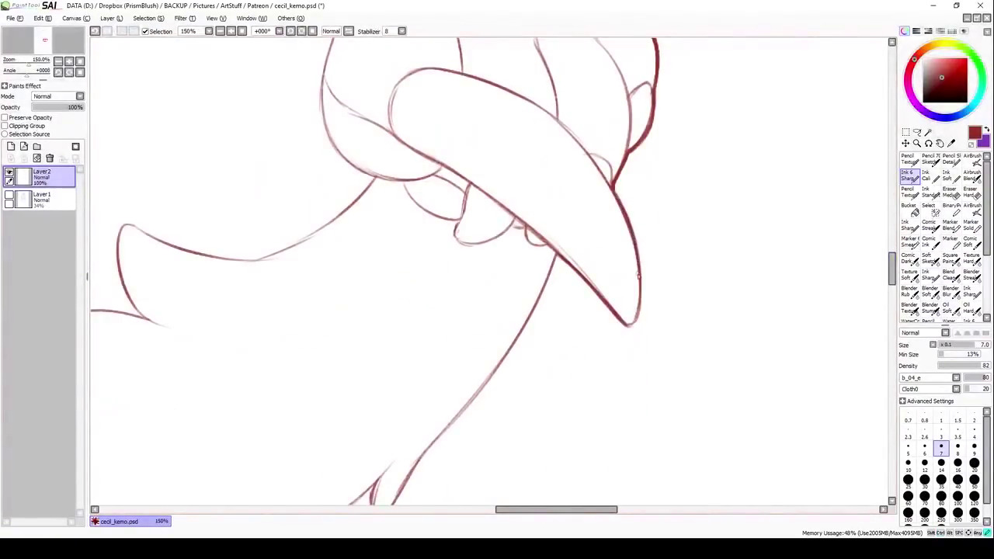
In mirrored view, ink the arm down to its tip and the claw's notch and curve
key("Insert")
mouse_move(425, 167)
left_mouse_down()
mouse_move(600, 439)
mouse_move(608, 397)
mouse_move(434, 309)
mouse_move(561, 385)
left_mouse_up()
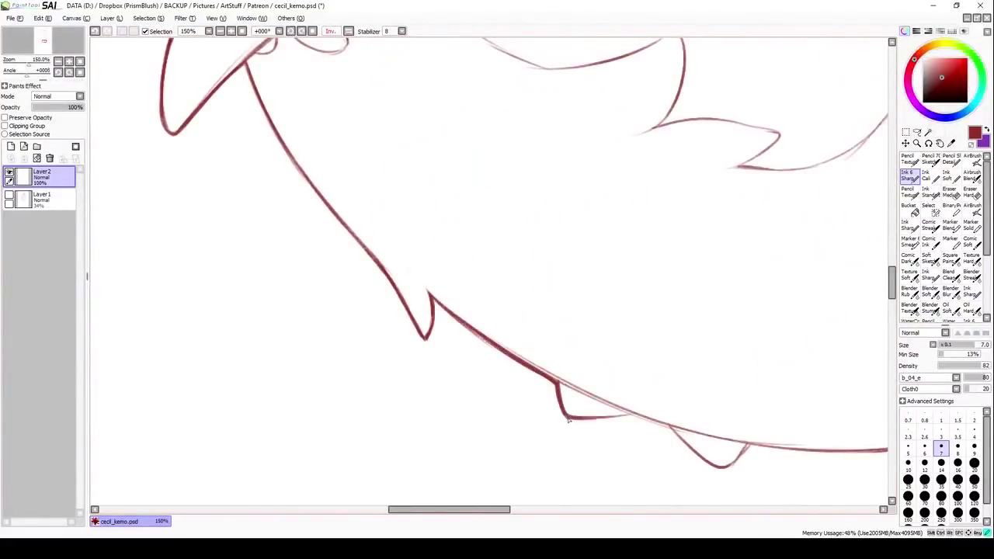
left_click_drag(568, 419, 629, 415)
scroll(629, 415, "up", 1)
mouse_move(572, 460)
left_mouse_down()
mouse_move(641, 272)
mouse_move(709, 278)
left_mouse_up()
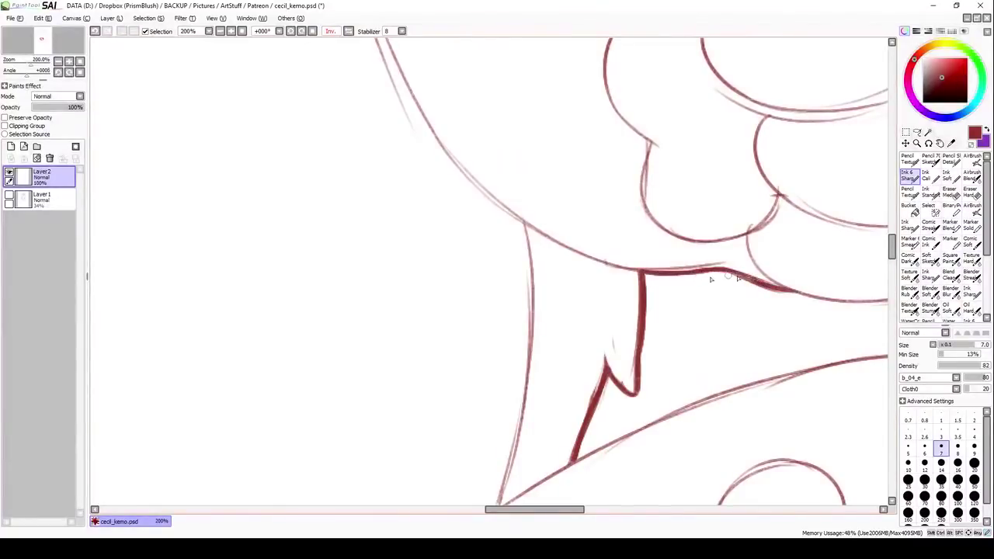
key("ctrl+z")
scroll(710, 278, "down", 1)
mouse_move(665, 247)
left_mouse_down()
mouse_move(682, 220)
mouse_move(707, 248)
left_mouse_up()
mouse_move(725, 153)
left_mouse_down()
mouse_move(739, 234)
mouse_move(689, 250)
mouse_move(694, 314)
left_mouse_up()
left_click_drag(599, 401, 618, 353)
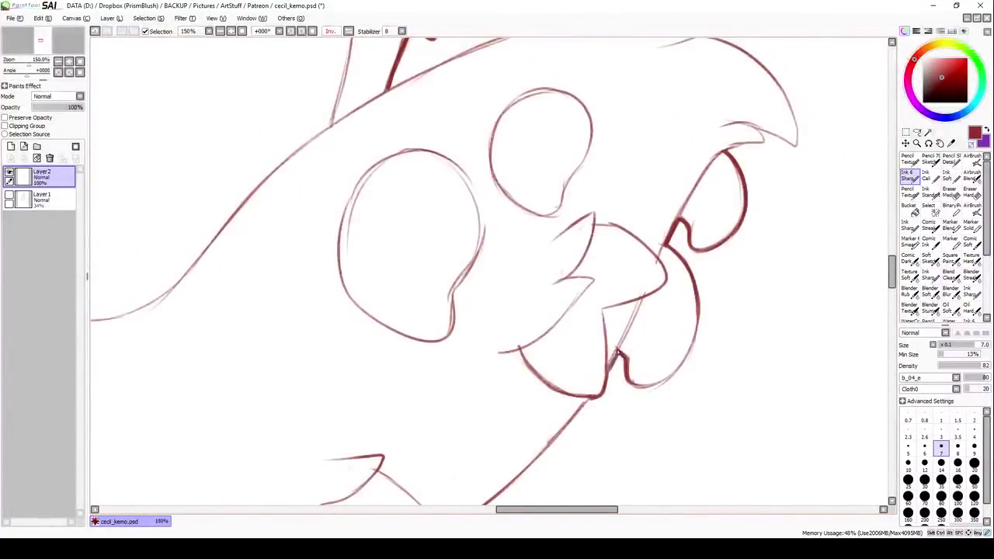
Ink the lower pointed shape and the lower sketch line
left_click_drag(892, 273, 893, 294)
mouse_move(234, 381)
left_mouse_down()
mouse_move(315, 386)
mouse_move(451, 312)
mouse_move(591, 180)
left_mouse_up()
scroll(590, 233, "up", 3)
left_click_drag(631, 309, 687, 268)
scroll(512, 303, "down", 3)
scroll(512, 303, "left", 5)
left_click_drag(411, 329, 566, 329)
scroll(566, 329, "up", 5)
Ink the upper-left line and the curved tail spike's top and lower-right edges, then unmirror the view
left_click_drag(319, 272, 613, 190)
left_click_drag(336, 214, 247, 324)
scroll(311, 272, "up", 3)
mouse_move(347, 55)
left_mouse_down()
mouse_move(309, 159)
mouse_move(364, 258)
left_mouse_up()
scroll(350, 272, "up", 3)
scroll(349, 272, "right", 5)
left_click_drag(360, 203, 376, 242)
mouse_move(371, 261)
left_mouse_down()
mouse_move(433, 165)
mouse_move(664, 130)
left_mouse_up()
left_click_drag(349, 166, 374, 209)
mouse_move(498, 273)
left_mouse_down()
mouse_move(665, 140)
mouse_move(580, 282)
left_mouse_up()
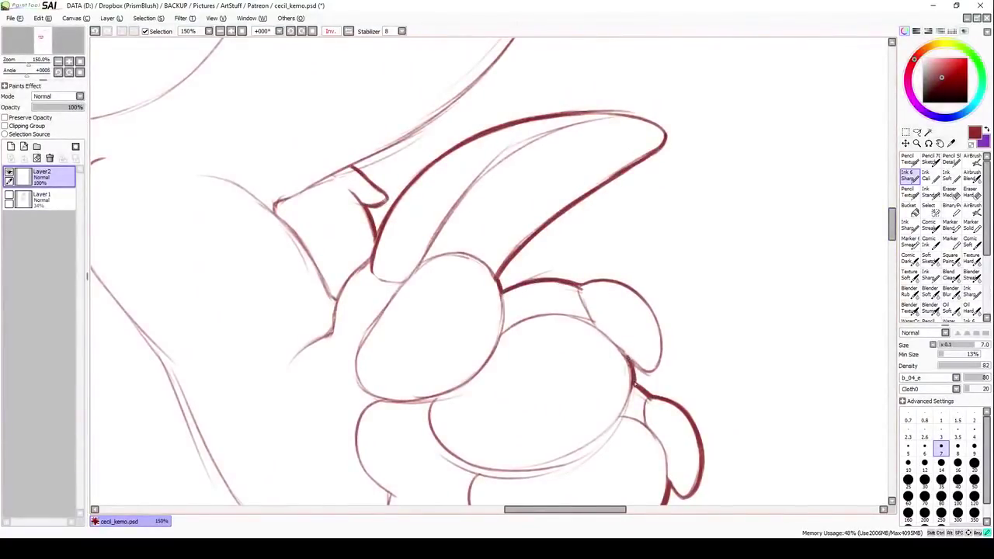
key("h")
Trace further body sketch lines toward the foot
scroll(373, 287, "up", 5)
mouse_move(436, 202)
left_mouse_down()
mouse_move(466, 256)
mouse_move(621, 381)
left_mouse_up()
scroll(466, 311, "up", 5)
mouse_move(498, 173)
left_mouse_down()
mouse_move(413, 369)
mouse_move(439, 385)
left_mouse_up()
mouse_move(486, 171)
left_mouse_down()
mouse_move(576, 103)
mouse_move(645, 78)
left_mouse_up()
scroll(543, 233, "up", 5)
left_click_drag(497, 287, 636, 407)
left_click_drag(493, 80, 517, 288)
scroll(544, 233, "up", 5)
Ink the foot's left and right outlines, the toe lines and a small mark on the foot
left_click_drag(568, 134, 490, 327)
mouse_move(545, 148)
left_mouse_down()
mouse_move(686, 118)
mouse_move(755, 203)
left_mouse_up()
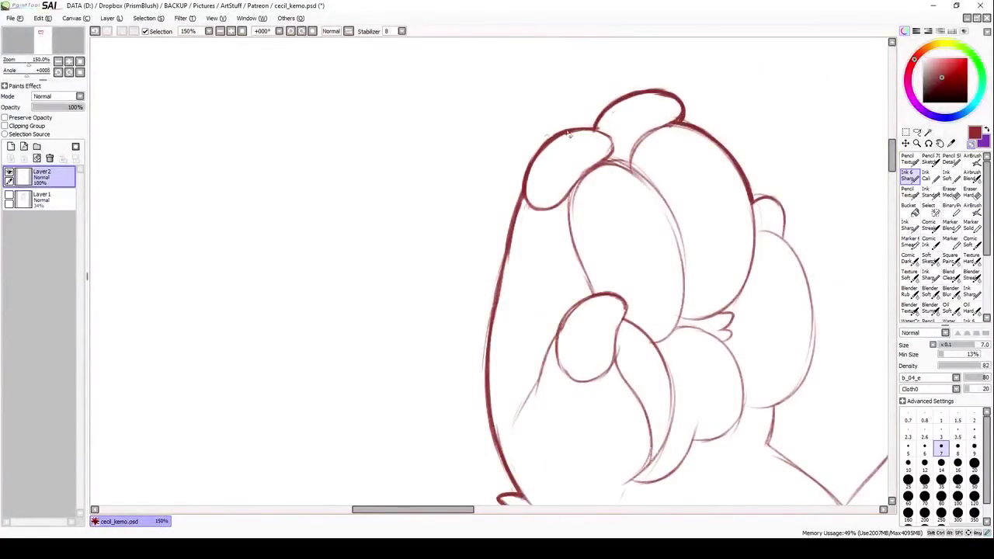
left_click_drag(610, 134, 658, 194)
scroll(621, 195, "right", 8)
mouse_move(420, 198)
left_mouse_down()
mouse_move(470, 268)
mouse_move(481, 318)
left_mouse_up()
left_click_drag(577, 307, 588, 333)
In mirrored view, ink the foot's left outline, the neck and shoulder lines, then zoom out
key("h")
left_click_drag(496, 180, 545, 290)
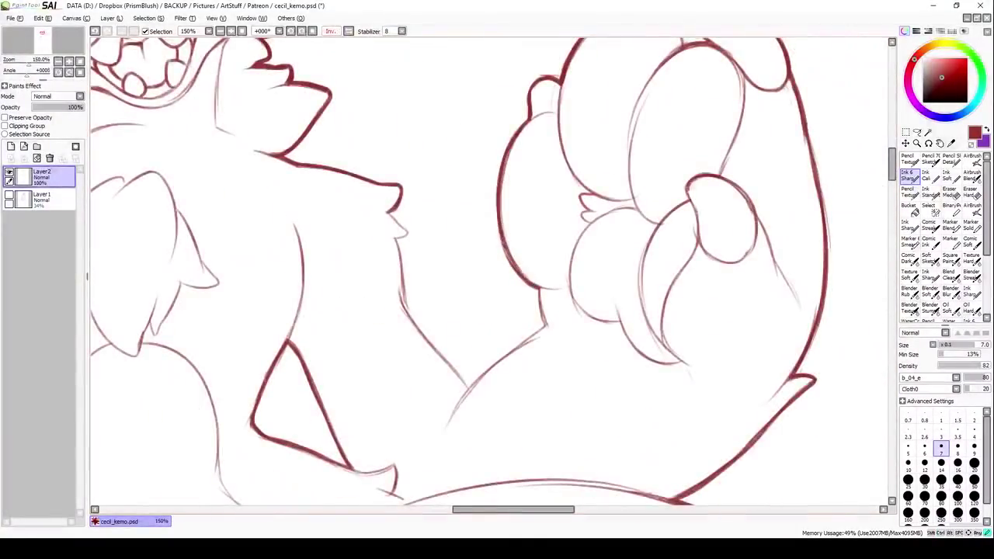
mouse_move(397, 241)
left_mouse_down()
mouse_move(423, 334)
mouse_move(470, 389)
left_mouse_up()
left_click_drag(540, 286, 478, 379)
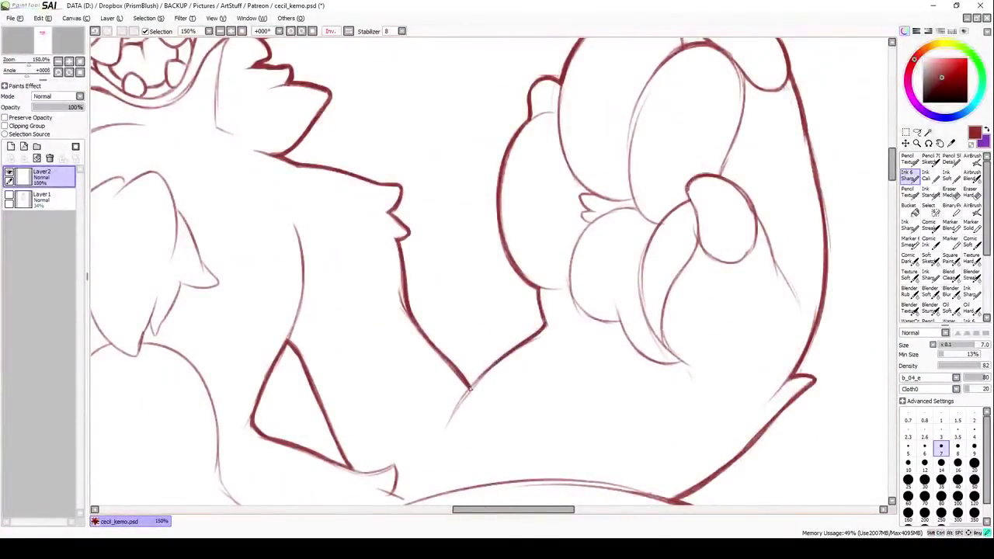
key("minus")
key("minus")
key("minus")
Select the character via the background, add a new base layer and fill it orange
left_click(194, 311)
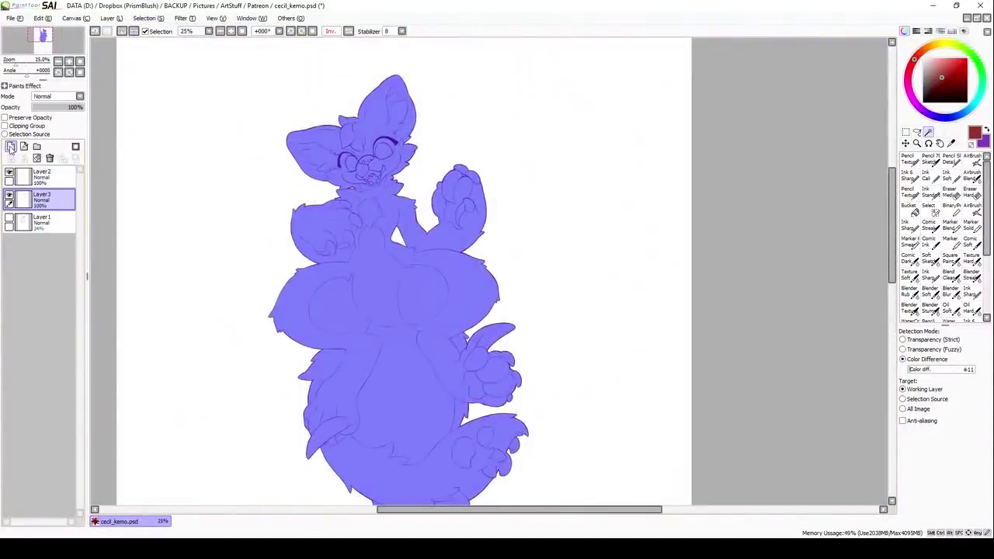
left_click(421, 283)
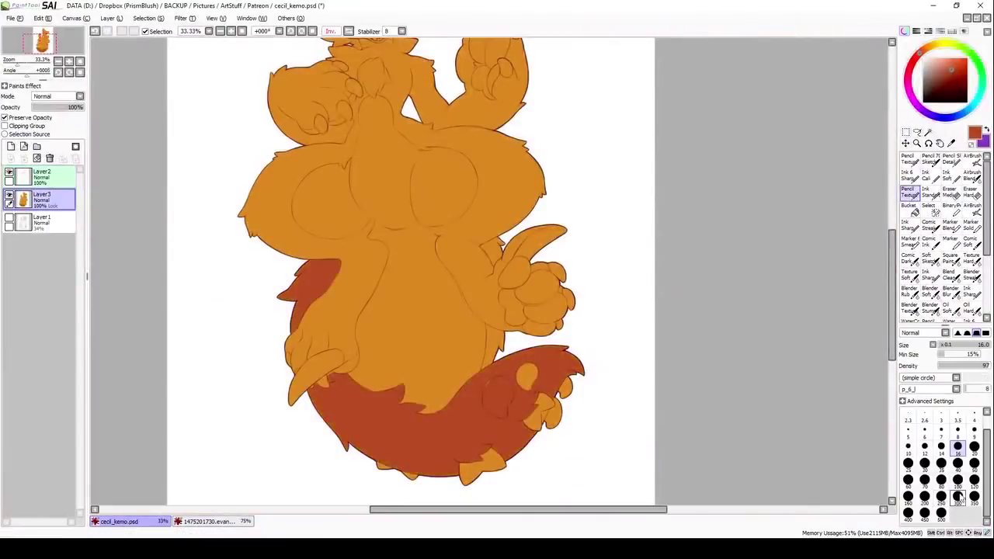
left_click(908, 207)
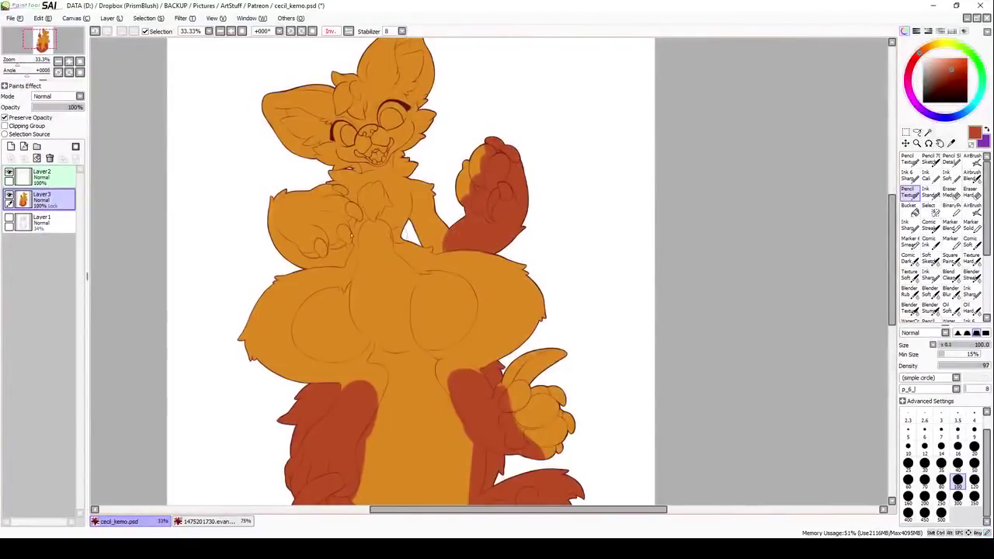
left_click(909, 190)
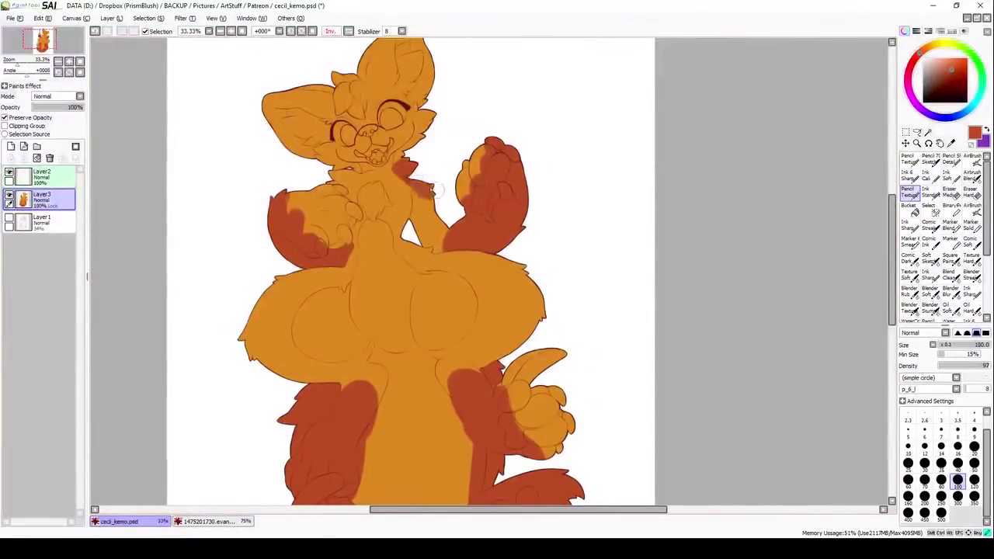
Paint red fur at the neck ruff, then a cream chest and muzzle
left_click(973, 463)
mouse_move(398, 152)
left_mouse_down()
mouse_move(403, 167)
mouse_move(376, 225)
left_mouse_up()
left_click(938, 60)
left_click(958, 462)
mouse_move(362, 181)
left_mouse_down()
mouse_move(365, 241)
mouse_move(376, 183)
mouse_move(392, 233)
left_mouse_up()
mouse_move(357, 124)
left_mouse_down()
mouse_move(372, 138)
mouse_move(351, 122)
mouse_move(376, 115)
left_mouse_up()
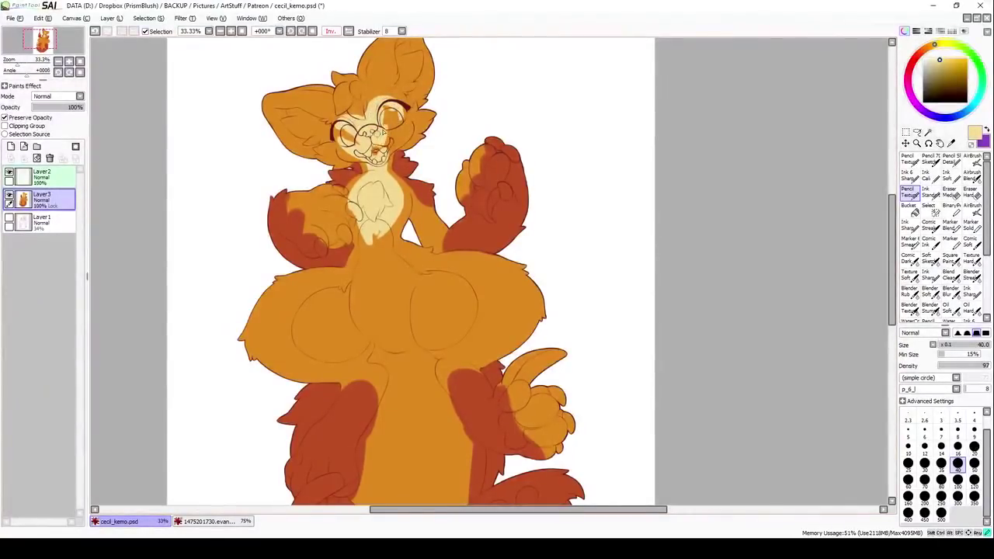
Paint light patches inside both ears with a size 80 brush
scroll(373, 132, "up", 3)
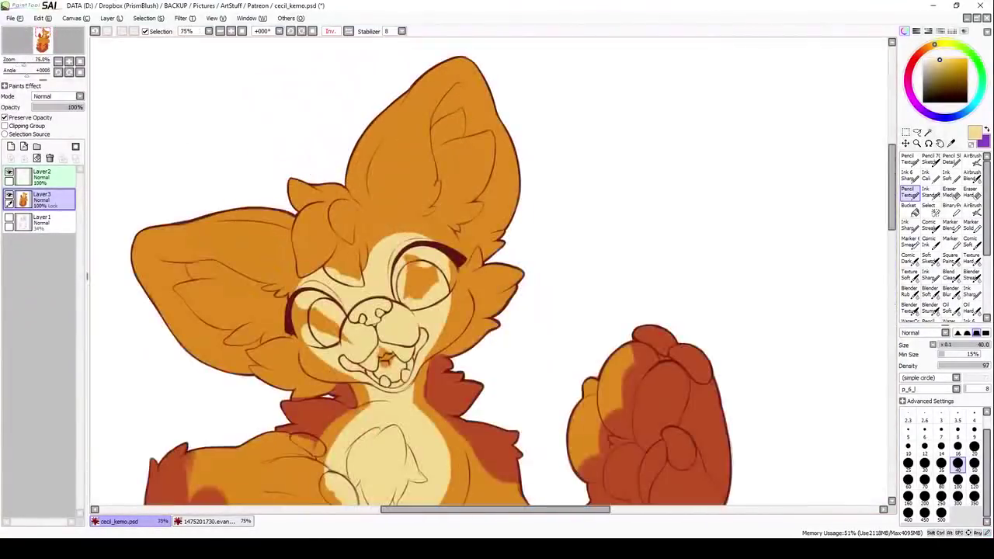
left_click(941, 480)
left_click_drag(458, 124, 466, 225)
mouse_move(178, 264)
left_mouse_down()
mouse_move(272, 315)
mouse_move(264, 333)
left_mouse_up()
Shade both paws and the top of the left ear in brown picked from the reference
left_click(924, 464)
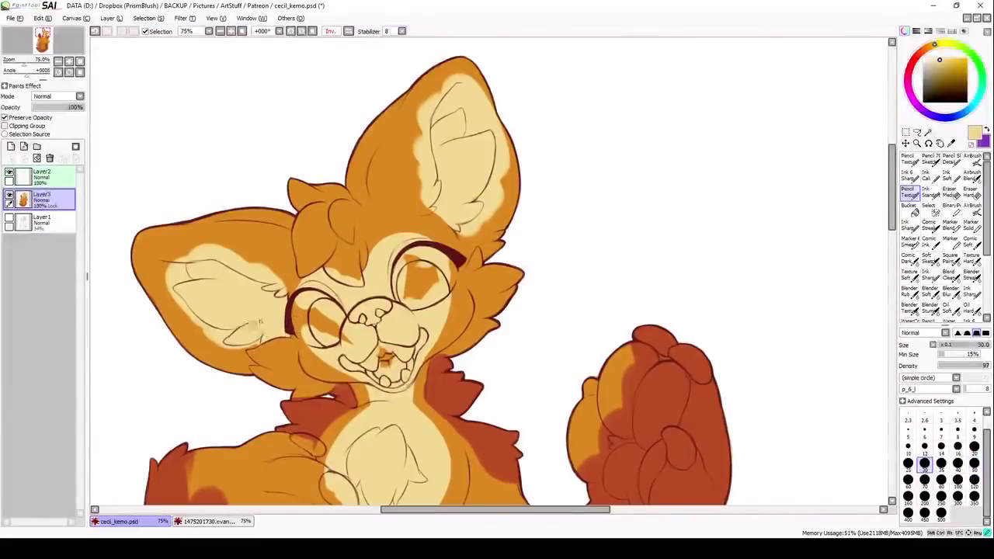
left_click(206, 521)
left_click(116, 521)
scroll(491, 340, "down", 3)
scroll(491, 341, "up", 2)
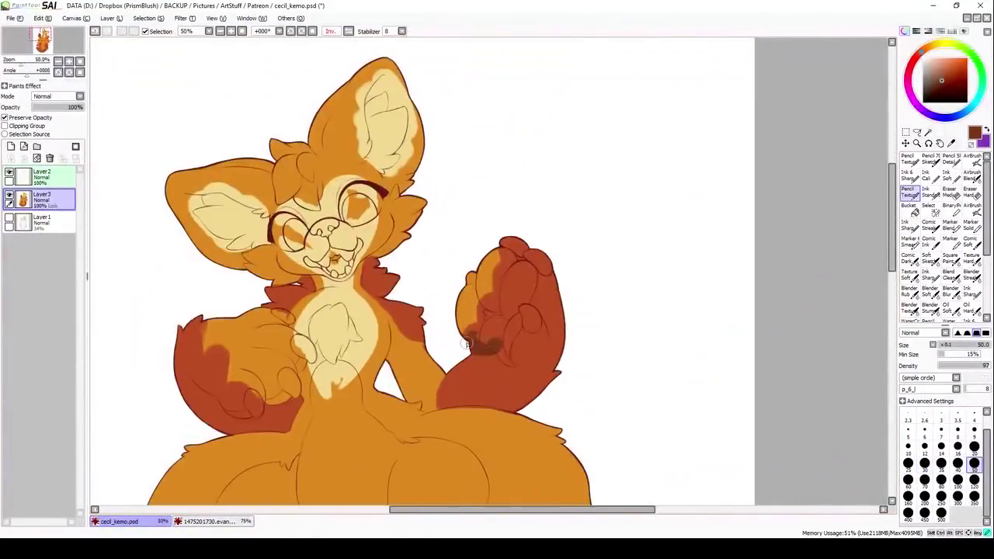
left_click_drag(482, 381, 564, 361)
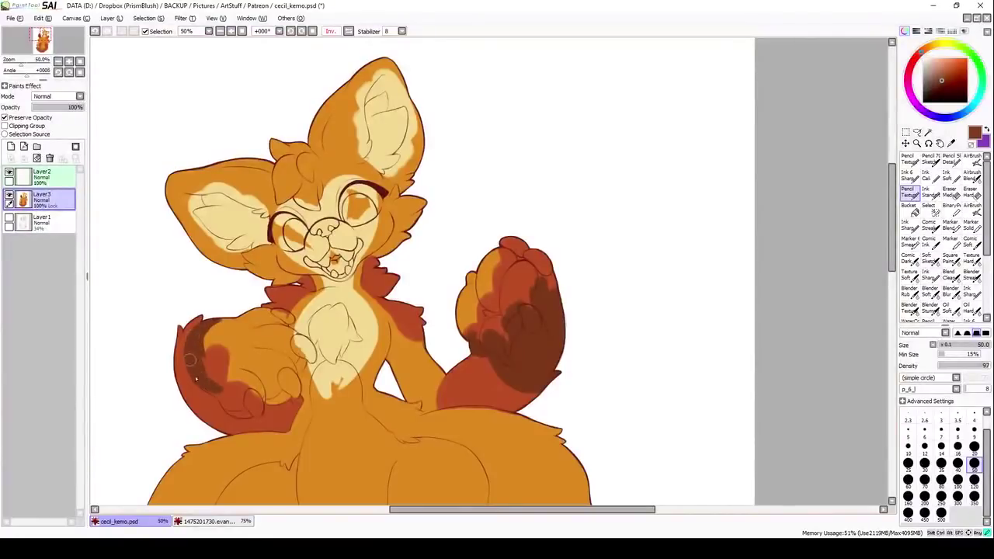
left_click_drag(196, 378, 257, 334)
left_click_drag(175, 198, 255, 179)
Fill the left and right ears dark brown
scroll(202, 207, "up", 2)
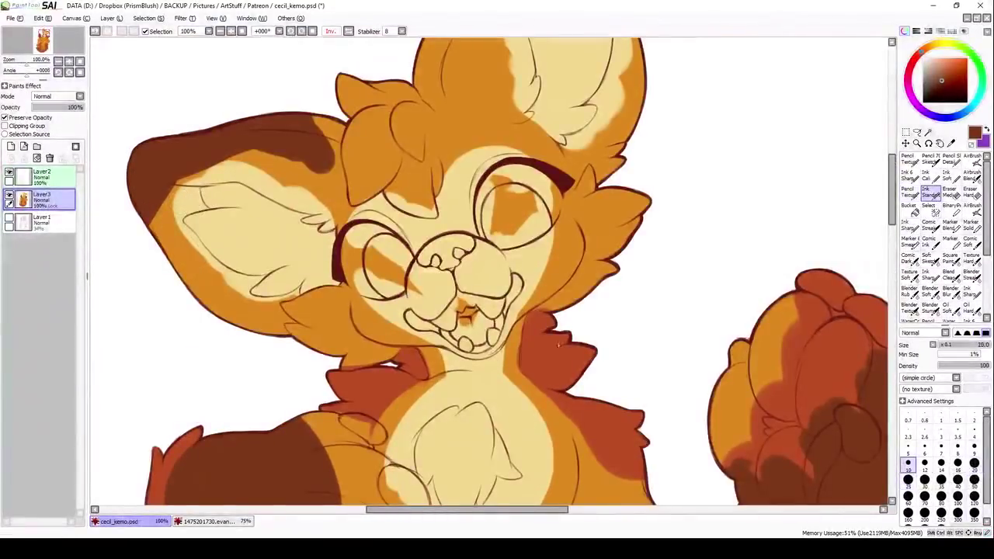
key("b")
left_click(346, 186)
left_click(204, 302)
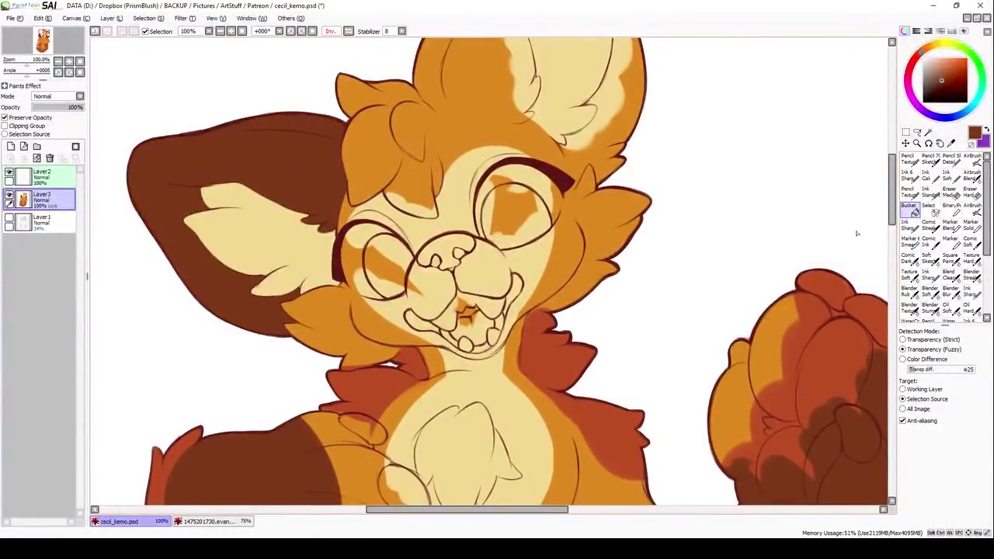
key("n")
scroll(494, 276, "up", 3)
mouse_move(458, 204)
left_mouse_down()
mouse_move(419, 272)
mouse_move(516, 293)
left_mouse_up()
left_click_drag(466, 231, 531, 295)
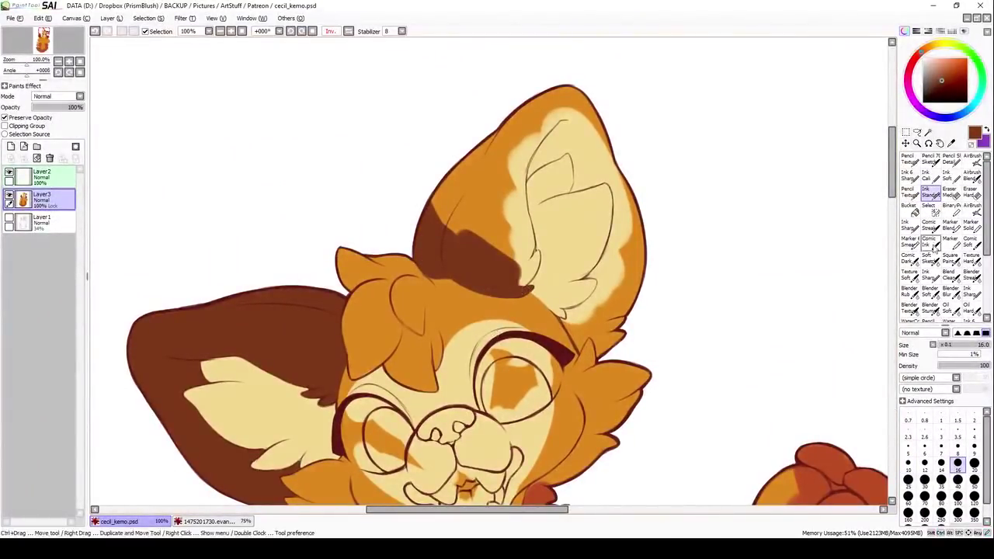
left_click(578, 339)
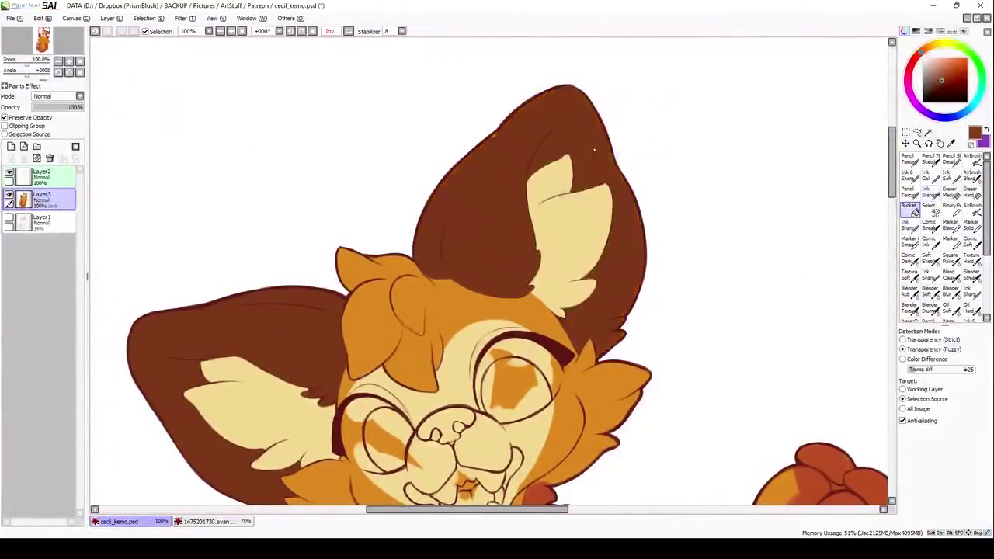
Thicken the eyebrows and darken the eye outlines and lower lids in dark brown
key("minus")
key("minus")
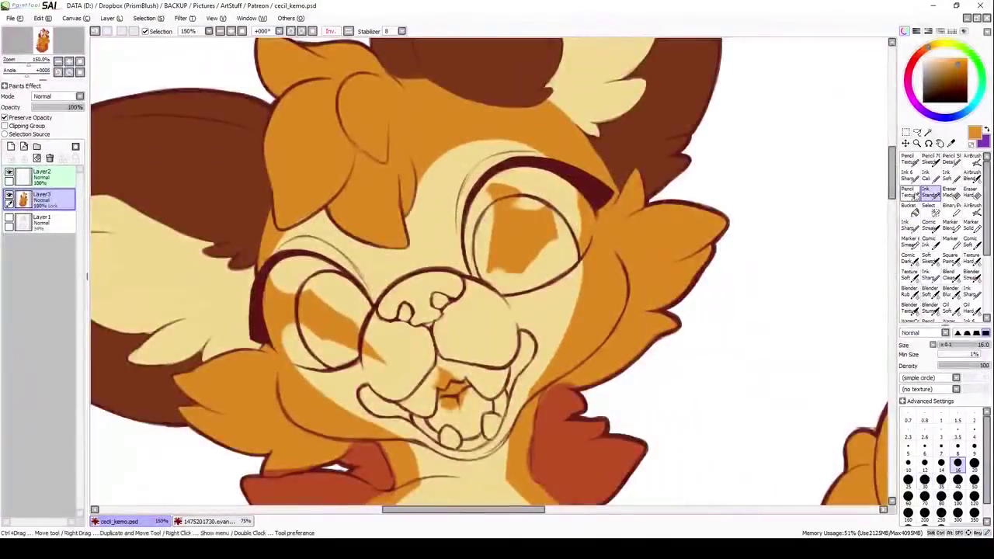
left_click_drag(503, 161, 563, 189)
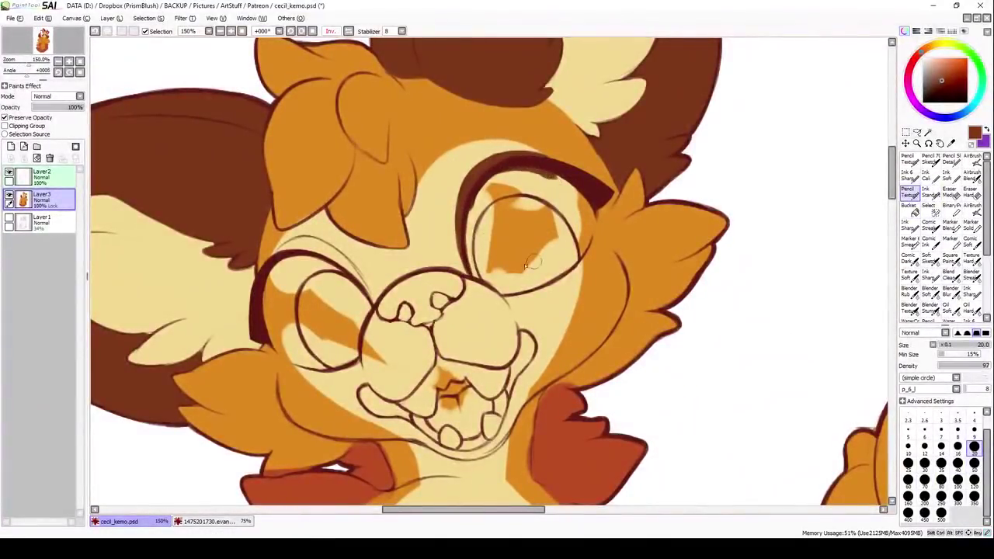
left_click_drag(590, 252, 499, 299)
left_click_drag(598, 219, 584, 254)
key("bracketleft")
key("bracketleft")
key("bracketleft")
left_click_drag(287, 249, 365, 288)
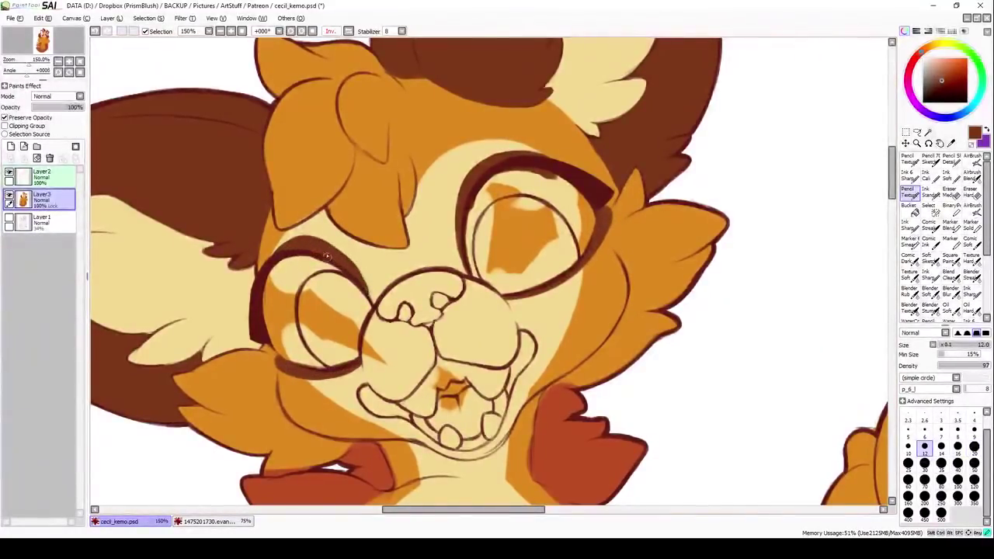
mouse_move(455, 144)
left_mouse_down()
mouse_move(465, 233)
mouse_move(474, 179)
left_mouse_up()
left_click(318, 227)
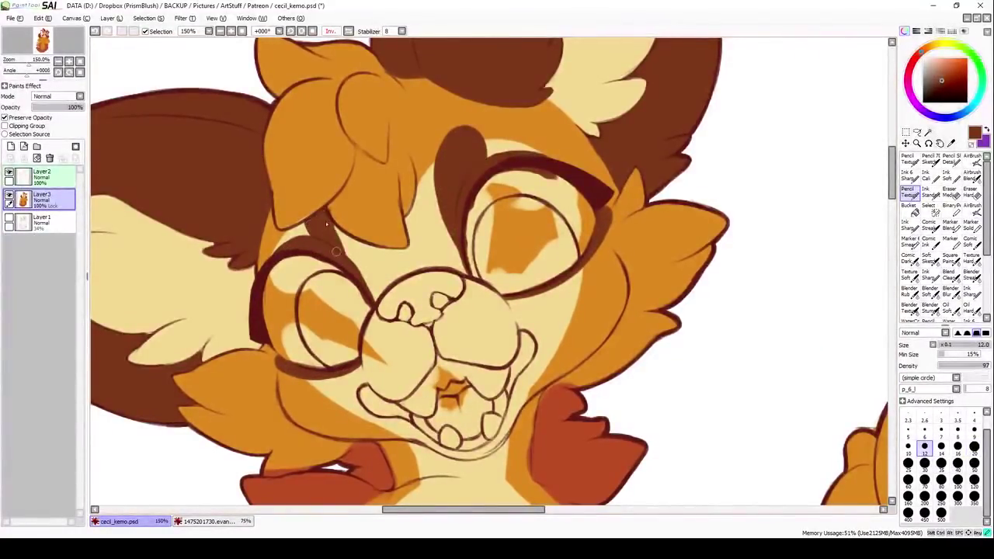
Mirror the view and touch up the orange cheek fur below the eye
key("h")
left_click(370, 291, "alt")
left_click_drag(370, 291, 395, 347)
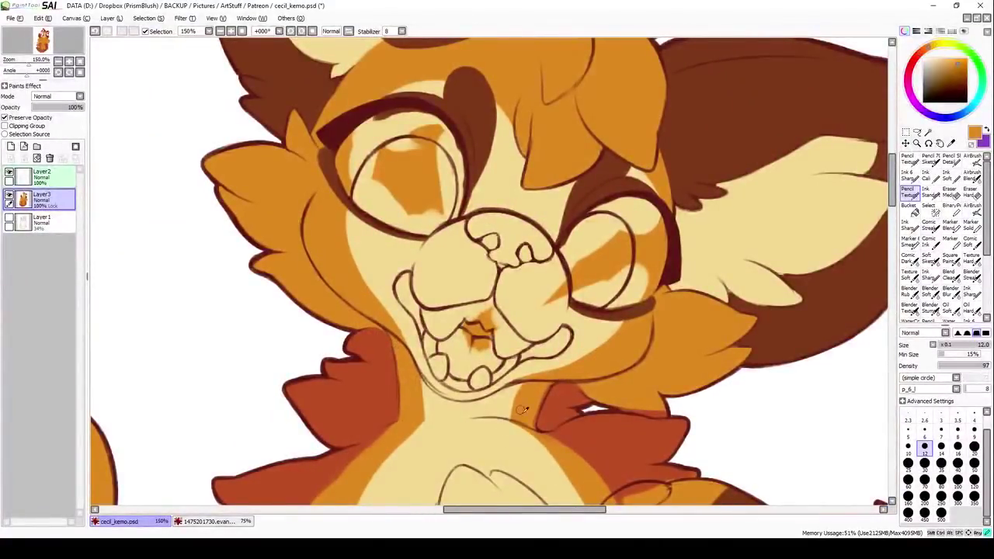
scroll(521, 409, "down", 3)
left_click(536, 248, "alt")
Paint dark brown spots and dots on the cheek
scroll(543, 310, "up", 3)
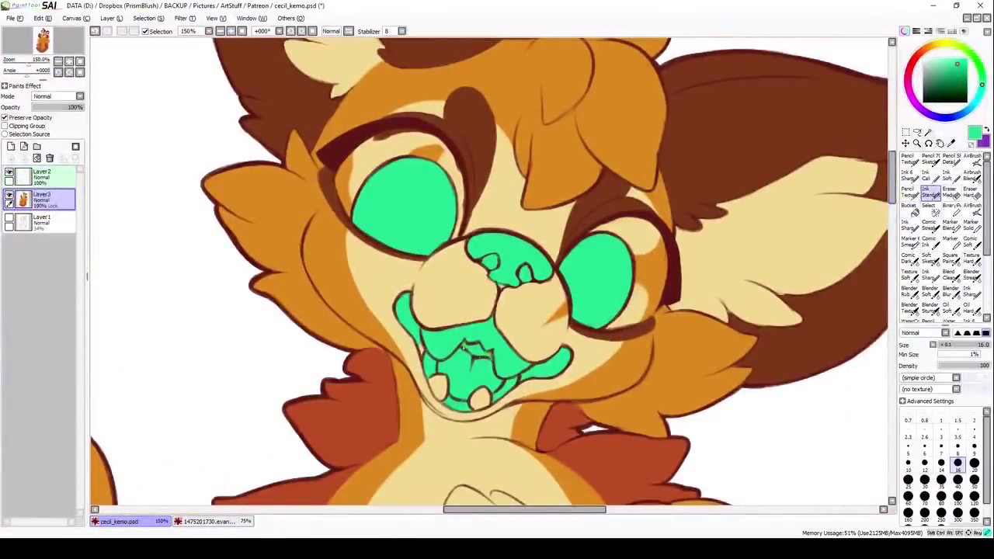
scroll(560, 240, "down", 2)
scroll(560, 240, "up", 3)
left_click(590, 140, "alt")
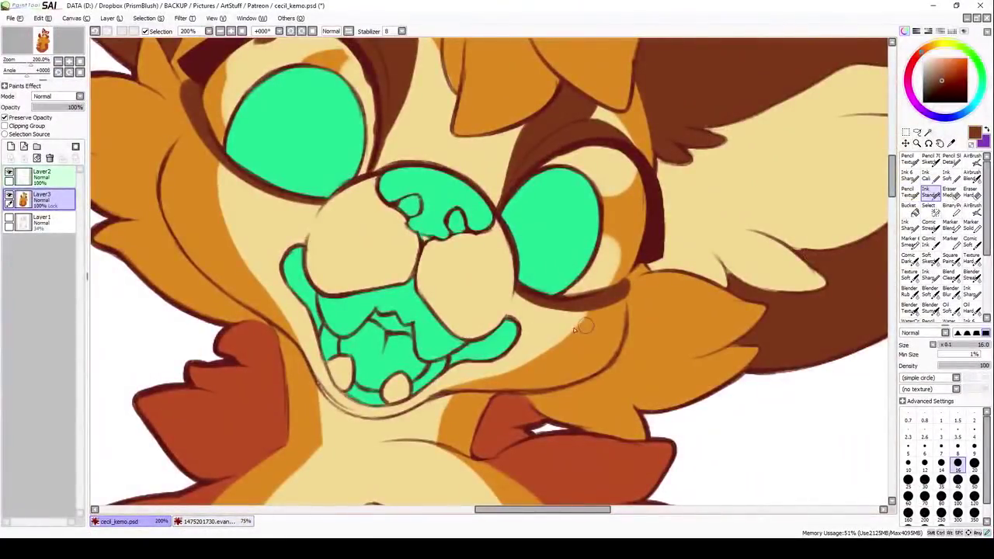
left_click_drag(567, 334, 606, 334)
left_click(535, 359)
Paint cream crescents on both sides of the belly with a size-80 brush
scroll(584, 330, "down", 4)
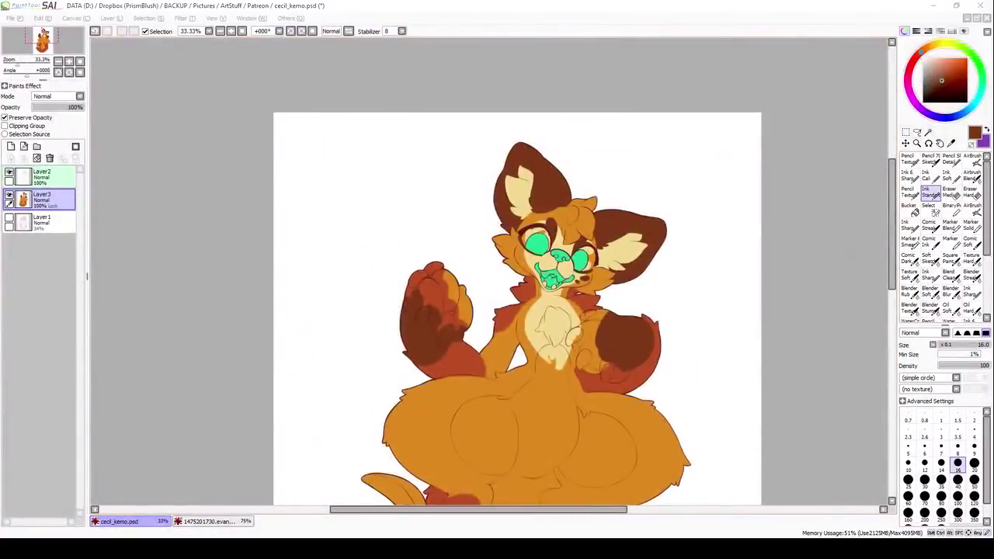
scroll(543, 233, "up", 2)
left_click(575, 202, "alt")
left_click(942, 481)
mouse_move(459, 312)
left_mouse_down()
mouse_move(485, 408)
mouse_move(422, 395)
left_mouse_up()
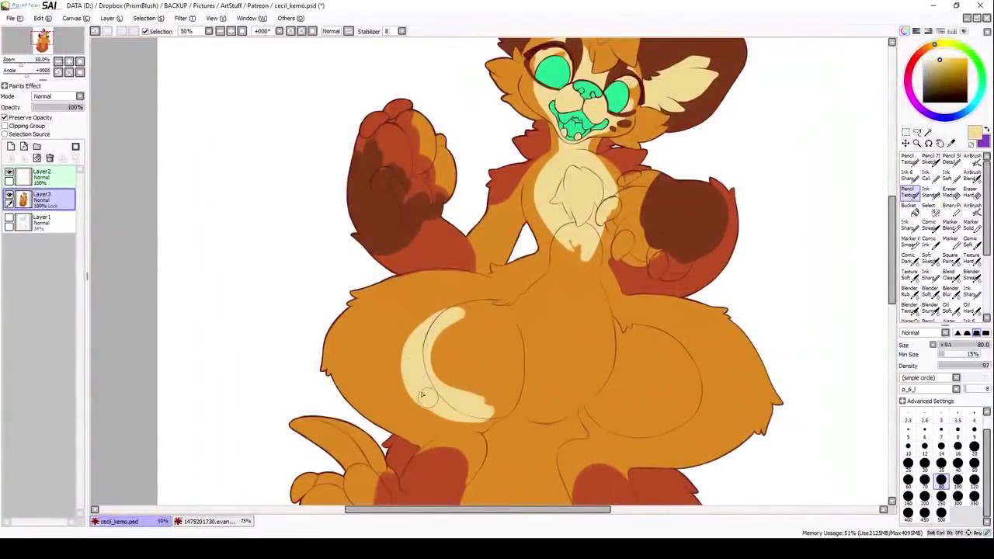
left_click_drag(478, 311, 431, 330)
left_click_drag(582, 408, 656, 337)
left_click_drag(699, 372, 635, 429)
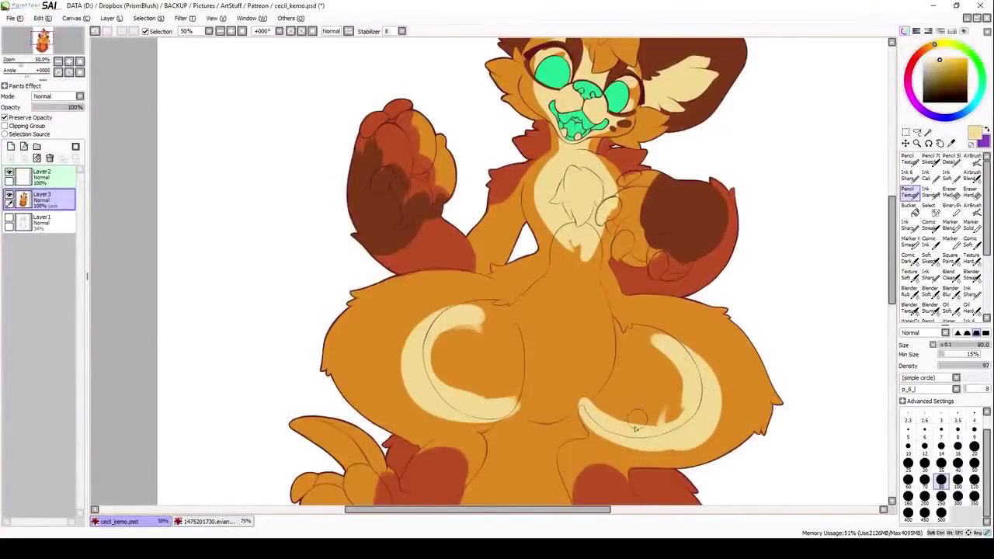
Mirror the view and shade the torso's left side and belly top edge reddish-brown
key("h")
key("bracketleft")
key("bracketleft")
key("bracketleft")
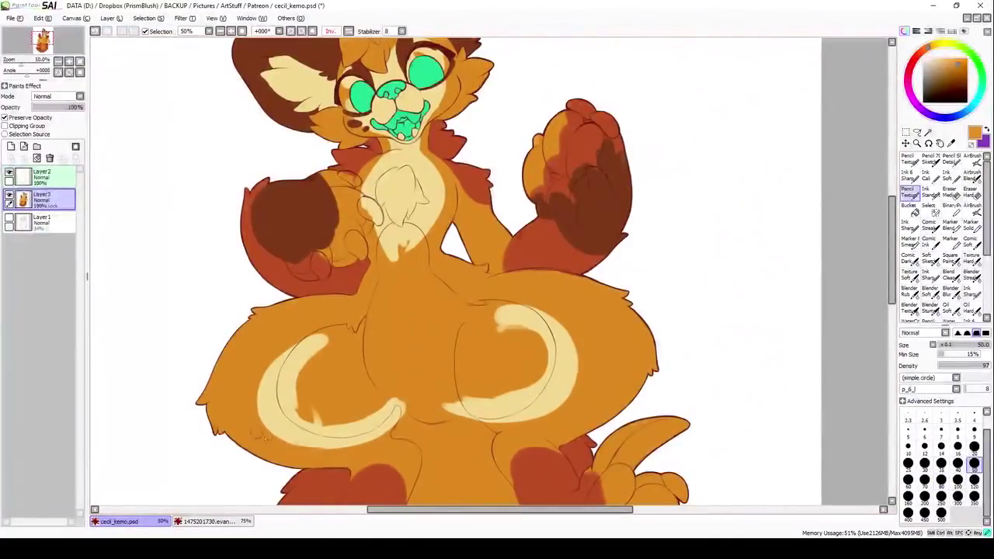
left_click(525, 416, "alt")
scroll(466, 350, "up", 1)
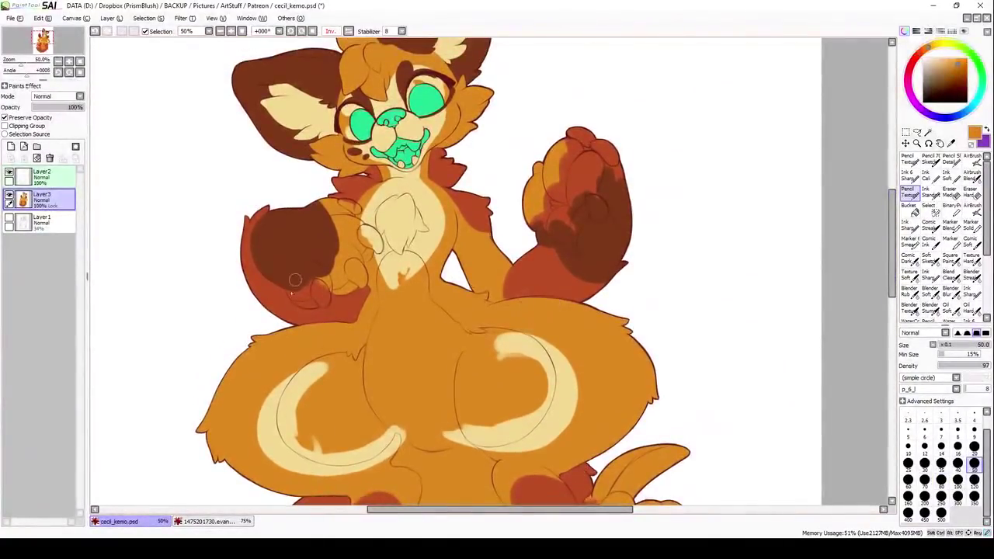
left_click(505, 268, "alt")
left_click_drag(446, 276, 225, 365)
left_click_drag(373, 299, 248, 370)
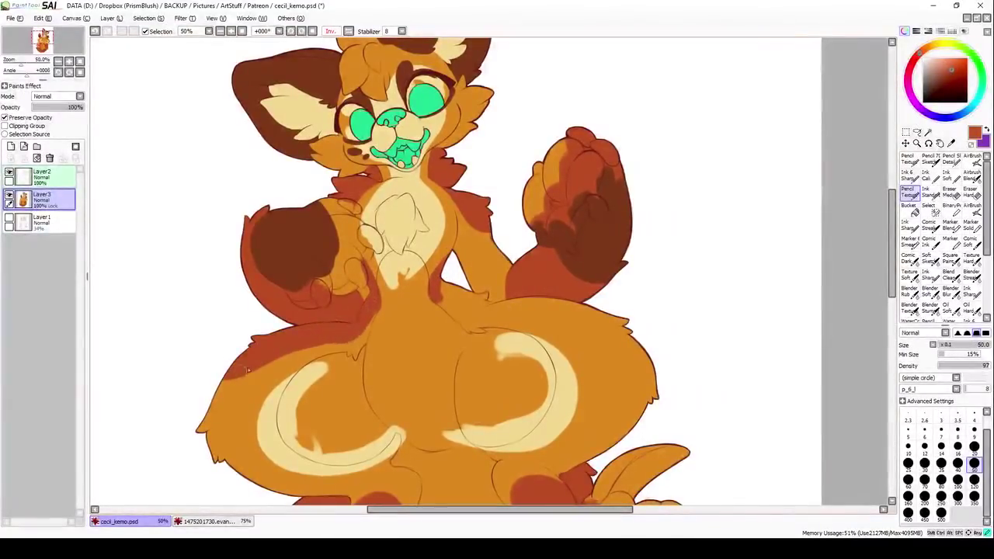
mouse_move(479, 309)
left_mouse_down()
mouse_move(610, 314)
mouse_move(566, 307)
left_mouse_up()
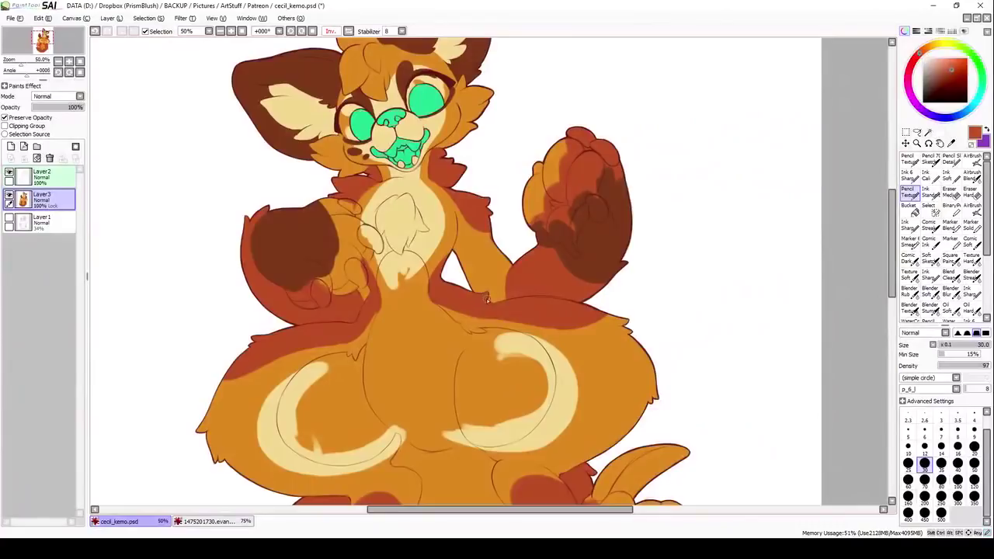
Paint the chest paw, lower paw and raised hand cream
left_click(376, 316, "alt")
left_click(372, 208, "alt")
mouse_move(340, 273)
left_mouse_down()
mouse_move(354, 245)
mouse_move(320, 207)
left_mouse_up()
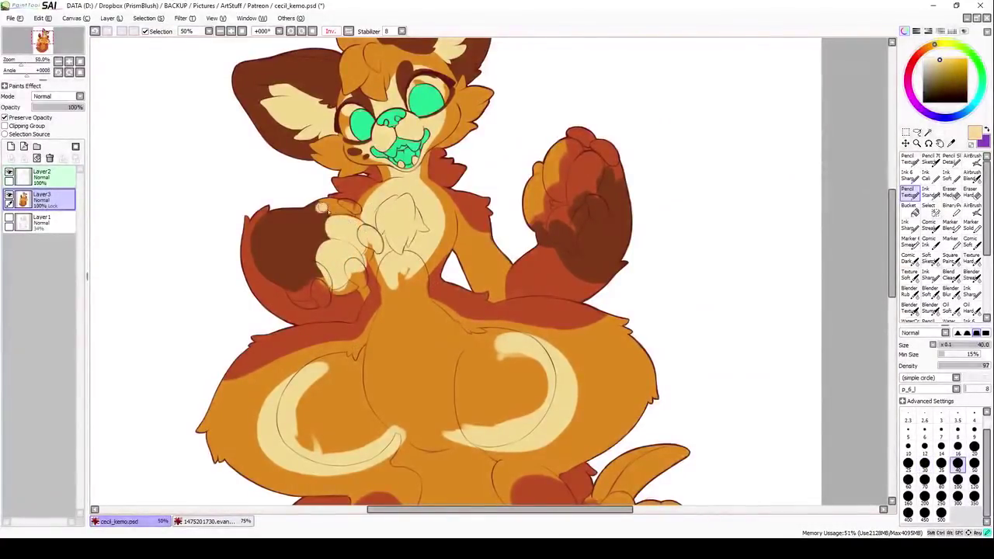
left_click_drag(289, 267, 326, 295)
left_click(567, 194, "alt")
mouse_move(594, 148)
left_mouse_down()
mouse_move(555, 205)
mouse_move(592, 225)
mouse_move(591, 268)
left_mouse_up()
left_click(372, 217, "alt")
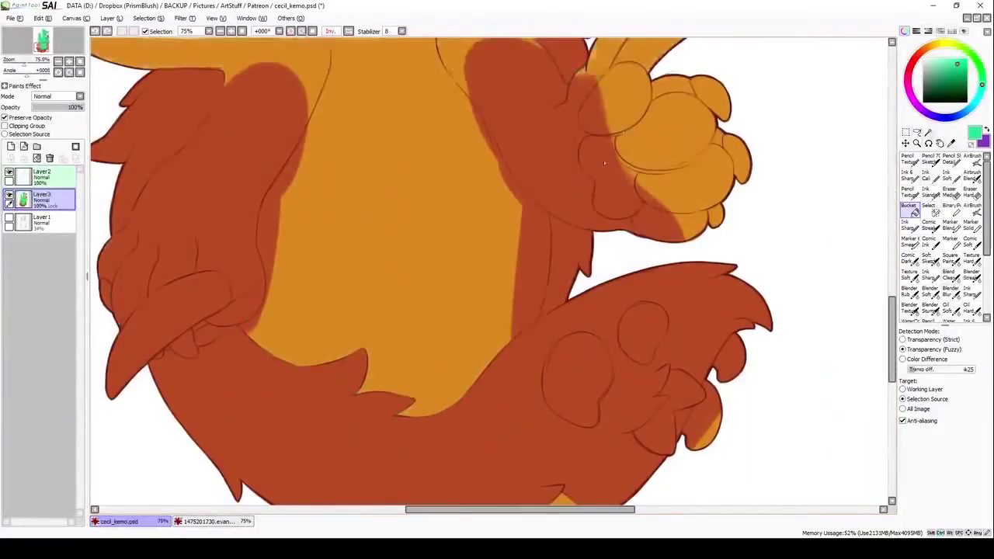
Fill the raised hand's fingers mint green and paint green along the chest and belly edges
left_click(603, 160)
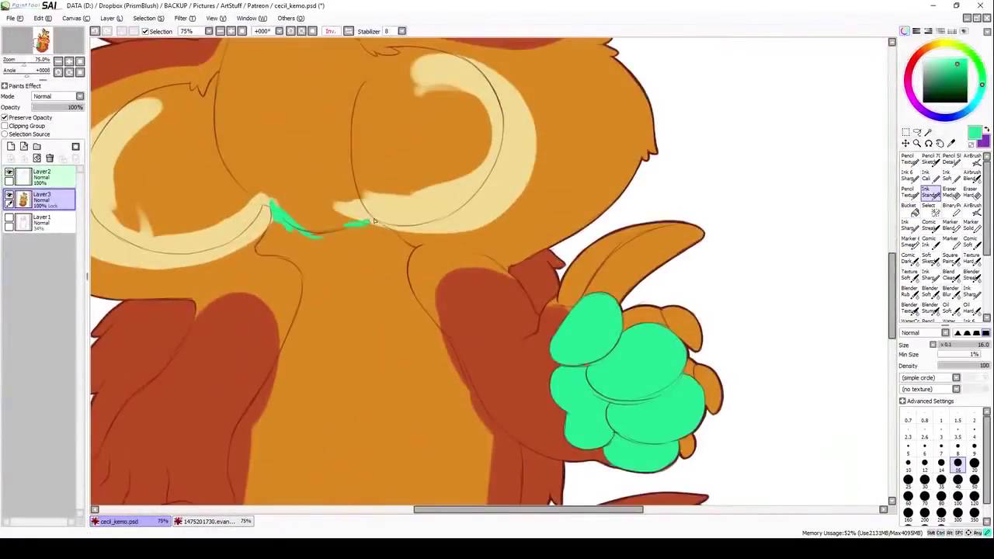
left_click_drag(434, 318, 466, 399)
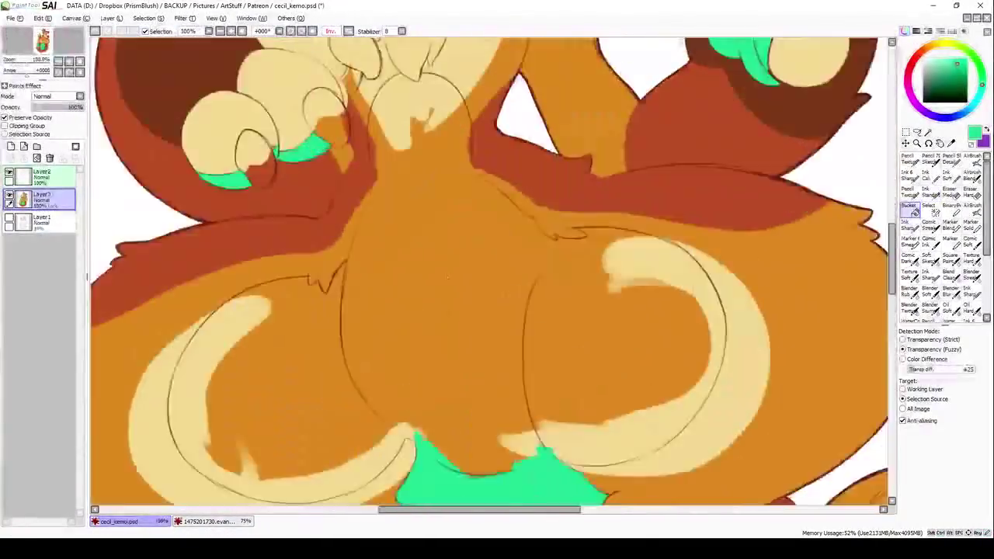
mouse_move(378, 165)
left_mouse_down()
mouse_move(368, 108)
mouse_move(327, 320)
left_mouse_up()
mouse_move(515, 202)
left_mouse_down()
mouse_move(592, 370)
mouse_move(761, 299)
left_mouse_up()
scroll(761, 299, "down", 2)
left_click_drag(543, 155, 543, 389)
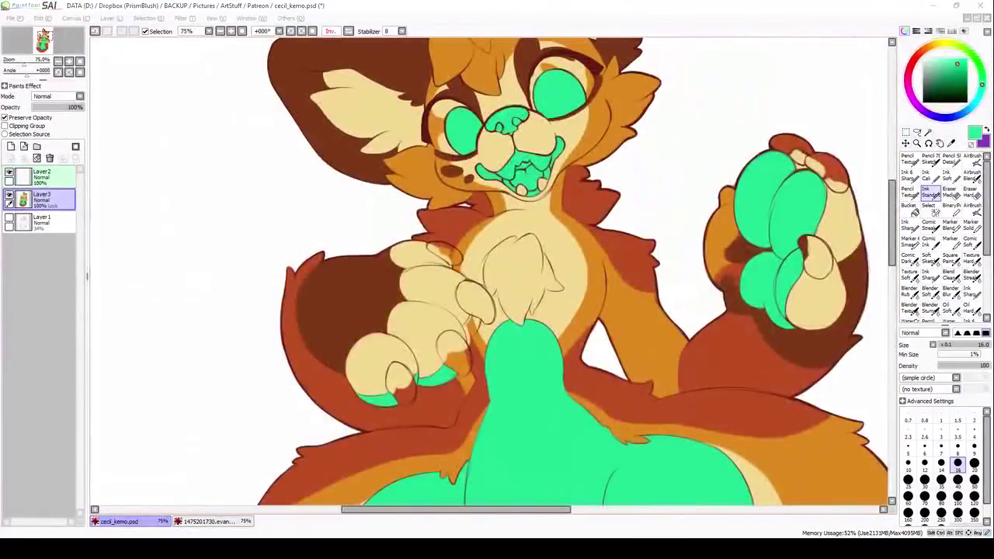
Fill six claws dark grey and touch up the right hand
left_click(788, 147)
left_click(830, 175)
left_click(446, 252)
left_click(473, 299)
left_click(450, 354)
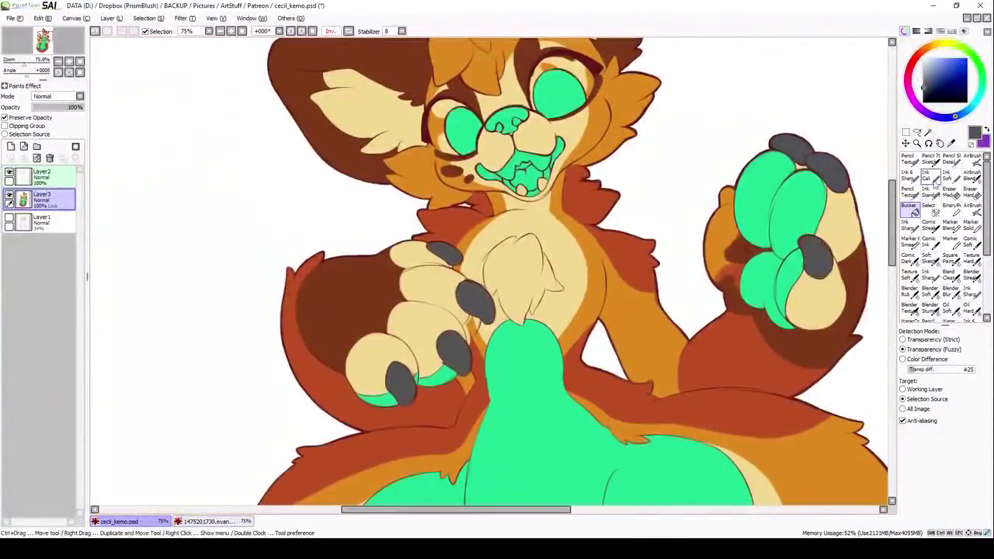
left_click(815, 257)
scroll(720, 213, "up", 3)
left_click_drag(691, 302, 722, 140)
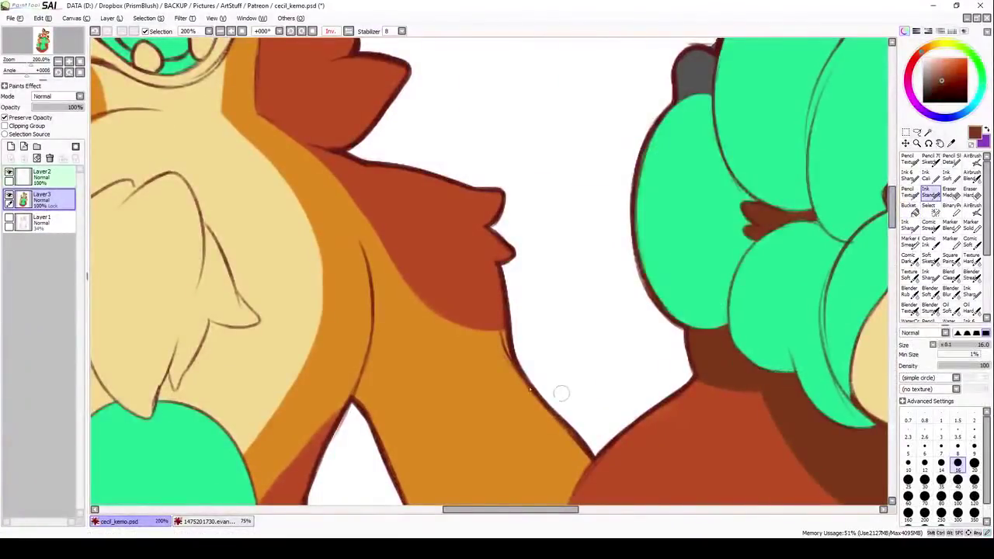
Add white highlights to the eyes and teeth
left_click(455, 301, "alt")
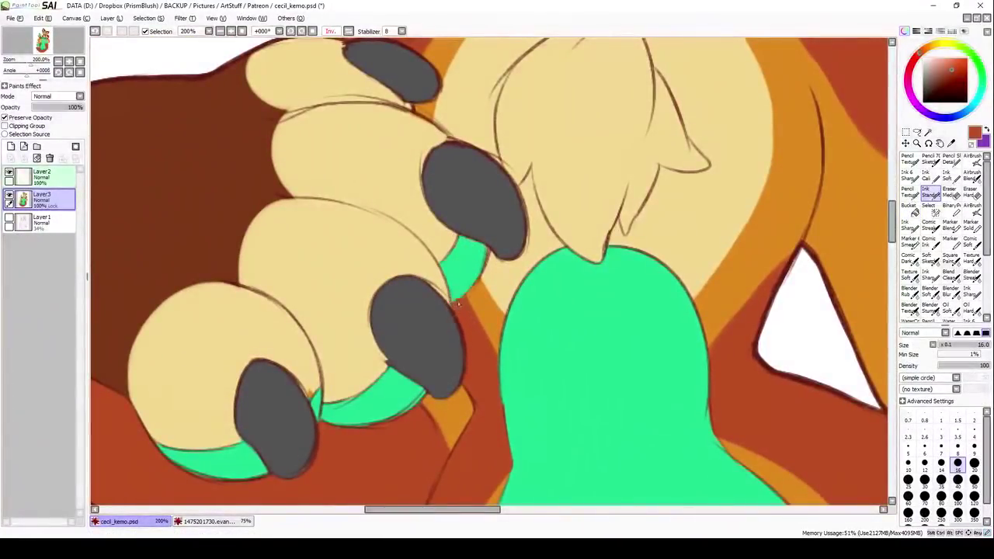
scroll(436, 157, "down", 5)
scroll(442, 187, "up", 5)
left_click_drag(693, 128, 699, 183)
left_click_drag(270, 254, 287, 309)
scroll(372, 315, "down", 2)
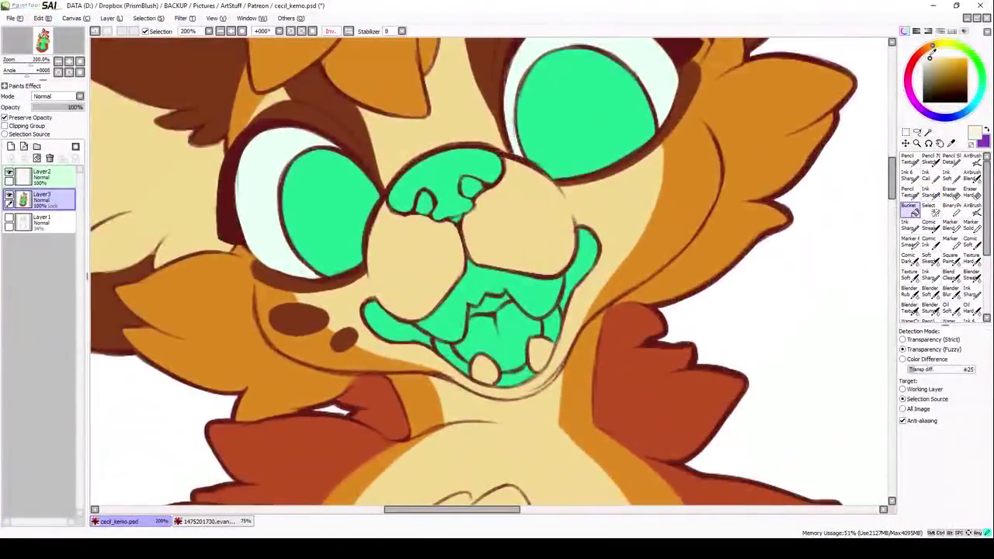
left_click_drag(498, 297, 543, 307)
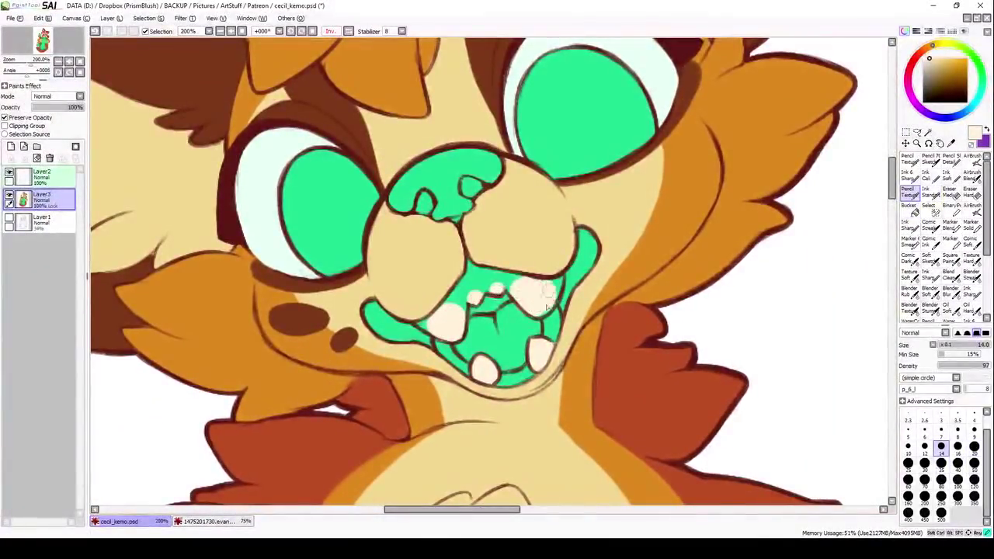
Build a dark brown shading block on the left arm with a size-50 brush
scroll(543, 306, "down", 4)
scroll(621, 397, "down", 1)
scroll(620, 397, "up", 3)
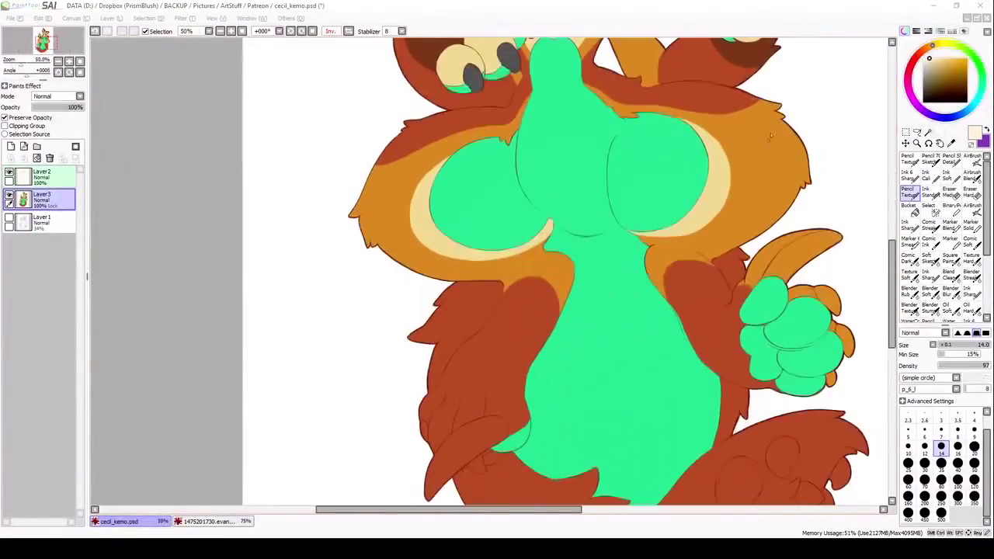
left_click_drag(411, 341, 450, 319)
left_click_drag(438, 365, 466, 310)
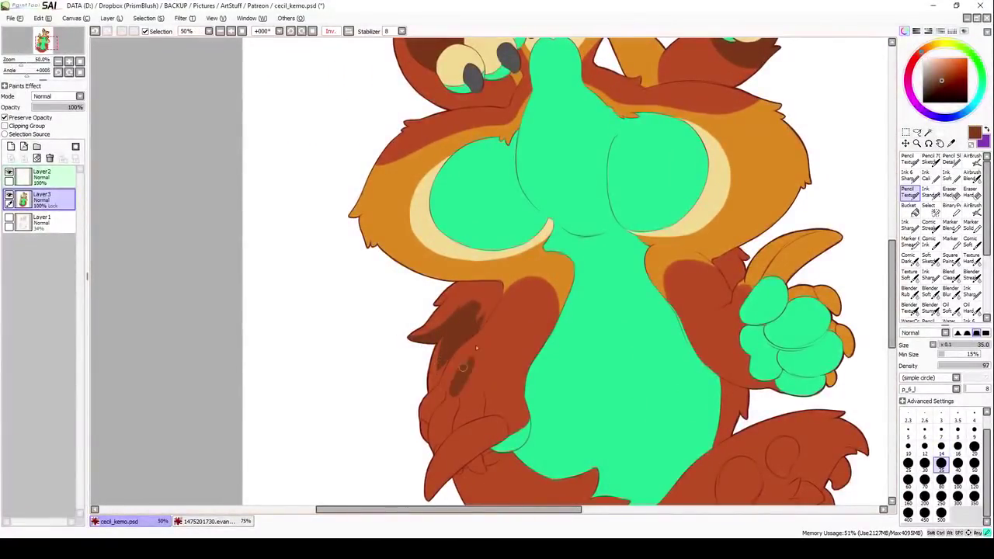
left_click_drag(475, 348, 466, 392)
key("bracketright")
left_click_drag(446, 357, 485, 408)
left_click_drag(489, 345, 513, 407)
left_click_drag(423, 295, 490, 330)
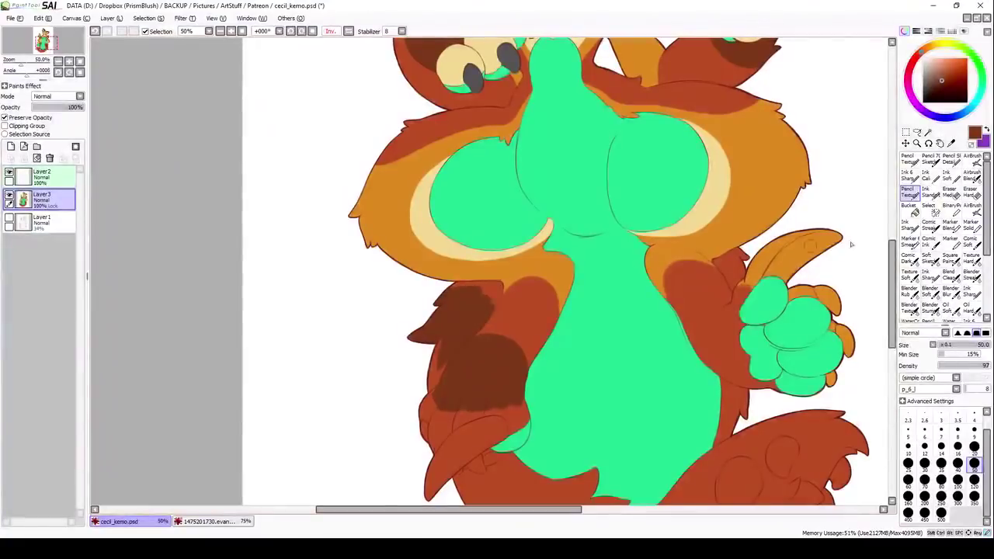
Shade the torso's right side and fill the right arm feather dark brown
left_click_drag(672, 296, 707, 361)
left_click_drag(653, 276, 733, 381)
left_click_drag(711, 311, 741, 385)
left_click(908, 208)
left_click(800, 249)
key("n")
Extend the dark brown shading down the right torso with the textured pencil
scroll(613, 225, "down", 2)
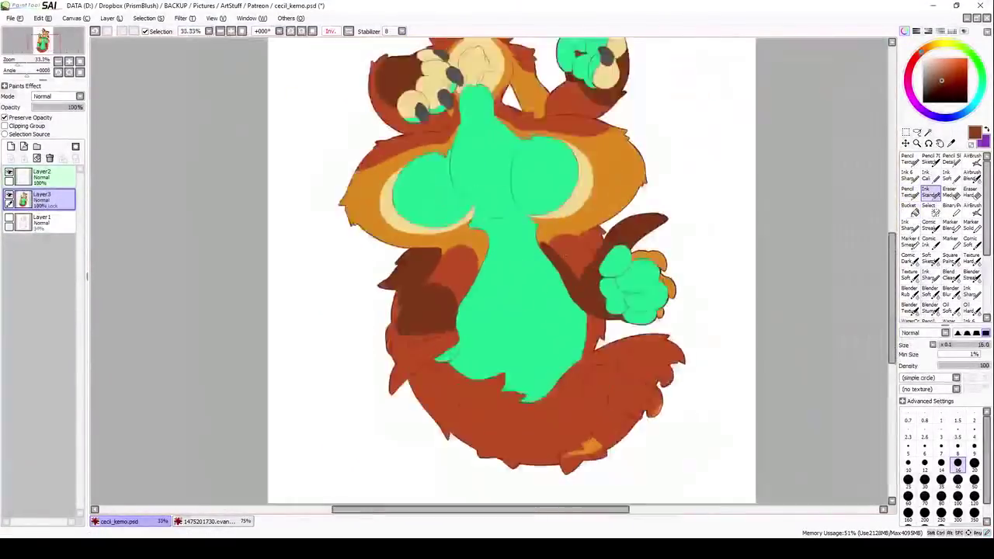
scroll(614, 225, "up", 3)
left_click(909, 192)
left_click_drag(560, 257, 608, 351)
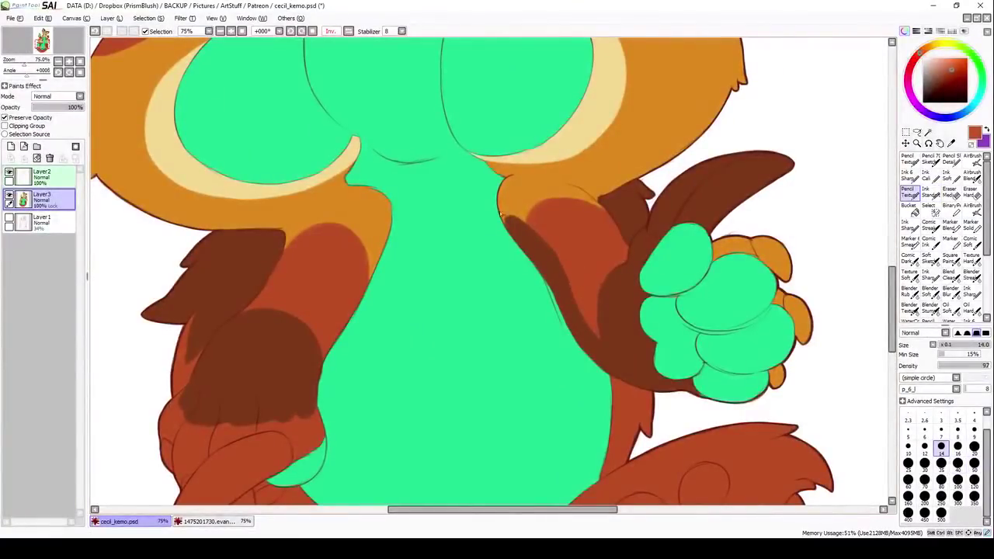
Paint light cream over the left hand's knuckles
left_click(559, 280, "alt")
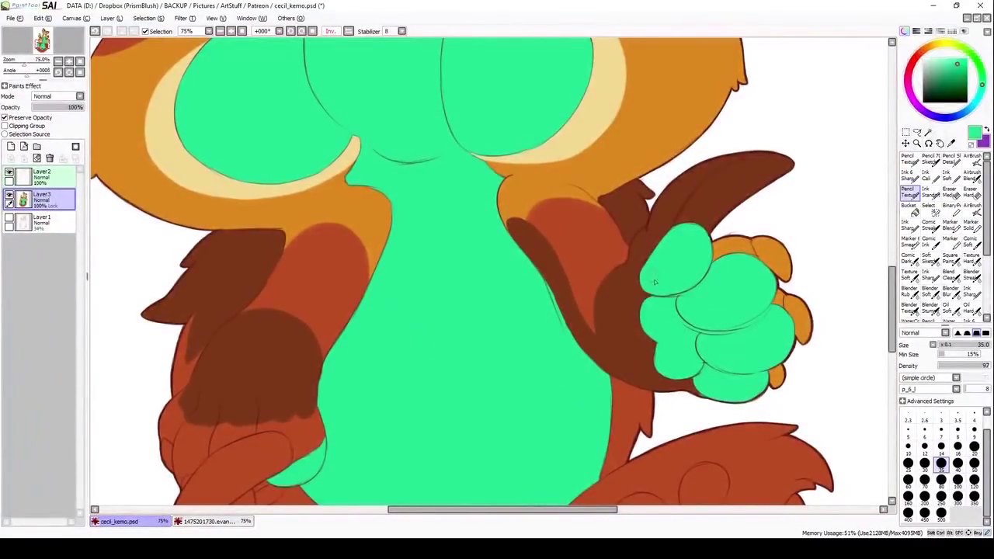
left_click_drag(162, 380, 221, 342)
scroll(283, 258, "down", 3)
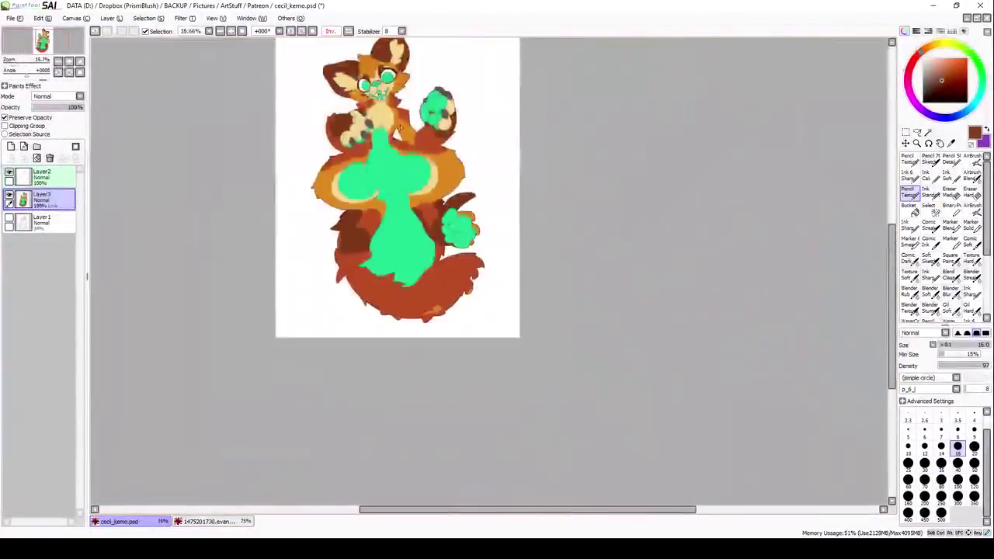
scroll(466, 232, "up", 2)
left_click(488, 166, "alt")
scroll(375, 336, "up", 2)
mouse_move(337, 327)
left_mouse_down()
mouse_move(364, 341)
mouse_move(432, 317)
mouse_move(497, 311)
mouse_move(516, 288)
left_mouse_up()
Switch to a smaller solid ink brush and sample cream from the fist
key("bracketleft")
key("bracketleft")
key("bracketleft")
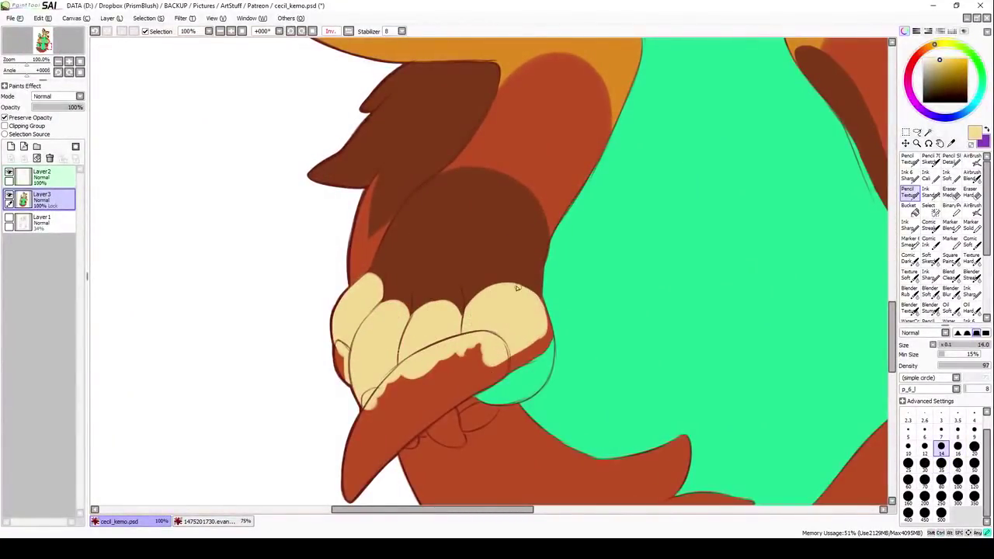
key("b")
left_click(501, 403, "alt")
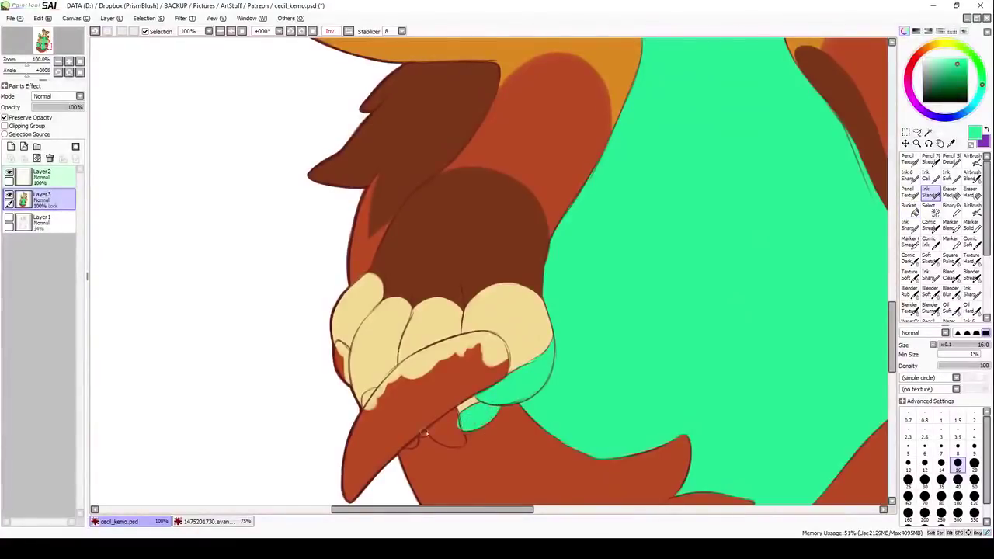
scroll(425, 433, "down", 3)
scroll(466, 326, "up", 3)
left_click(363, 261, "alt")
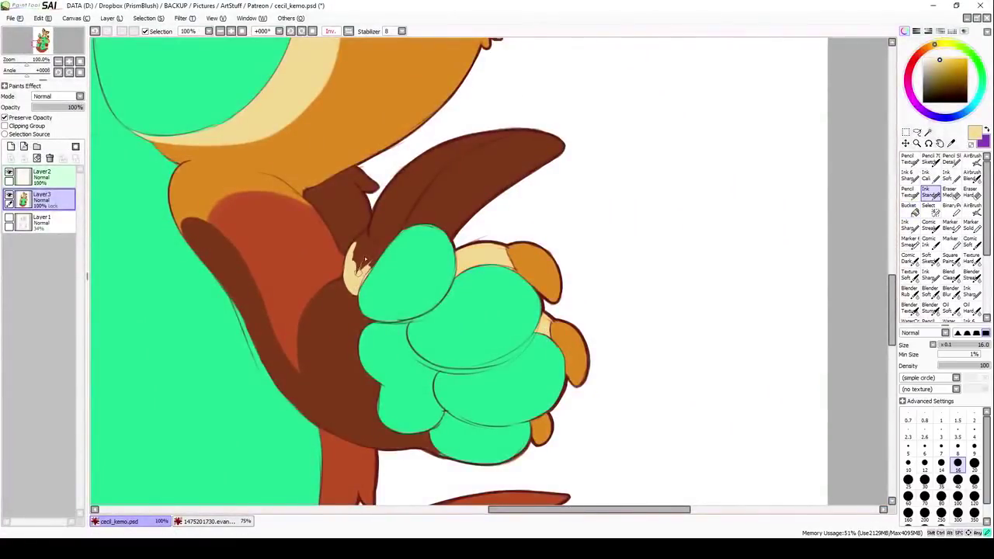
scroll(364, 261, "down", 3)
scroll(417, 455, "up", 4)
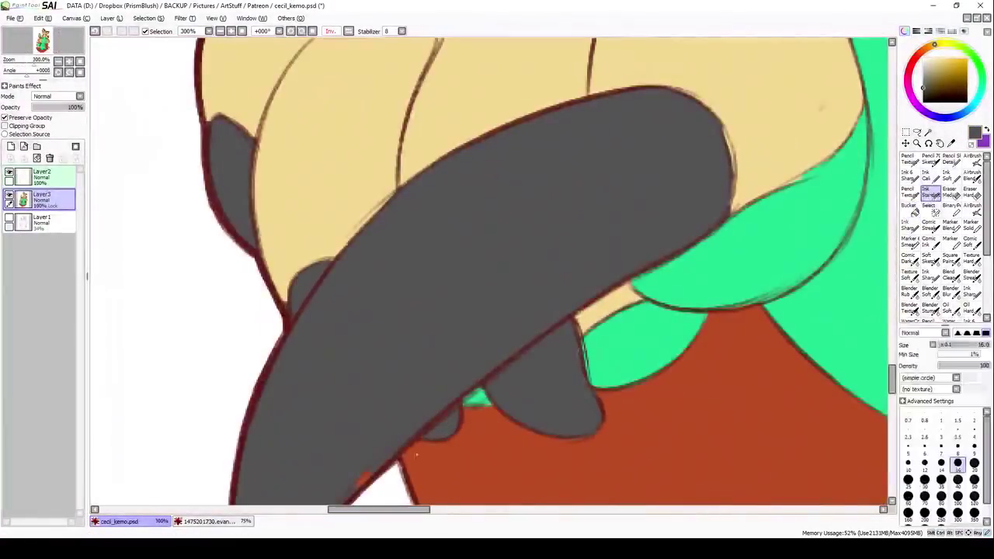
scroll(416, 455, "down", 4)
scroll(496, 272, "up", 2)
Fill the five tail paw pads with cream
left_click(908, 208)
left_click(660, 219)
left_click(718, 301)
left_click(558, 422)
left_click(687, 298)
scroll(637, 233, "up", 3)
left_click(621, 272)
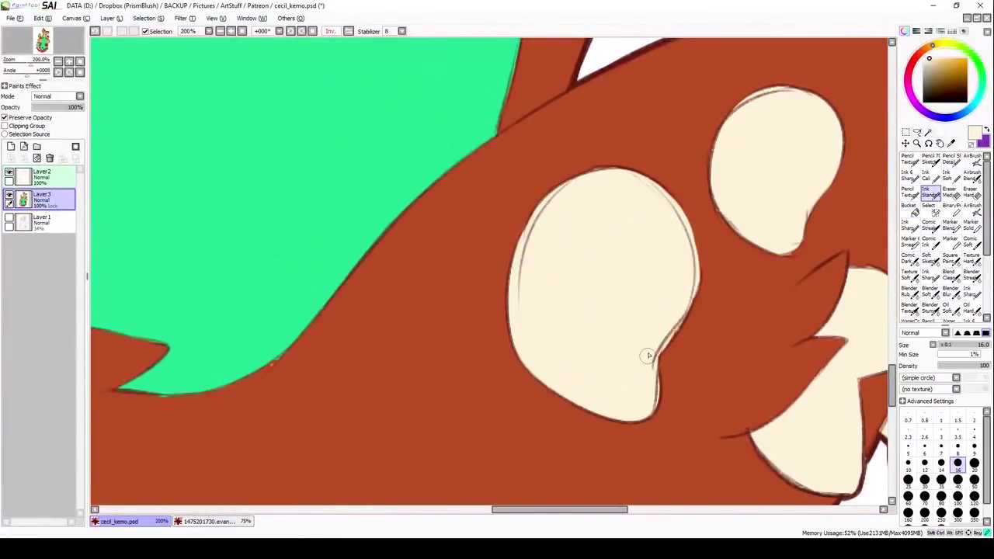
Fill the small claw and the brown claw grey
scroll(648, 356, "down", 4)
scroll(497, 272, "up", 4)
left_click(320, 295)
left_click(435, 218)
Add a new layer filled grey-green as the background
scroll(435, 233, "down", 6)
left_click(11, 145)
left_click(194, 272)
On Layer 4, paint a small dark brown patch on the chest with the textured pencil
left_click(42, 177)
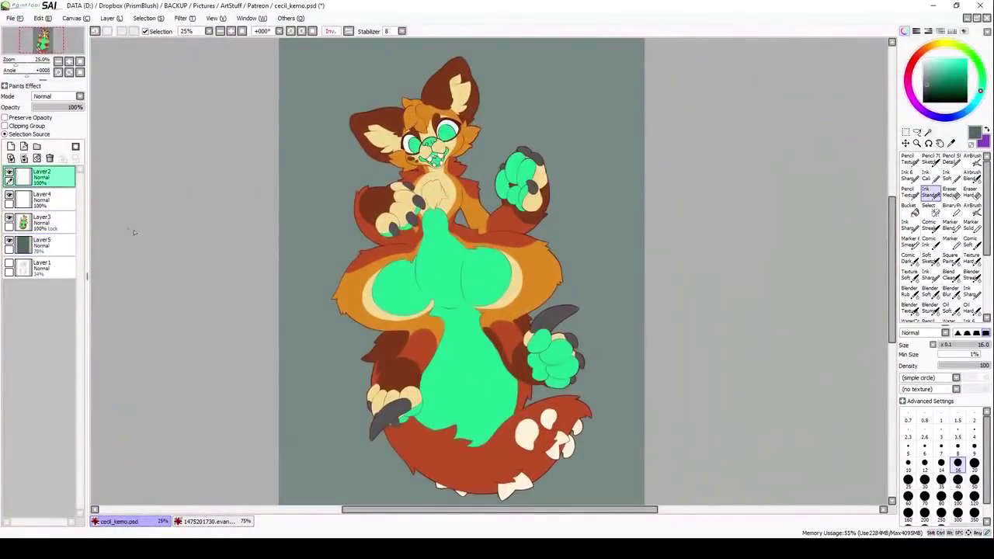
left_click(42, 199)
scroll(497, 272, "up", 4)
scroll(497, 272, "down", 1)
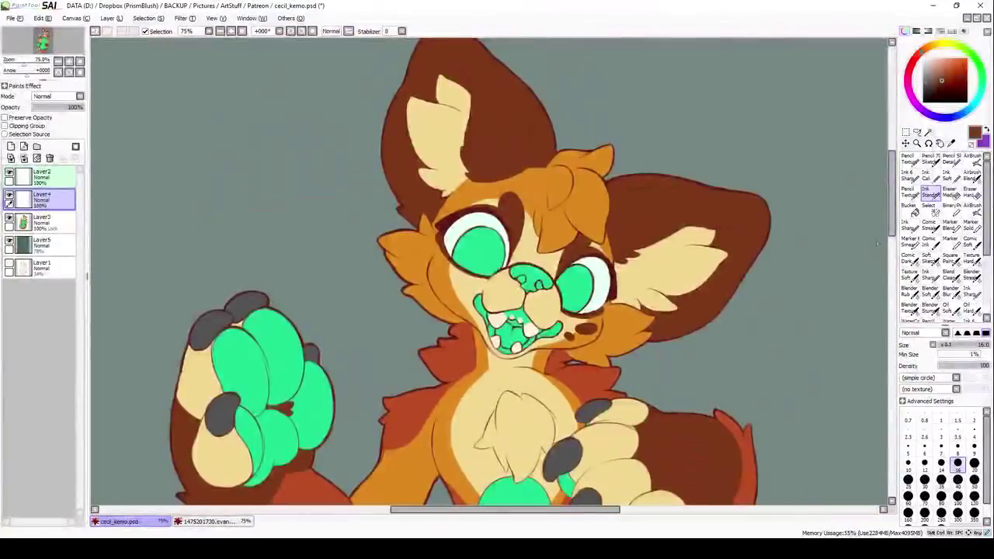
scroll(489, 272, "down", 3)
left_click(910, 191)
left_click_drag(404, 318, 419, 333)
left_click_drag(406, 287, 410, 283)
Paint a brown bone-shaped marking below the mouth and dark brown spots on the right shoulder
scroll(525, 254, "up", 3)
mouse_move(457, 233)
left_mouse_down()
mouse_move(463, 247)
mouse_move(541, 244)
left_mouse_up()
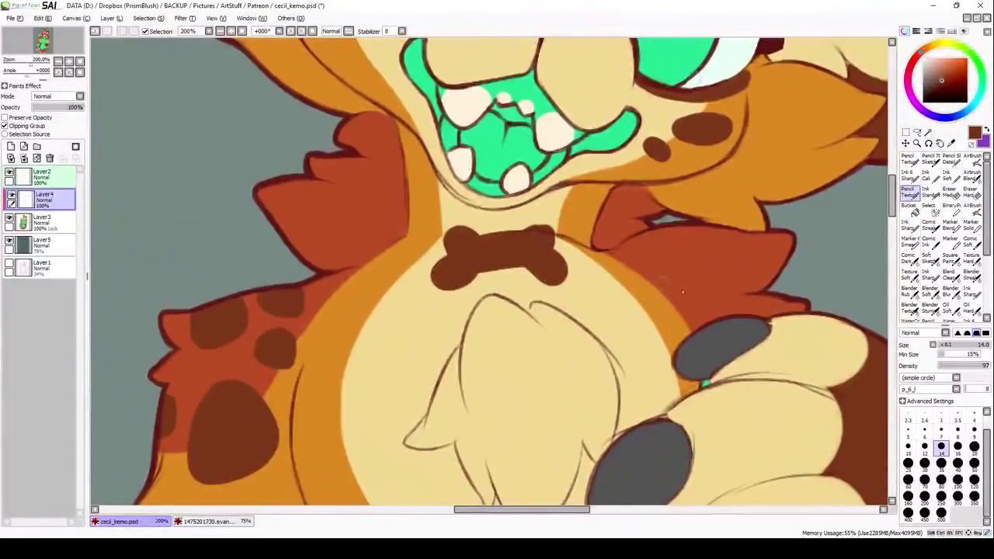
left_click_drag(675, 284, 683, 314)
left_click_drag(699, 233, 745, 256)
scroll(631, 250, "down", 4)
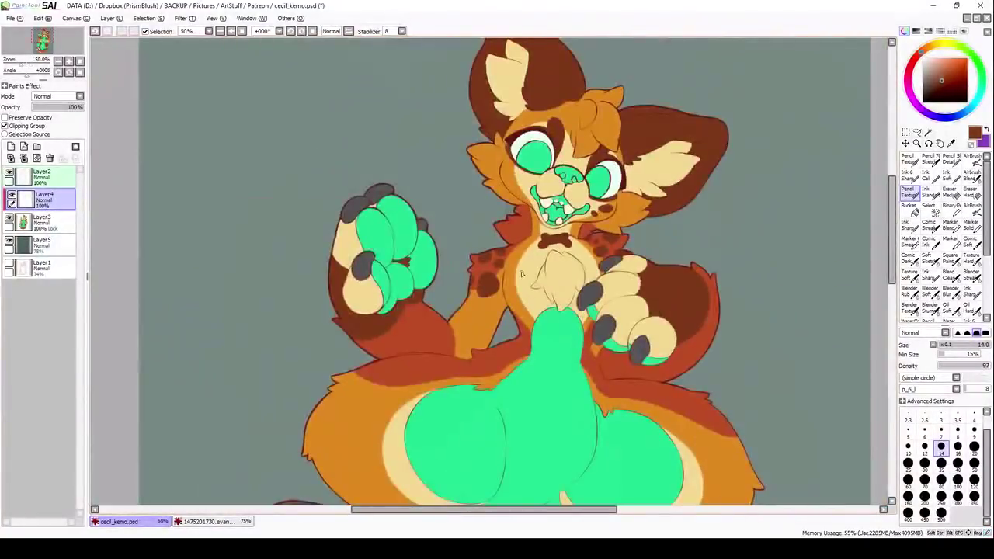
scroll(479, 346, "up", 3)
Add dark brown spots on the hip and along the red arm
left_click_drag(395, 342, 427, 330)
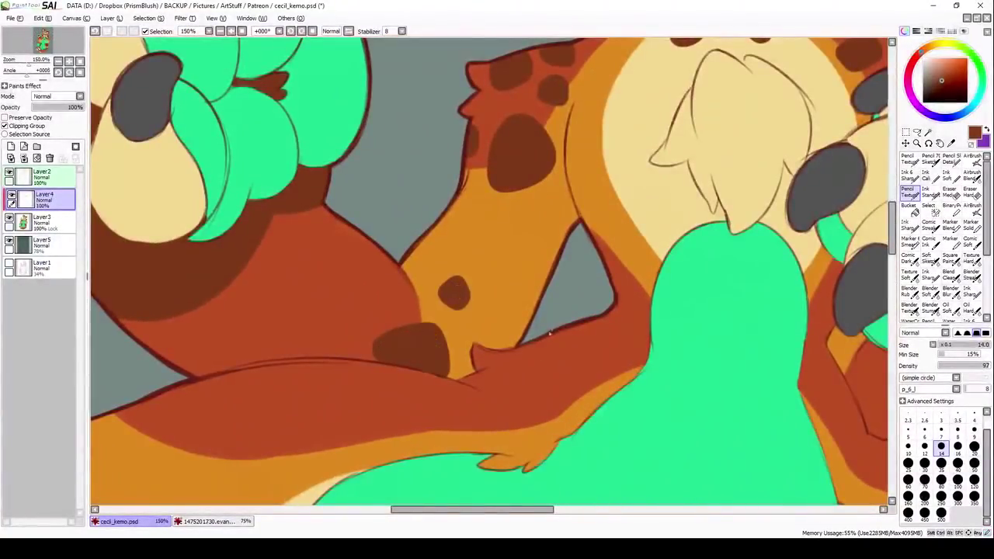
left_click_drag(549, 334, 576, 379)
left_click_drag(618, 293, 627, 306)
left_click_drag(623, 329, 627, 353)
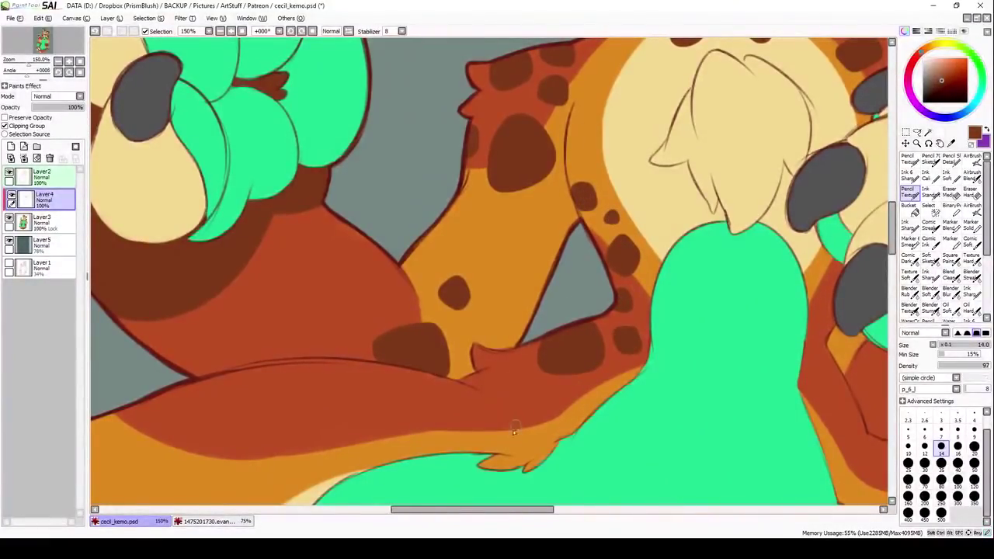
left_click_drag(514, 427, 517, 427)
scroll(566, 397, "down", 5)
scroll(377, 341, "up", 3)
Dab more dark brown spots on the orange fur and beside the claw with a size-14 brush
mouse_move(392, 315)
left_mouse_down()
mouse_move(378, 341)
mouse_move(418, 320)
left_mouse_up()
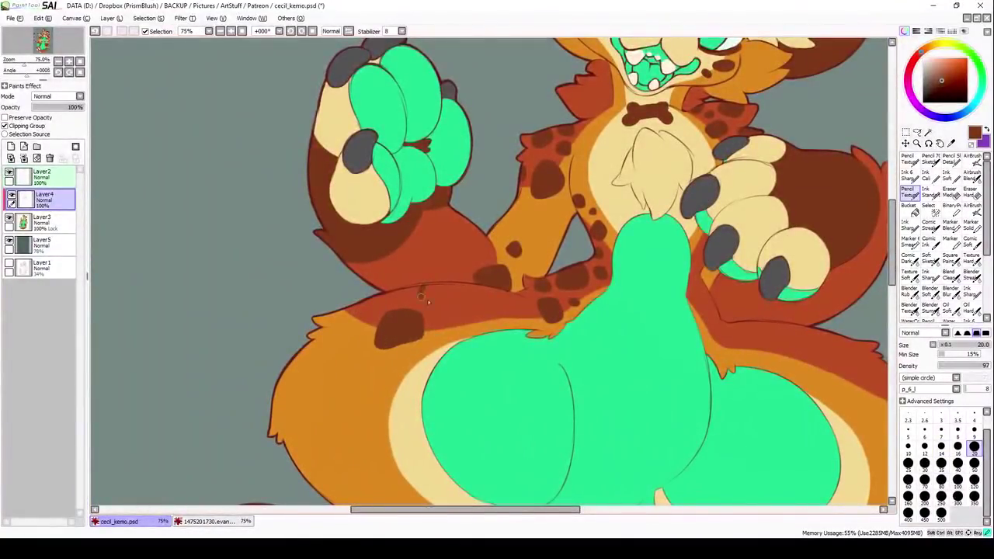
left_click(482, 303)
key("bracketleft")
key("bracketleft")
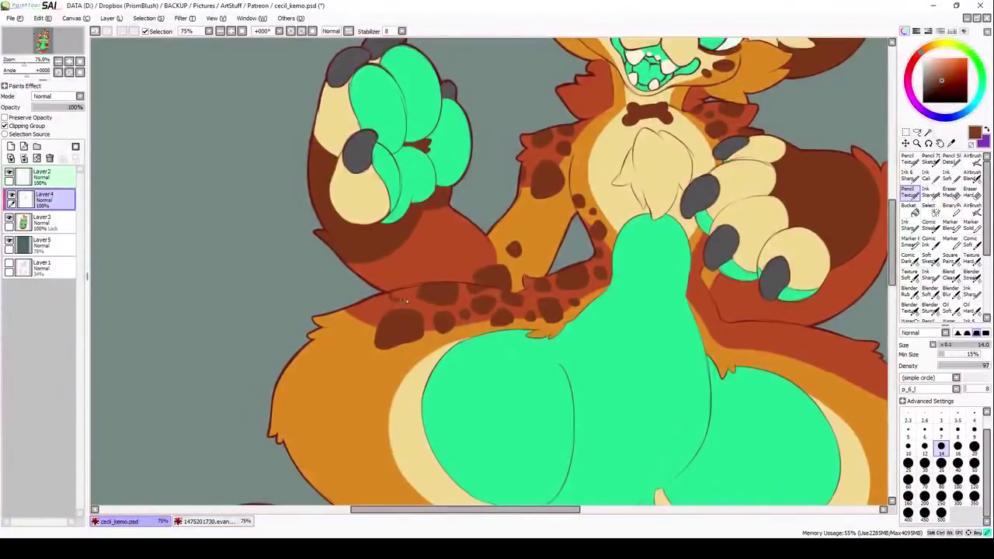
scroll(601, 416, "right", 5)
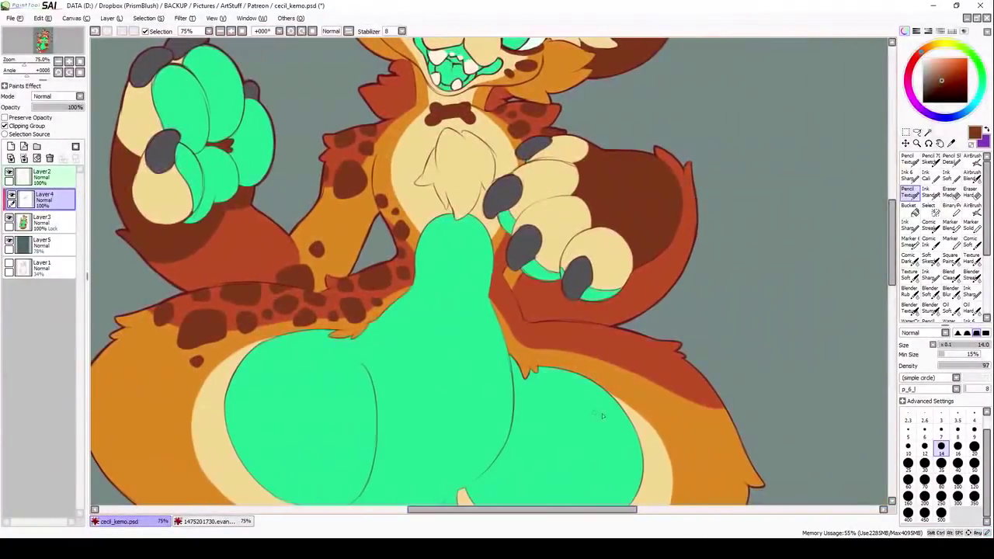
left_click(597, 350)
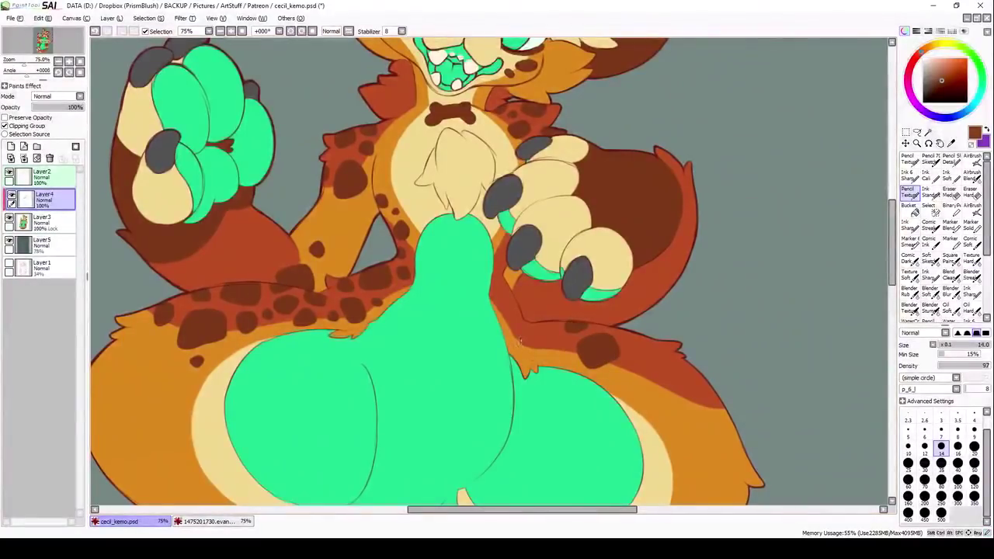
left_click_drag(502, 248, 506, 233)
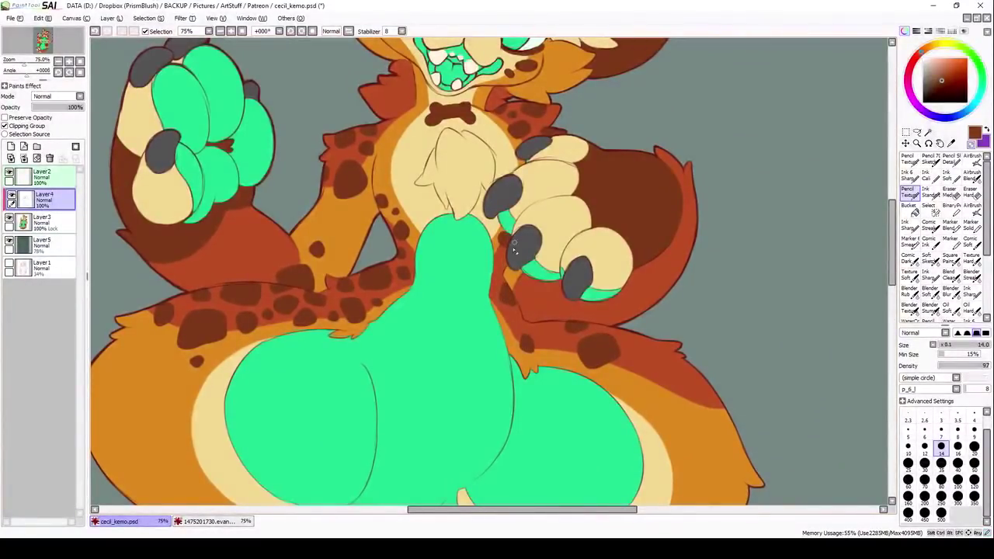
left_click(532, 326)
Add final dark brown patches, including one on the thigh fur
mouse_move(646, 373)
left_mouse_down()
mouse_move(555, 289)
mouse_move(607, 300)
left_mouse_up()
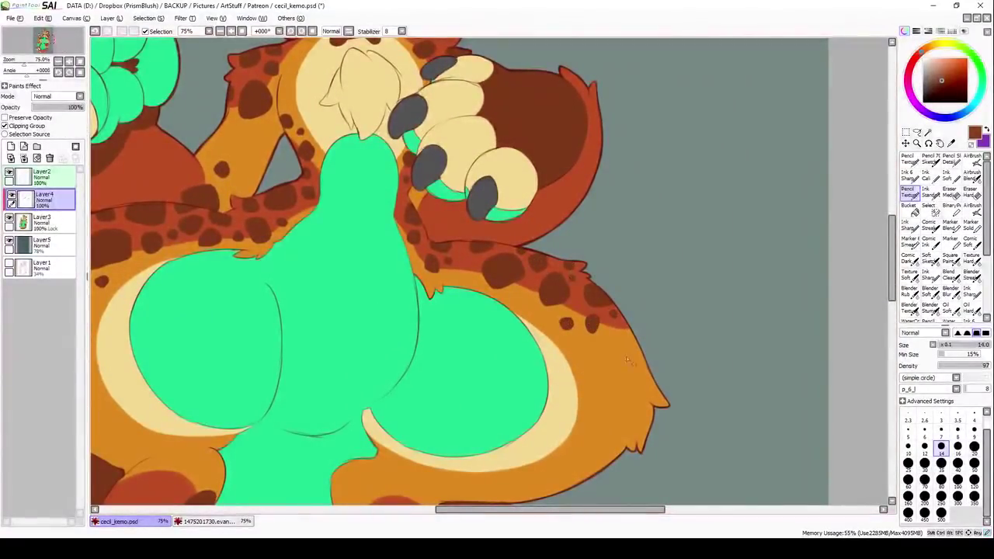
scroll(521, 188, "up", 1)
scroll(522, 189, "up", 1)
scroll(522, 189, "up", 1)
scroll(522, 188, "up", 1)
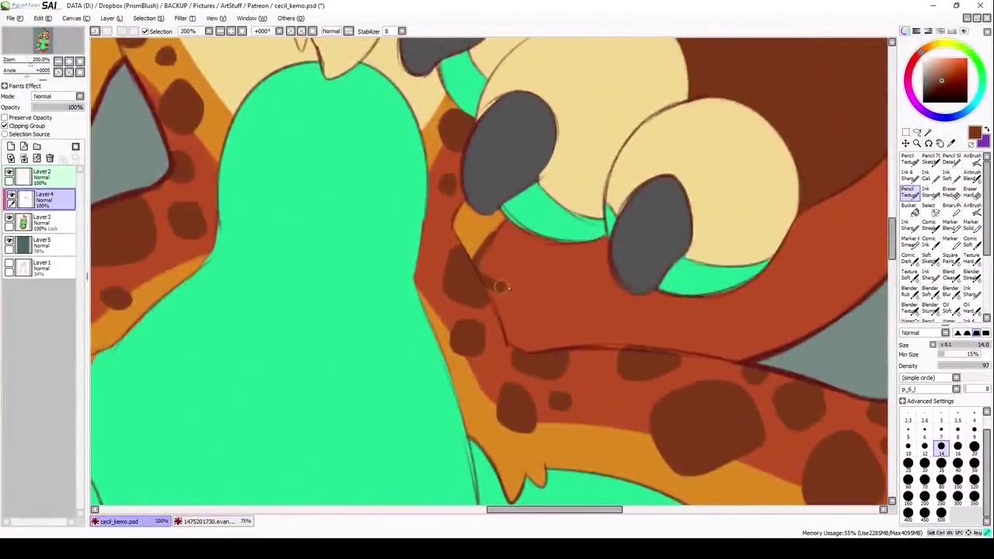
left_click_drag(548, 293, 583, 310)
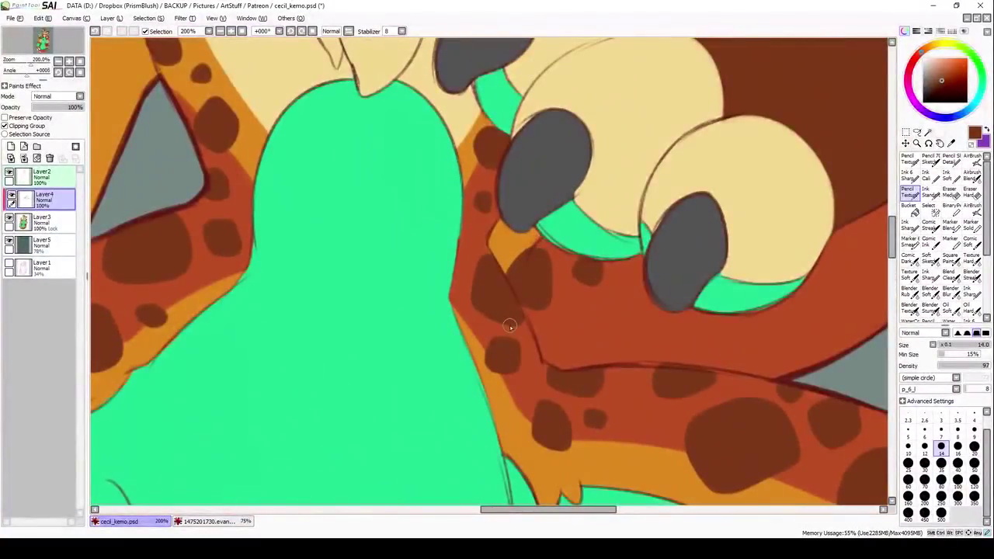
scroll(510, 326, "down", 2)
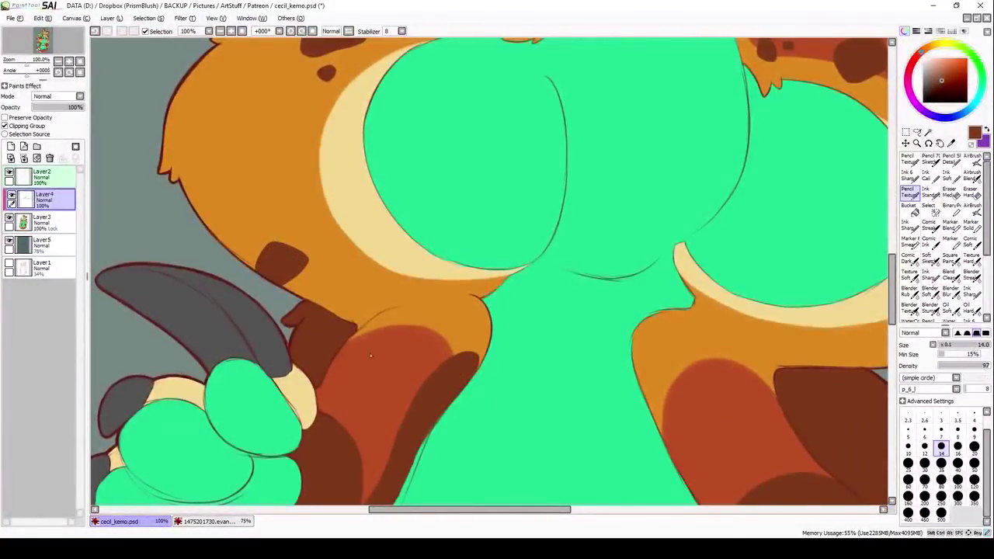
mouse_move(373, 324)
left_mouse_down()
mouse_move(388, 288)
mouse_move(397, 332)
left_mouse_up()
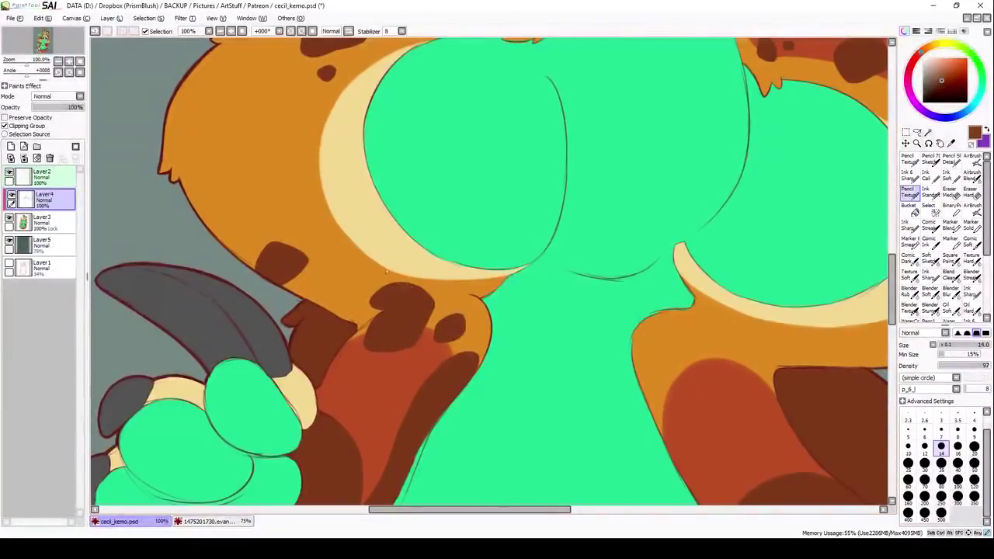
left_click_drag(440, 513, 489, 513)
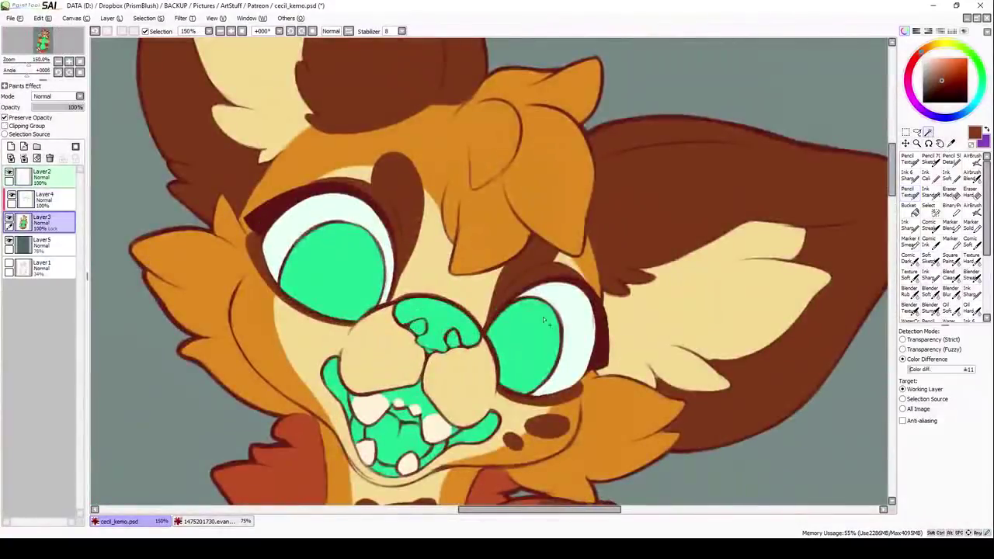
Shift both eye irises' hue toward lime green
left_click(180, 18)
left_click(204, 33)
left_click_drag(824, 138, 810, 138)
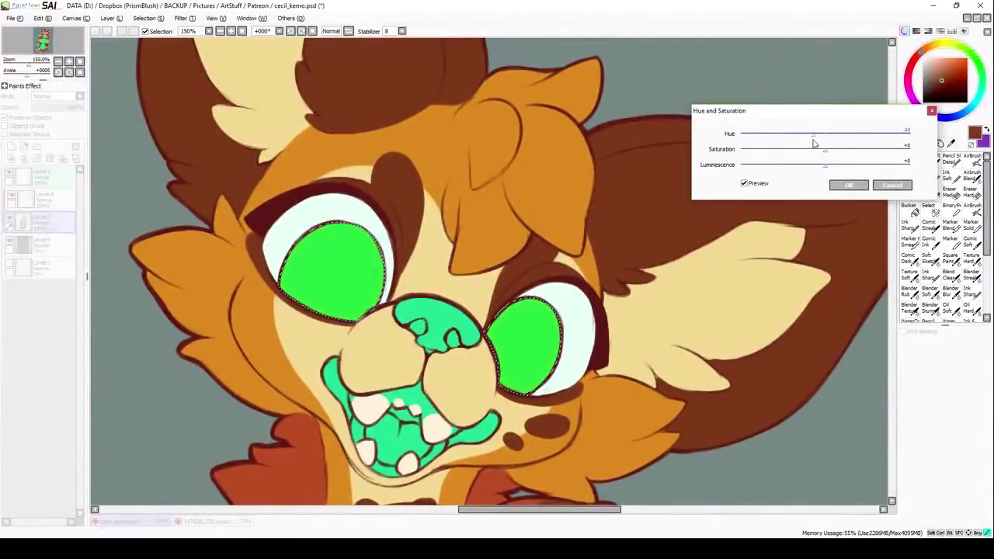
left_click(849, 184)
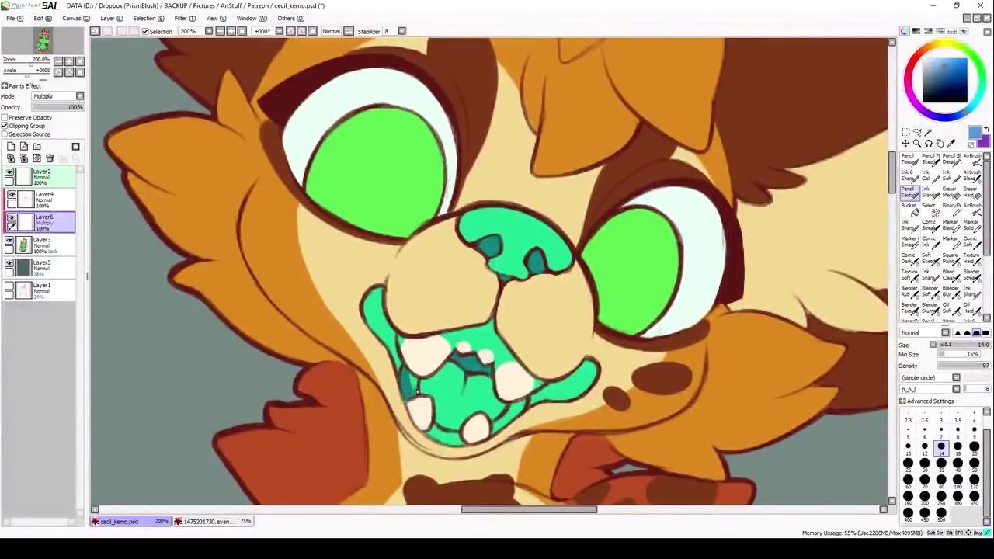
Shade the mouth interior dark teal, both irises darker green, and the upper claw dark grey
left_click_drag(417, 393, 463, 439)
left_click_drag(334, 186, 365, 225)
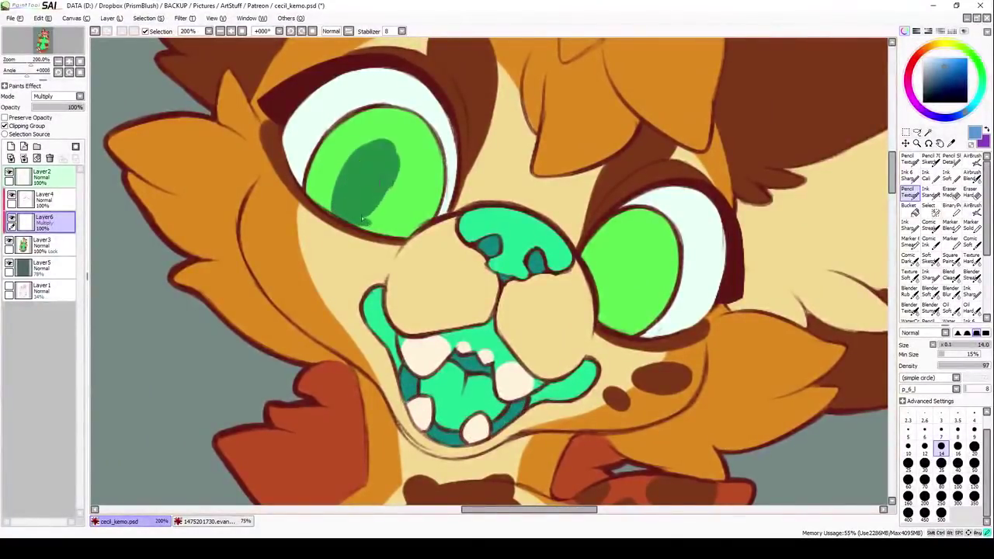
left_click_drag(373, 143, 398, 178)
left_click_drag(592, 269, 621, 307)
left_click_drag(613, 237, 627, 297)
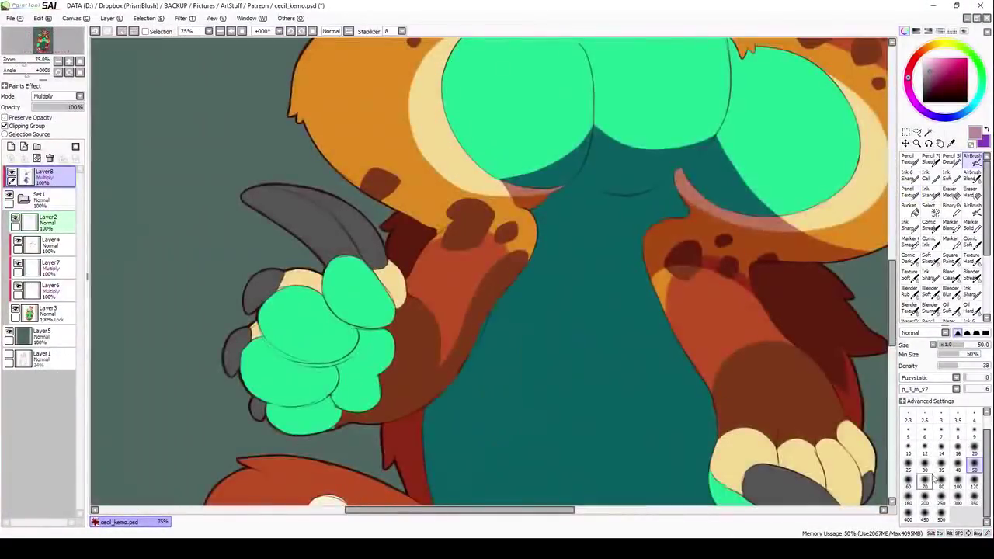
left_click_drag(256, 195, 256, 208)
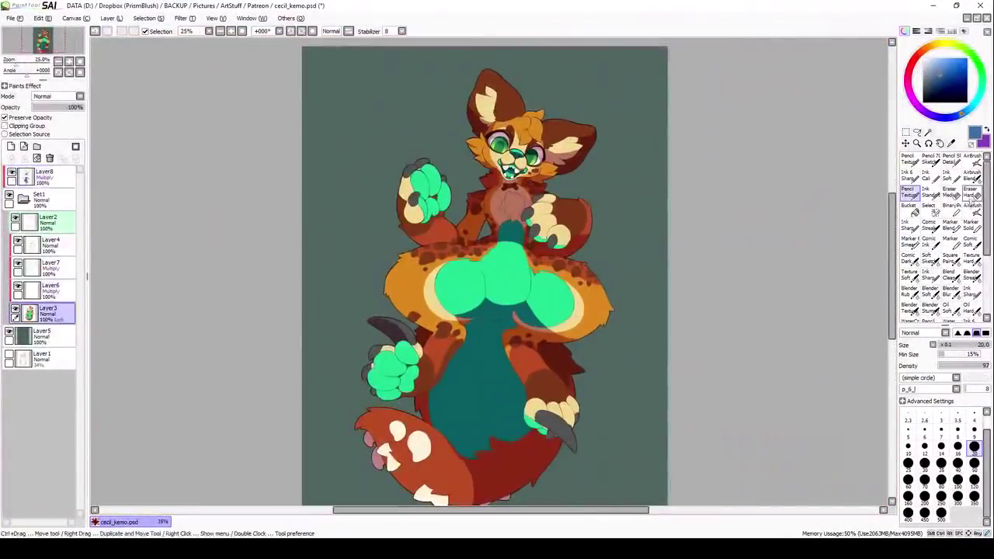
Apply the Hue and Saturation adjustment and set the brush size to 20
left_click(846, 186)
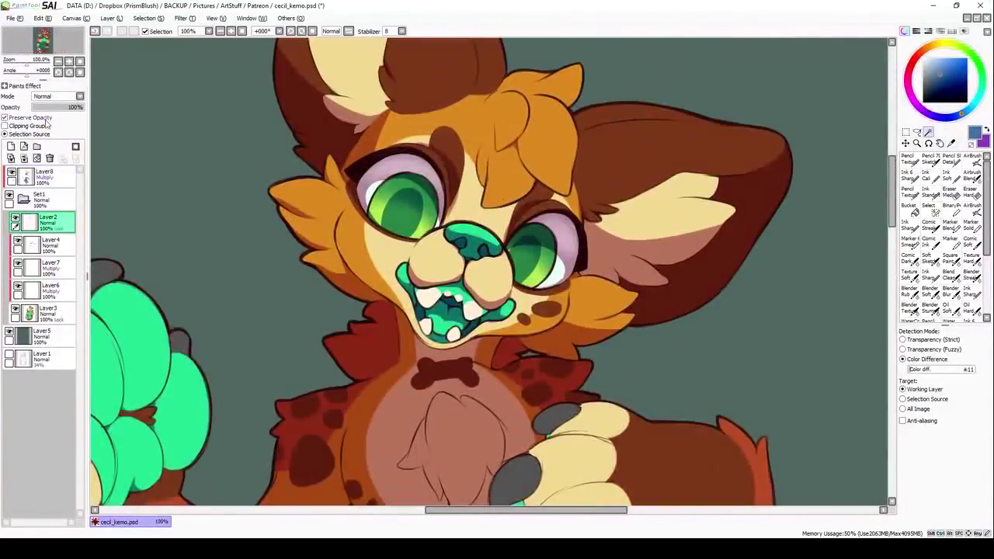
left_click(973, 463)
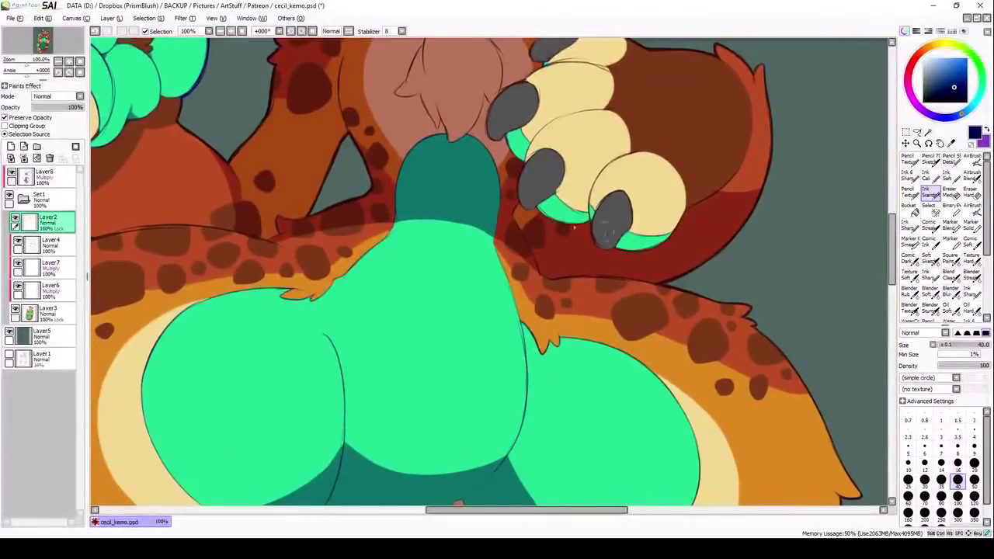
scroll(584, 173, "down", 5)
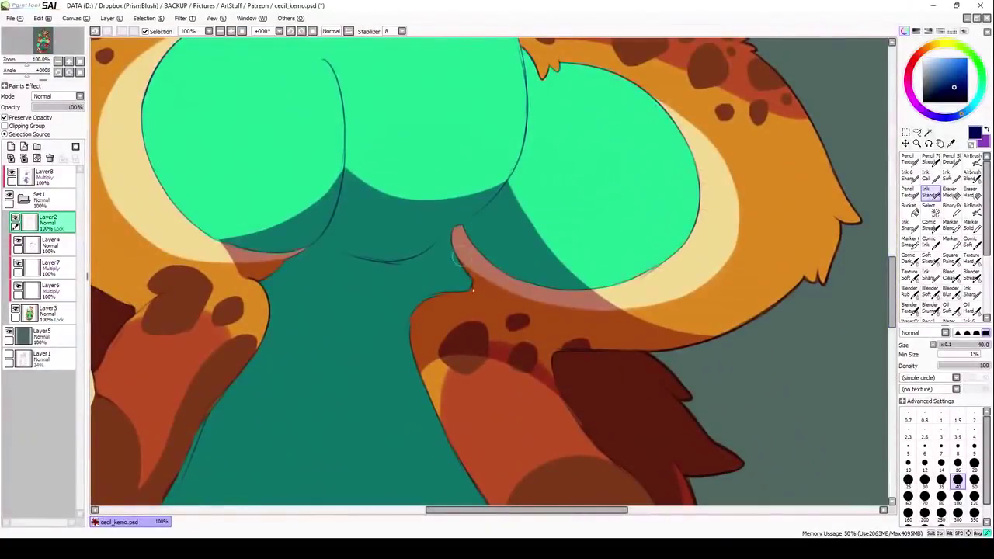
scroll(455, 258, "down", 2)
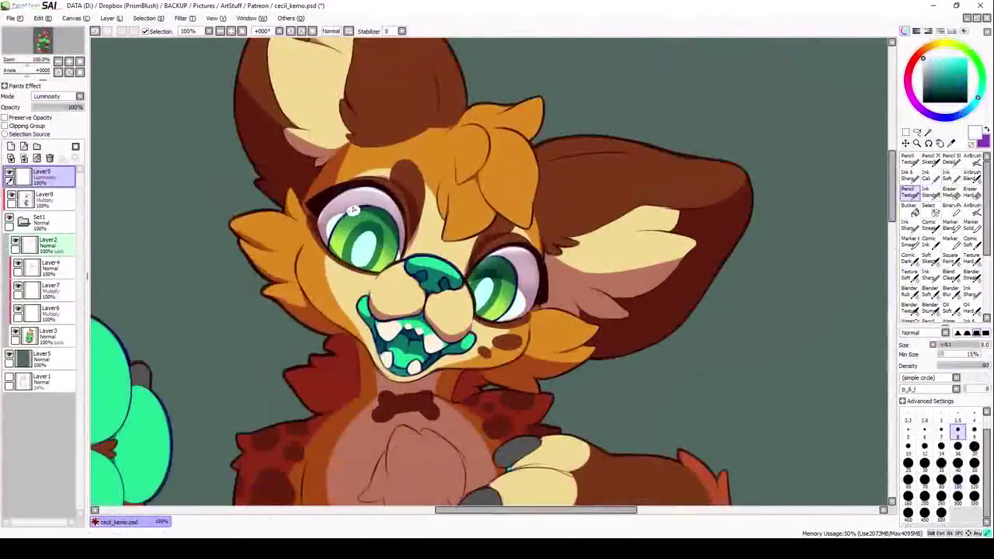
Paint dark multiply shading over the chest, arms, belly, thighs, legs and tail at brush size 16
key("bracketright")
key("bracketright")
key("bracketright")
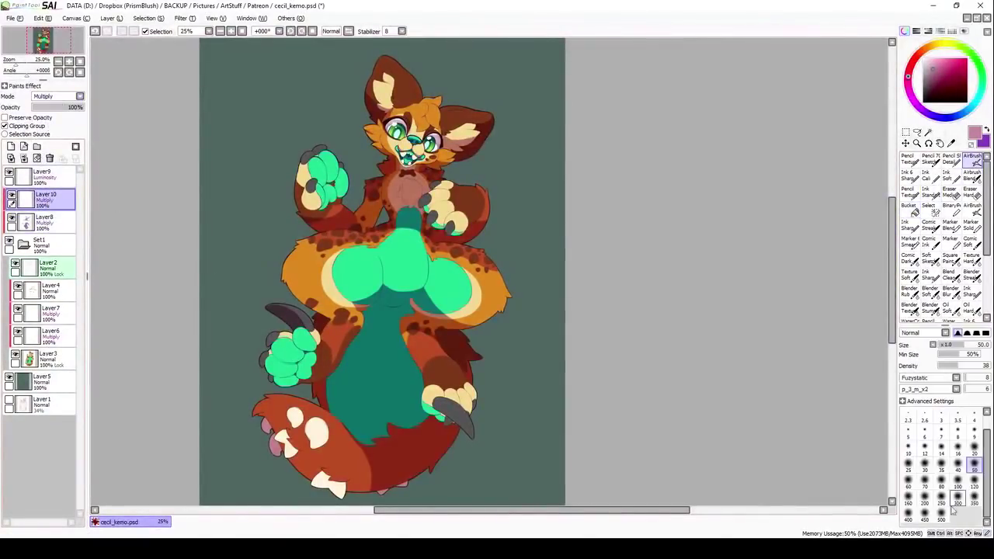
left_click_drag(380, 195, 326, 225)
left_click_drag(388, 179, 505, 233)
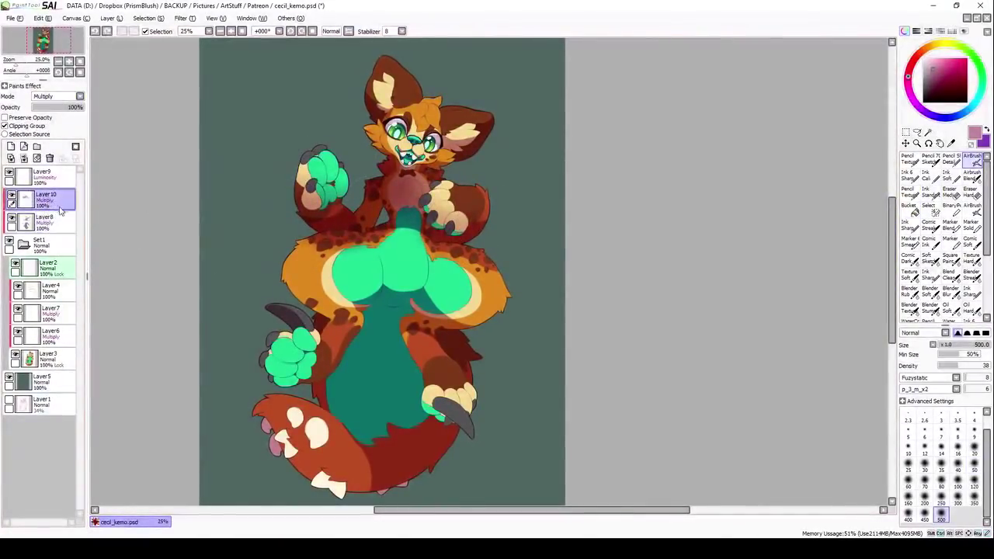
left_click_drag(379, 294, 450, 349)
left_click_drag(350, 342, 412, 420)
left_click_drag(373, 358, 466, 473)
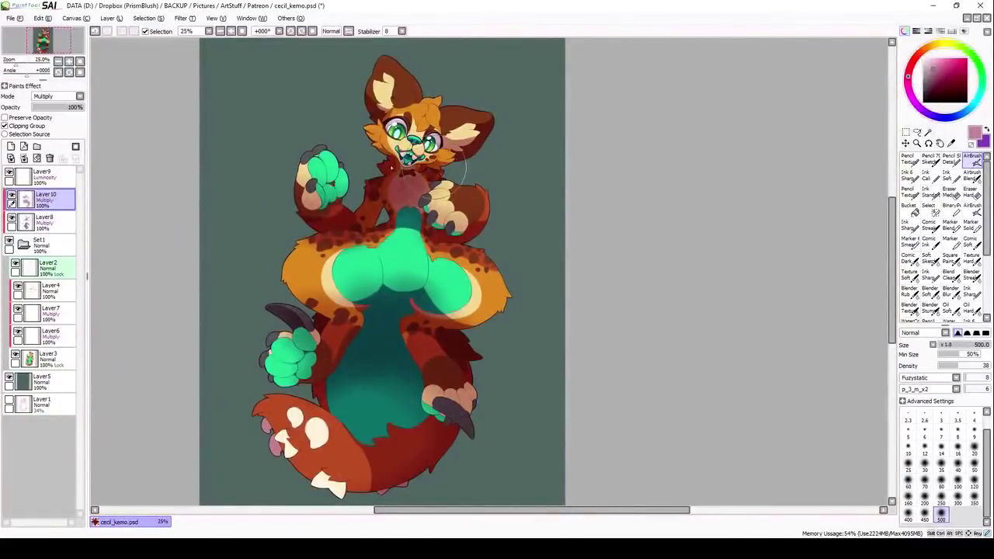
left_click_drag(435, 155, 489, 226)
left_click_drag(317, 220, 388, 233)
left_click_drag(411, 411, 431, 475)
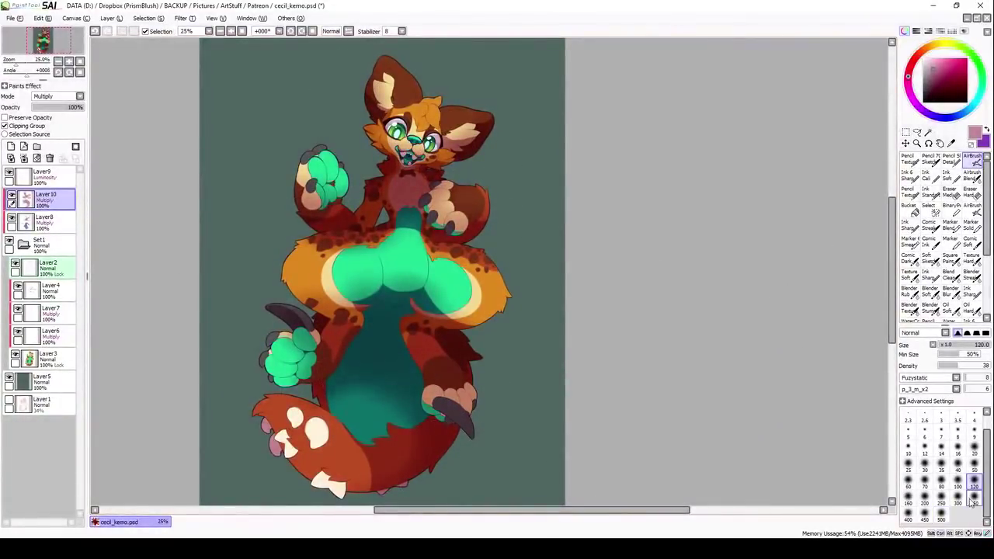
left_click_drag(280, 435, 372, 482)
Soften the shading with blending and eraser brushes, lightening a patch on the arm
left_click(950, 274)
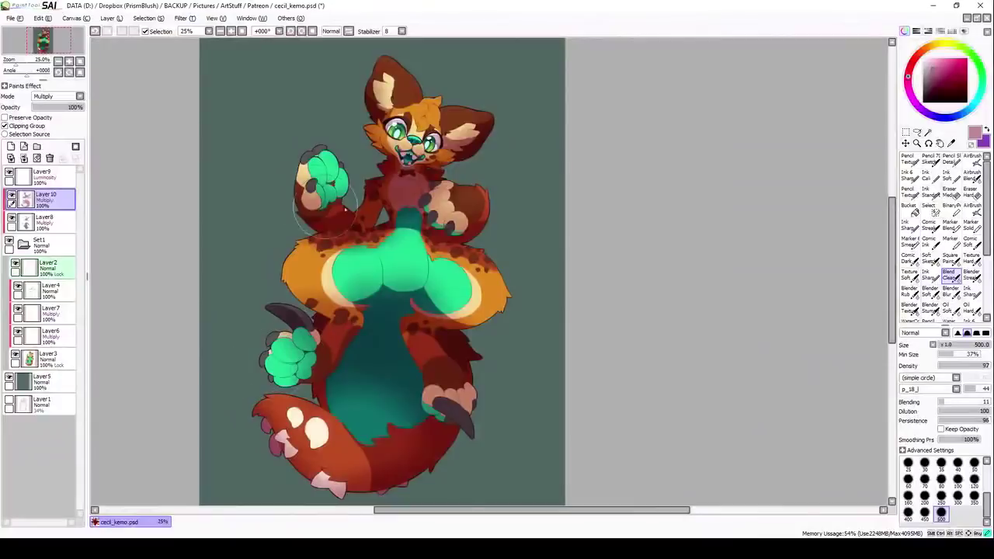
key("e")
scroll(539, 89, "up", 1)
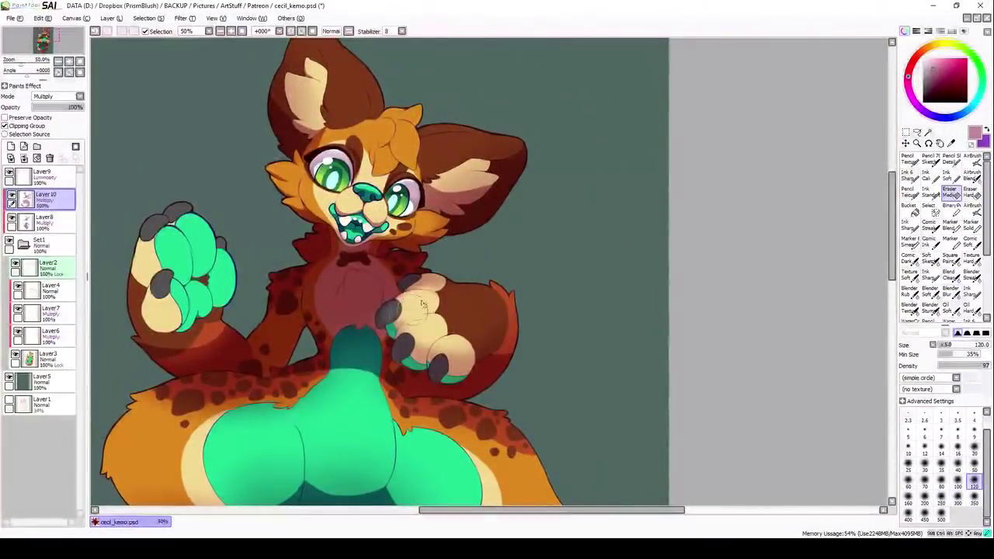
scroll(440, 362, "down", 5)
scroll(435, 349, "down", 1)
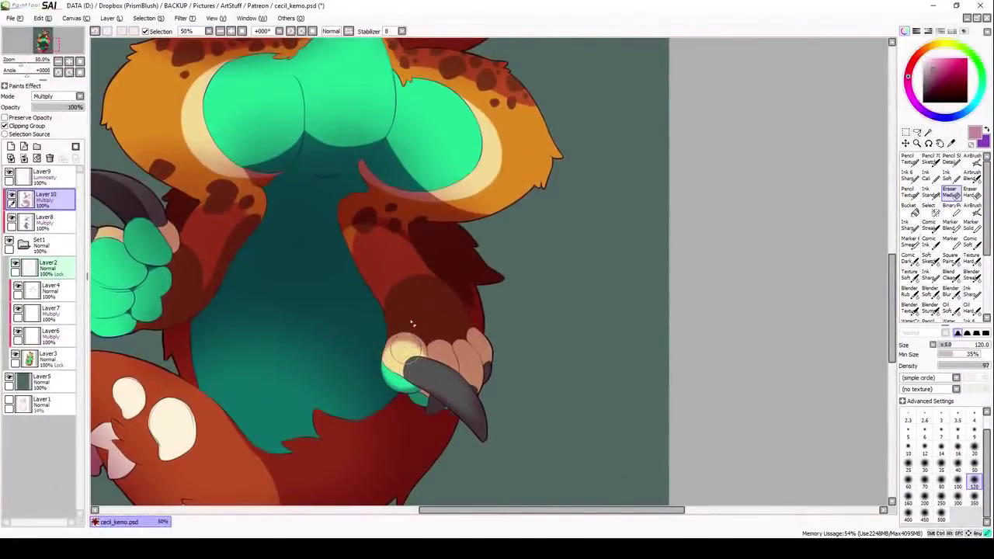
left_click(415, 293)
key("Page_Down")
key("bracketleft")
key("bracketleft")
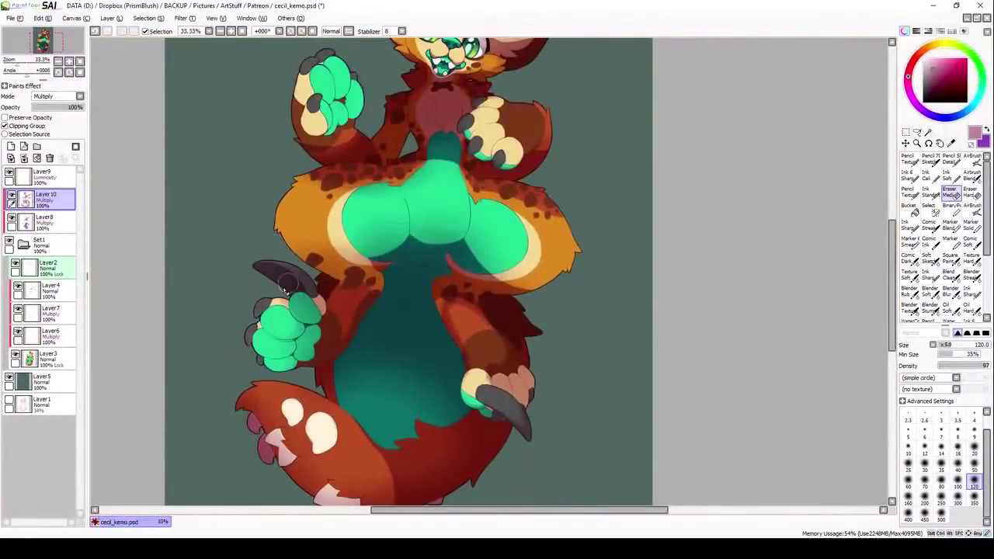
Refine the Layer8 and Layer10 shading with blenders and a size 300-500 eraser, clearing light patches on the belly
left_click(950, 276)
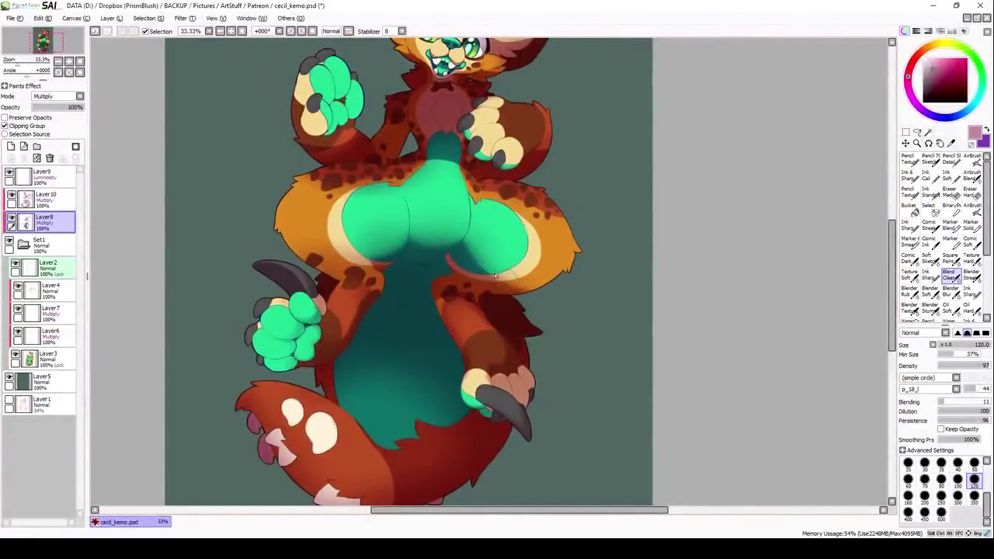
key("Page_Down")
key("e")
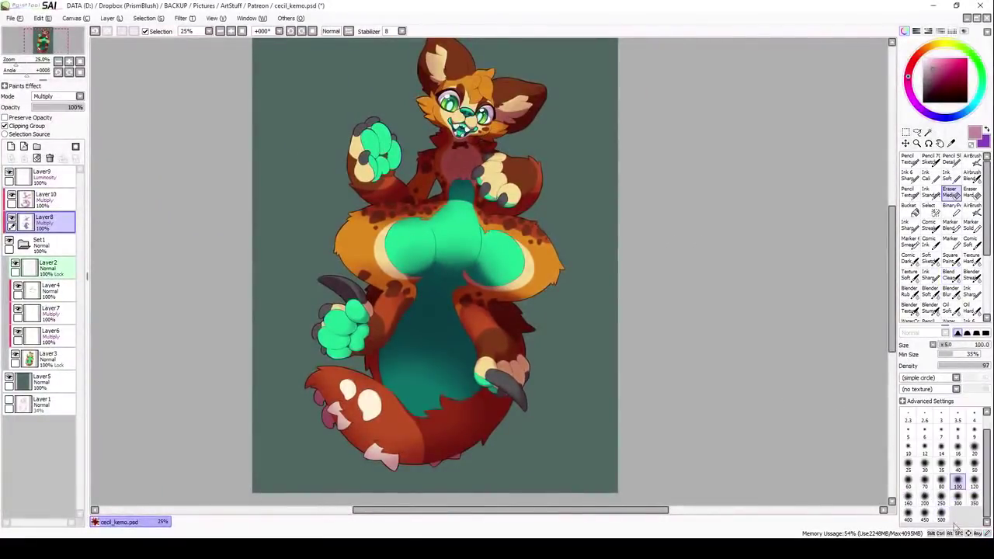
key("e")
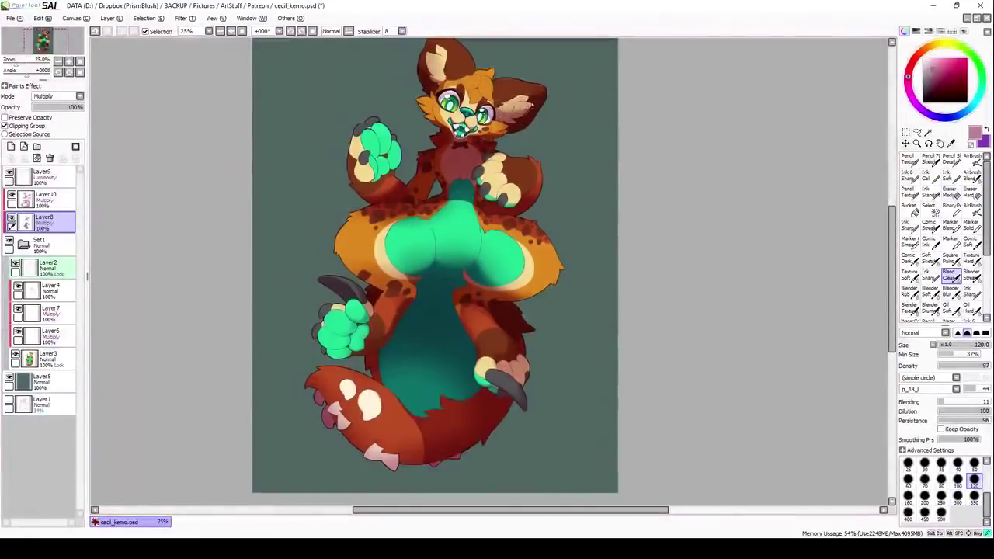
key("e")
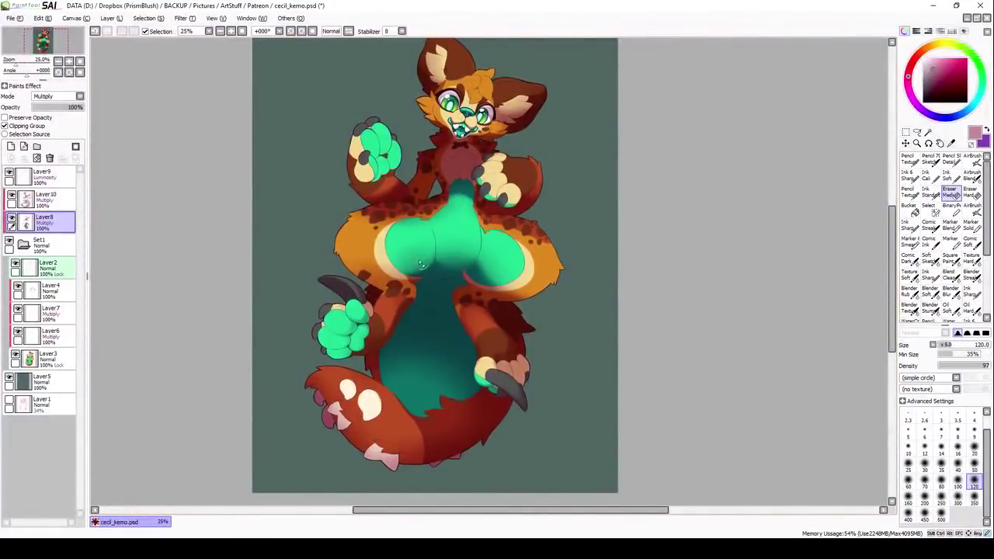
key("bracketright")
key("bracketright")
key("bracketright")
left_click(46, 198)
left_click_drag(459, 256, 396, 248)
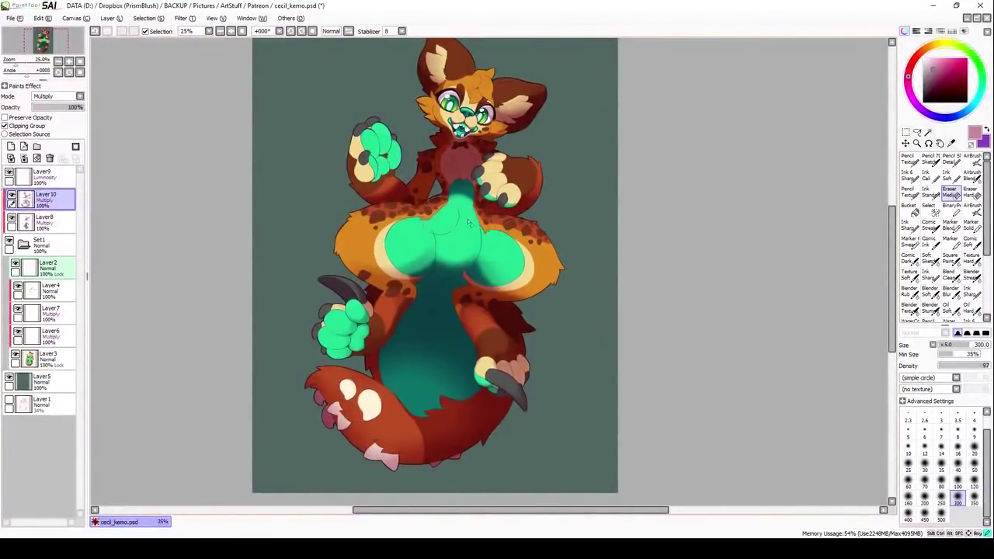
left_click(951, 275)
left_click(46, 222)
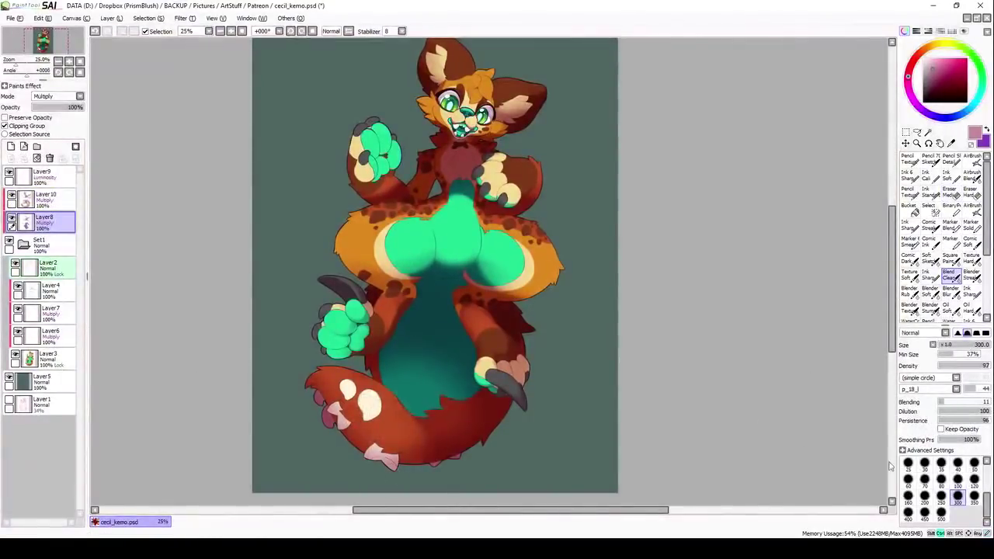
key("b")
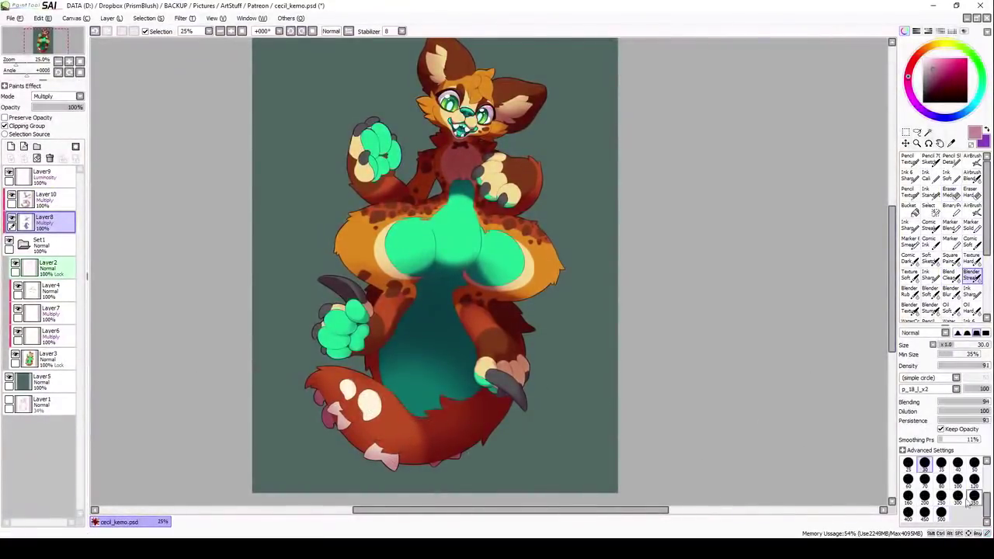
key("e")
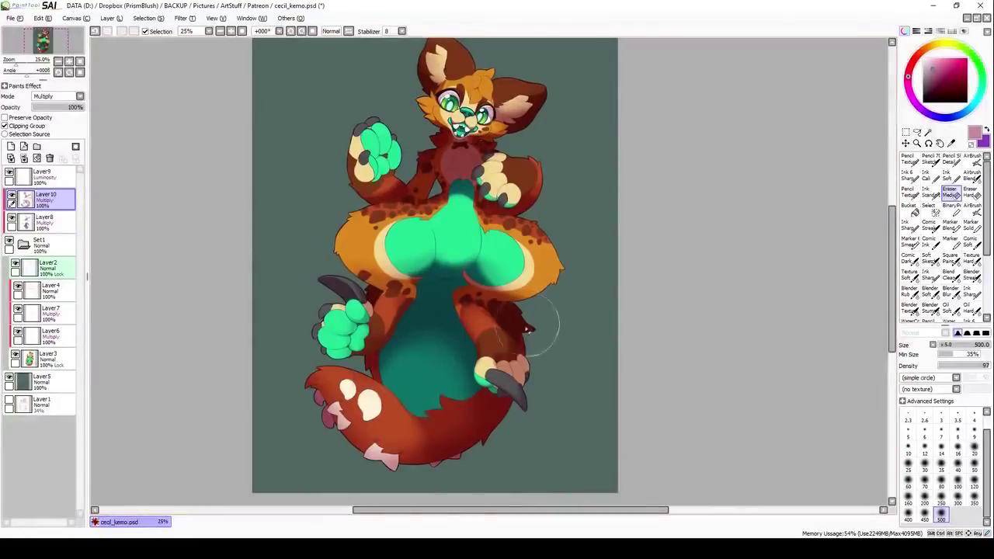
Shift the hue of the green areas with Hue and Saturation
key("ctrl+u")
left_click_drag(813, 136, 809, 134)
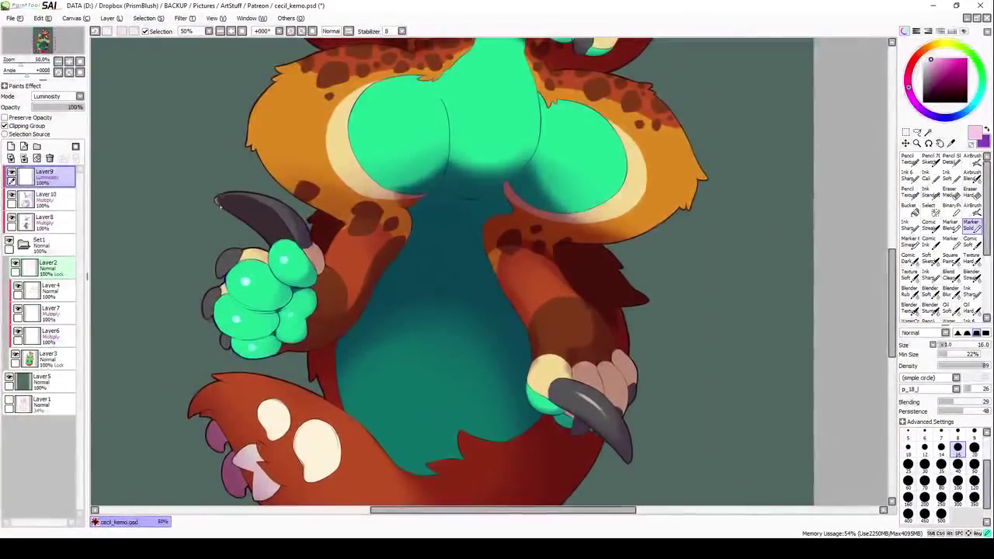
scroll(233, 295, "up", 3)
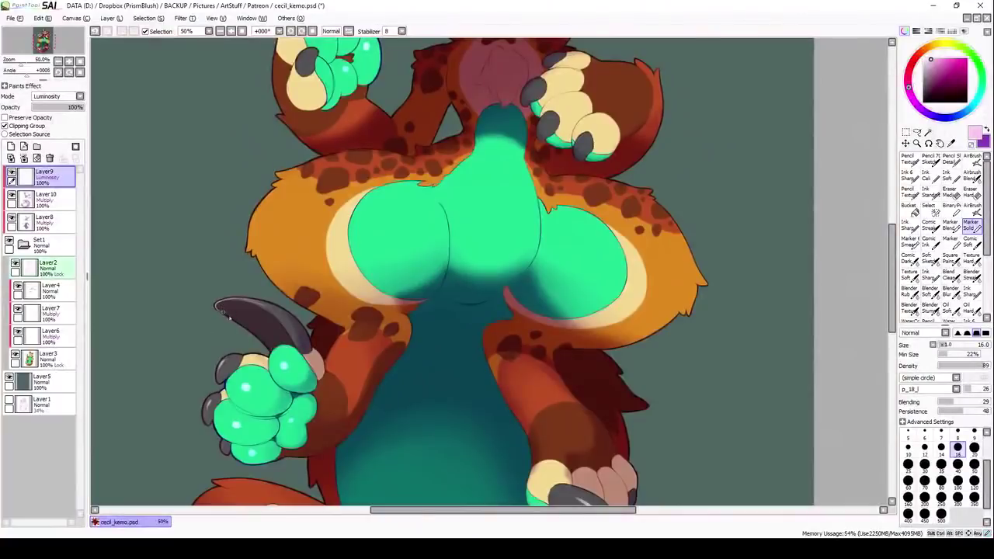
scroll(225, 315, "up", 4)
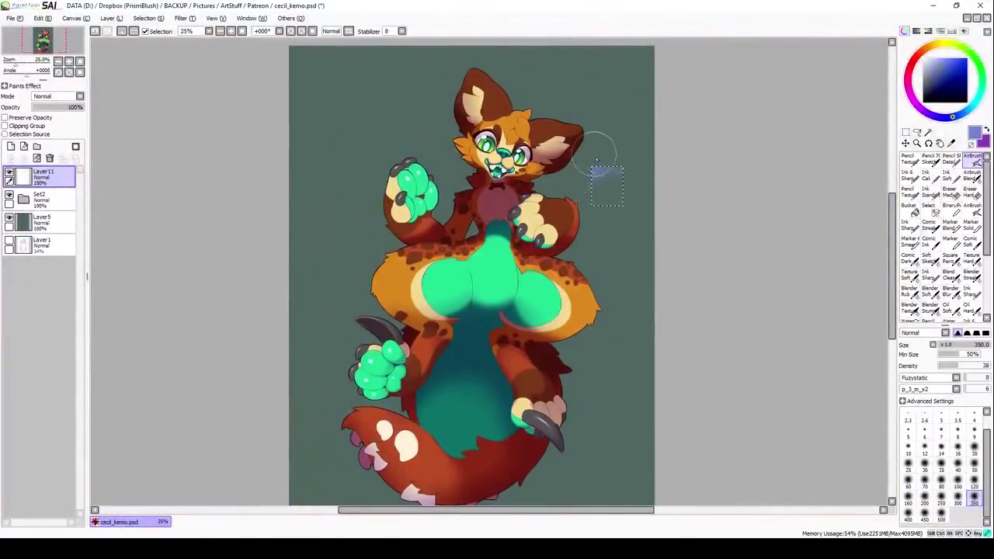
Stretch the purple gradient over the whole canvas and darken its luminance to -29
left_click_drag(592, 166, 333, 66)
key("Return")
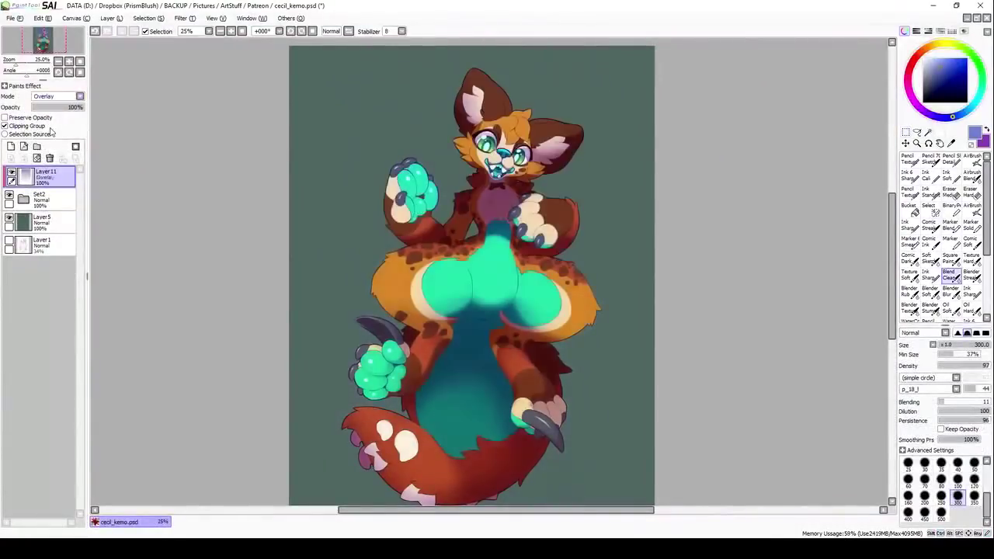
key("ctrl+u")
mouse_move(825, 164)
left_mouse_down()
mouse_move(802, 171)
mouse_move(834, 165)
mouse_move(842, 135)
mouse_move(771, 130)
left_mouse_up()
left_click(849, 185)
Try and discard further Hue and Saturation changes on Layer 11, then pick Layer7 at brush size 14
left_click(39, 198)
key("ctrl+u")
key("Escape")
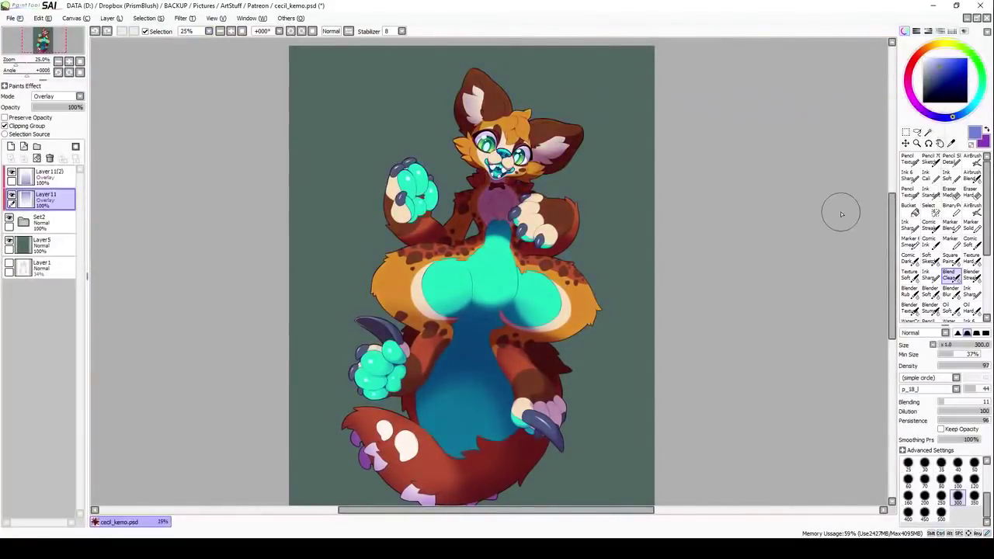
key("ctrl+u")
key("Escape")
scroll(524, 136, "up", 3)
left_click(940, 446)
left_click(55, 381)
On Layer9, paint bright highlight strokes across the teal bulge with an opaque brush at size 10
scroll(336, 202, "up", 3)
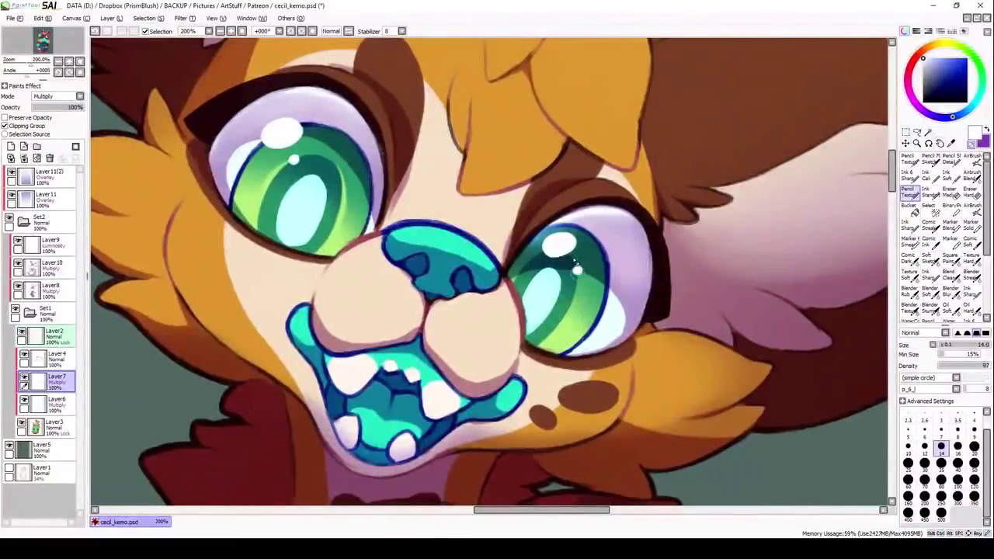
scroll(388, 170, "down", 3)
left_click(54, 243)
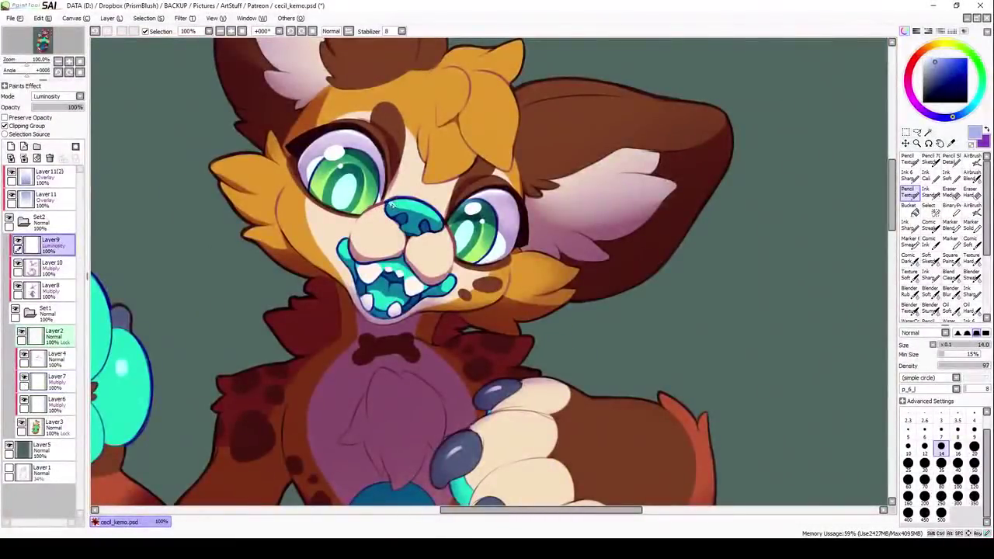
key("bracketleft")
key("bracketleft")
scroll(376, 243, "down", 2)
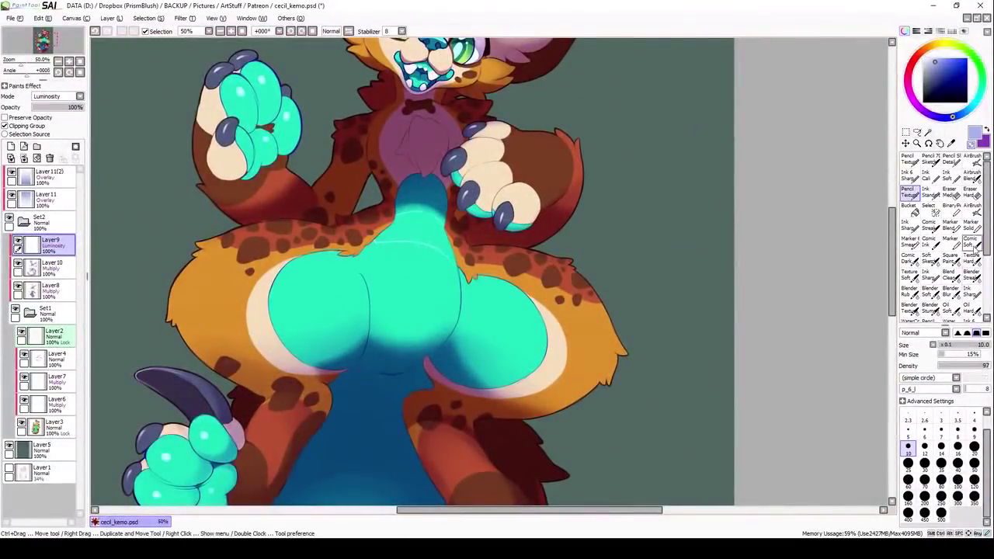
left_click(971, 225)
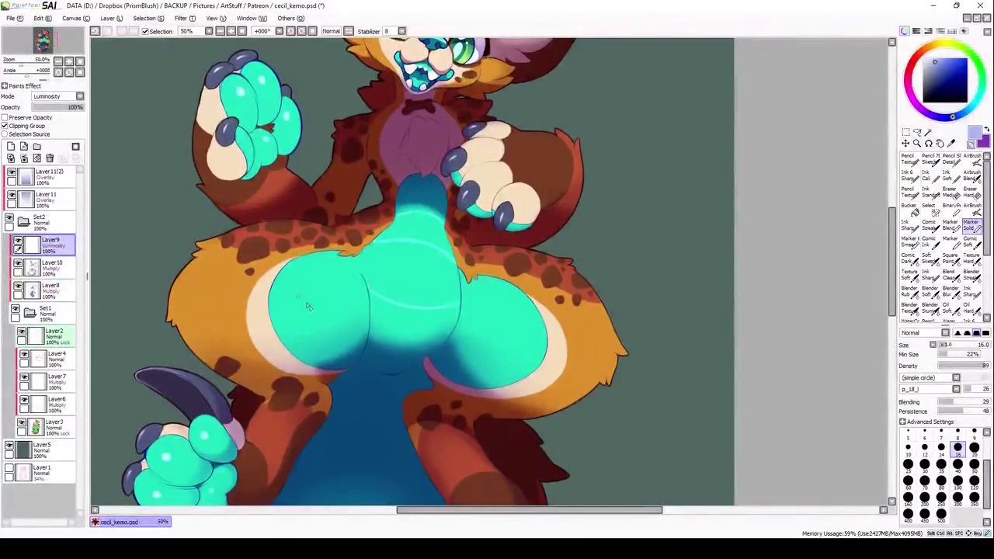
scroll(339, 336, "up", 1)
scroll(365, 311, "down", 3)
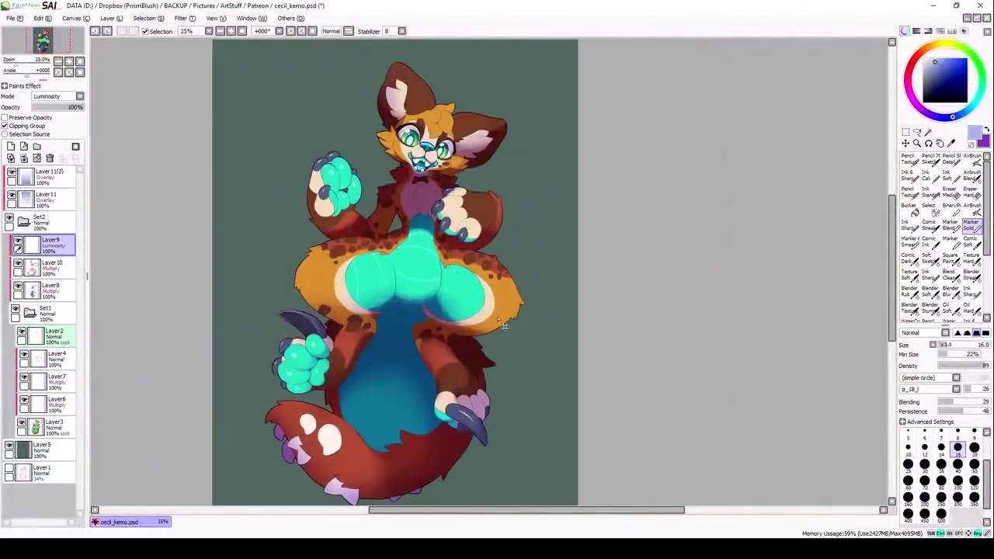
scroll(404, 256, "up", 4)
scroll(420, 240, "up", 1)
scroll(419, 241, "down", 3)
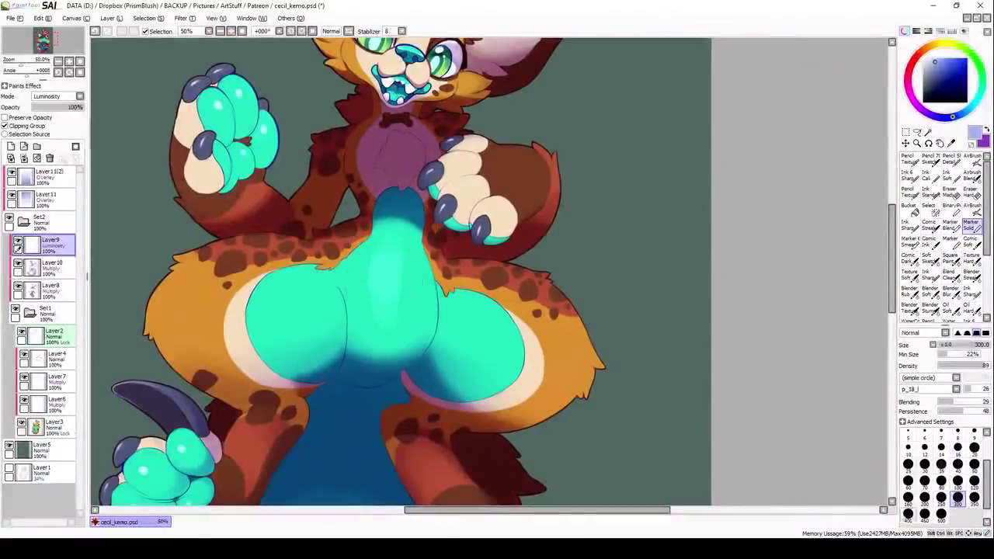
left_click_drag(385, 233, 373, 319)
left_click_drag(474, 342, 281, 311)
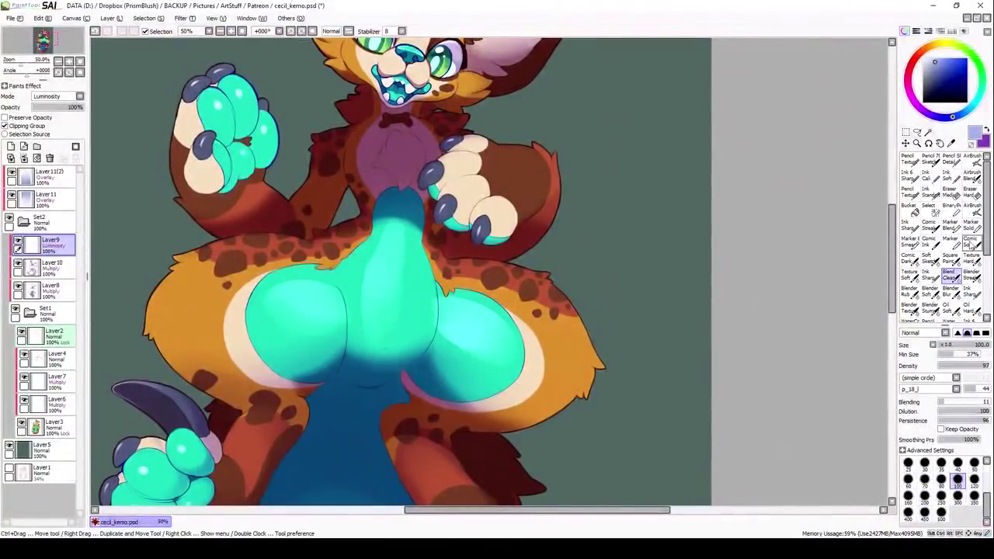
Add small white highlights and a streak on the teal belly at brush size 20
key("b")
scroll(912, 448, "down", 1)
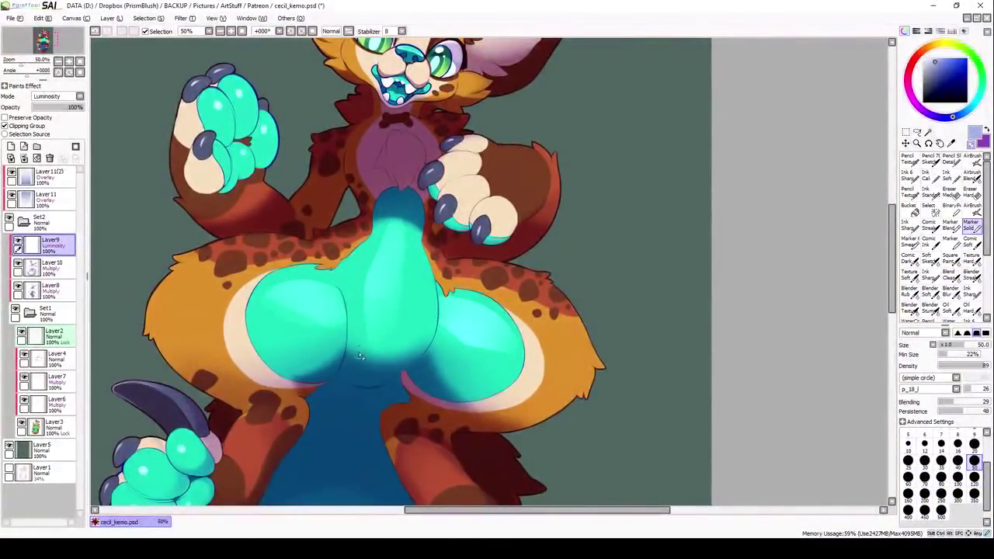
key("n")
key("b")
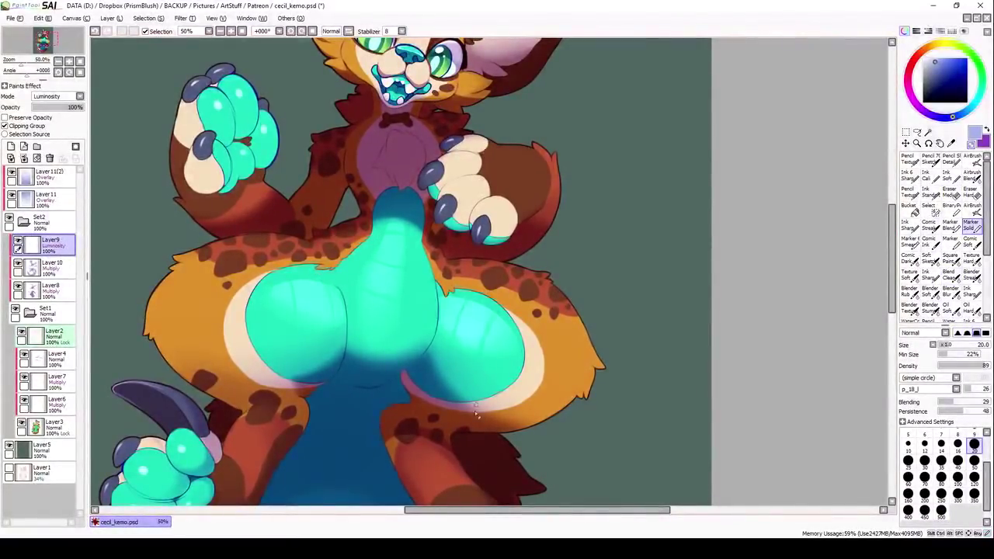
scroll(475, 413, "down", 2)
scroll(476, 414, "up", 3)
key("bracketleft")
key("bracketleft")
key("bracketleft")
left_click(268, 255)
left_click_drag(396, 199, 392, 224)
left_click_drag(545, 296, 524, 295)
Soften the highlights with a blending brush and a smudging blender at size 80
left_click(949, 273)
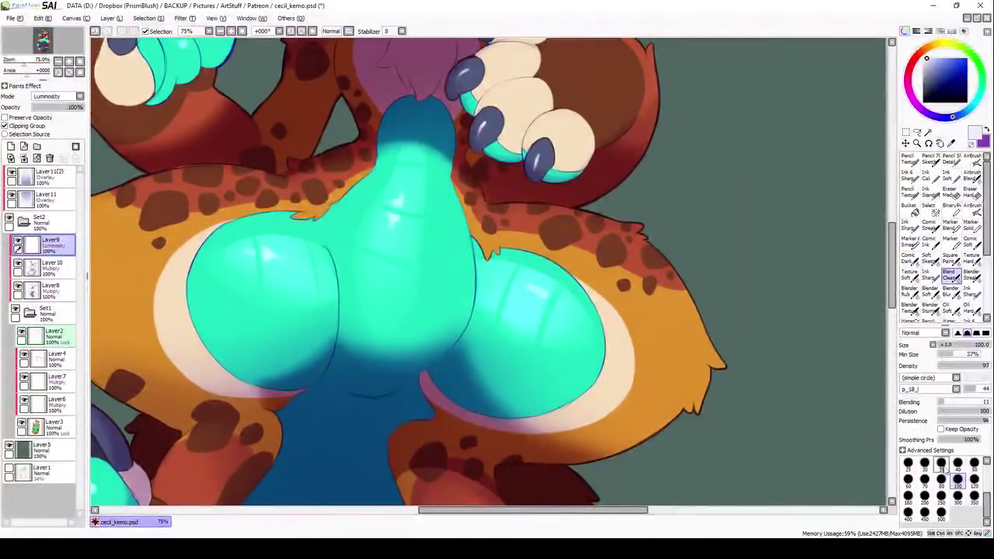
scroll(401, 190, "down", 2)
left_click(971, 274)
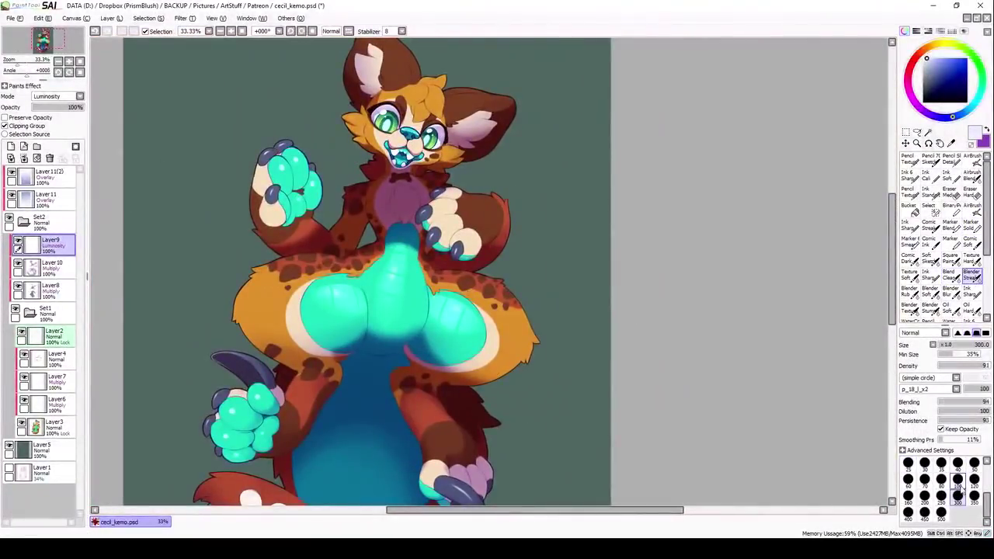
key("bracketleft")
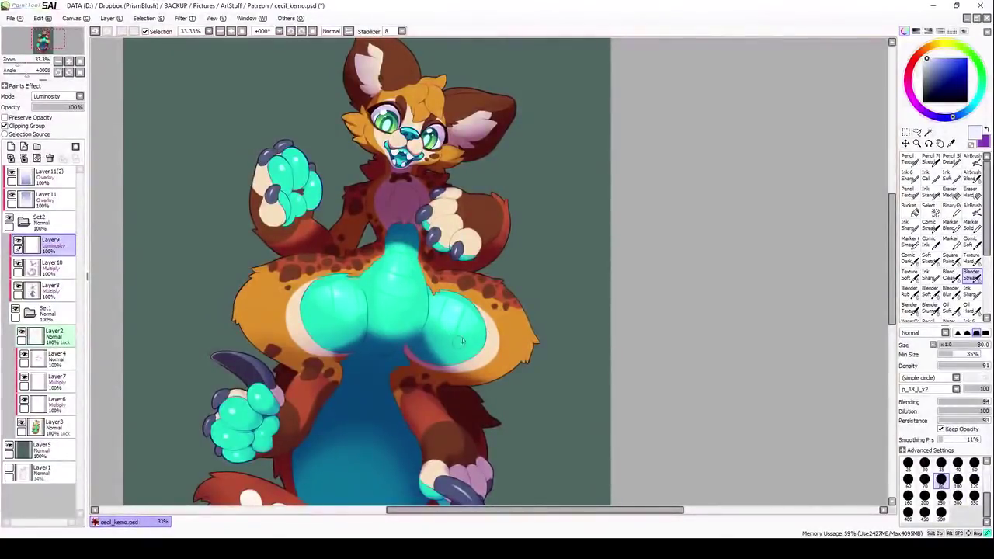
scroll(470, 331, "up", 1)
key("e")
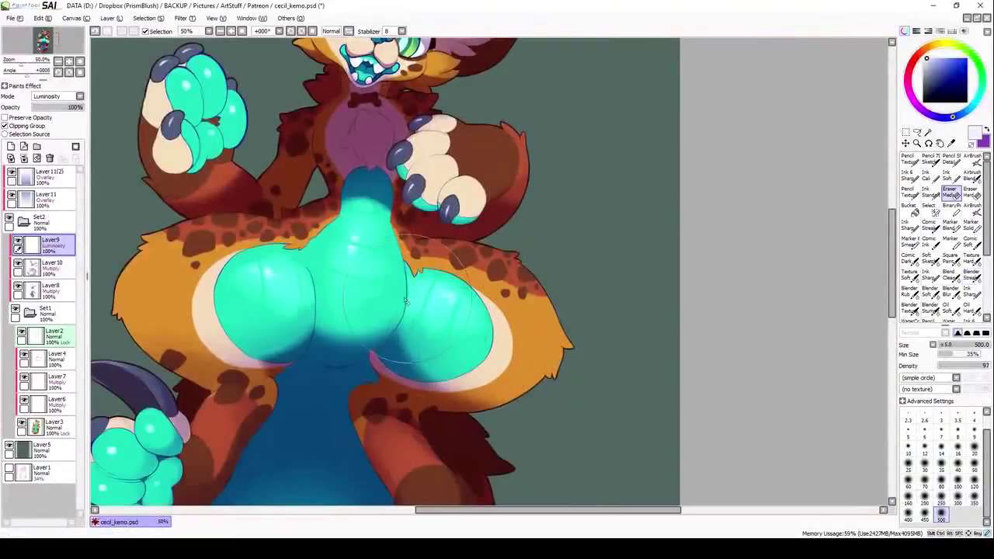
scroll(471, 331, "down", 2)
scroll(388, 233, "up", 3)
On a new layer, draw thin white pencil rim lines along the claws and arm edges
scroll(388, 232, "up", 1)
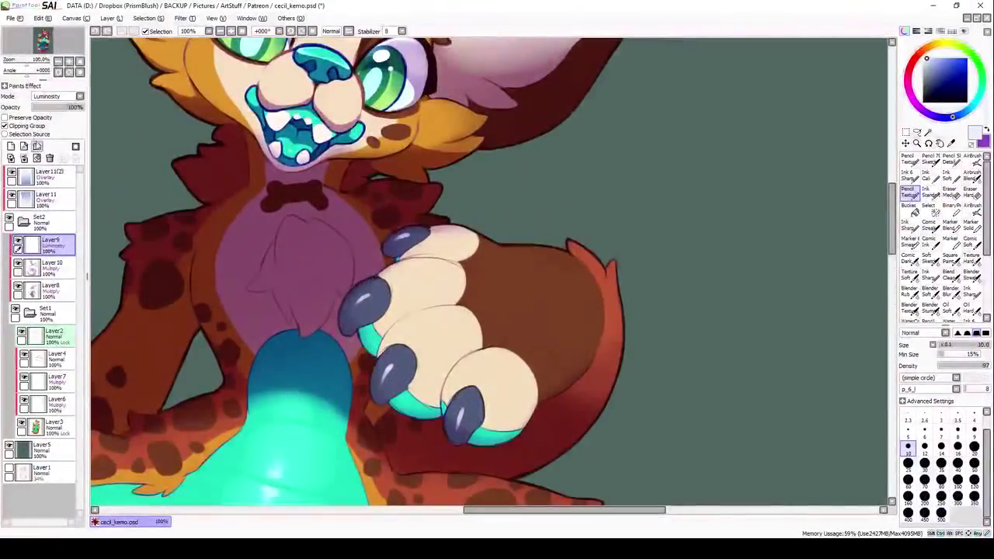
key("ctrl+shift+n")
key("n")
left_click_drag(357, 283, 339, 335)
left_click_drag(407, 230, 393, 259)
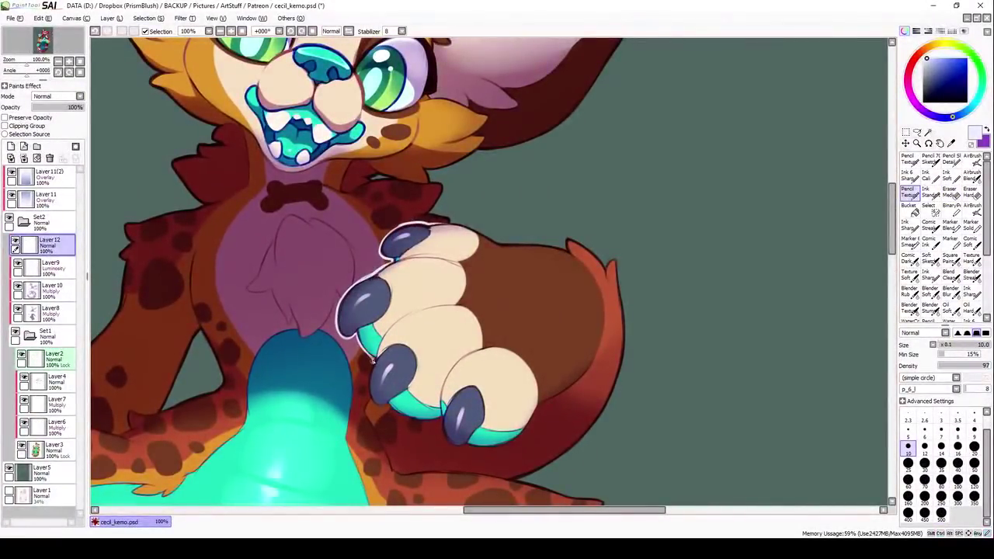
left_click_drag(394, 415, 447, 429)
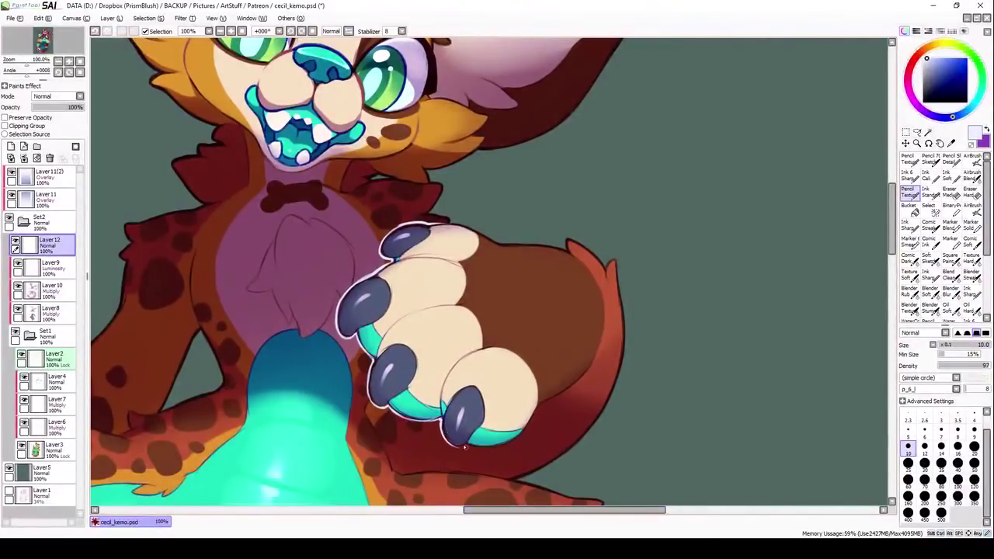
scroll(465, 447, "down", 3)
scroll(497, 272, "up", 2)
left_click_drag(476, 169, 581, 301)
left_click_drag(431, 366, 470, 407)
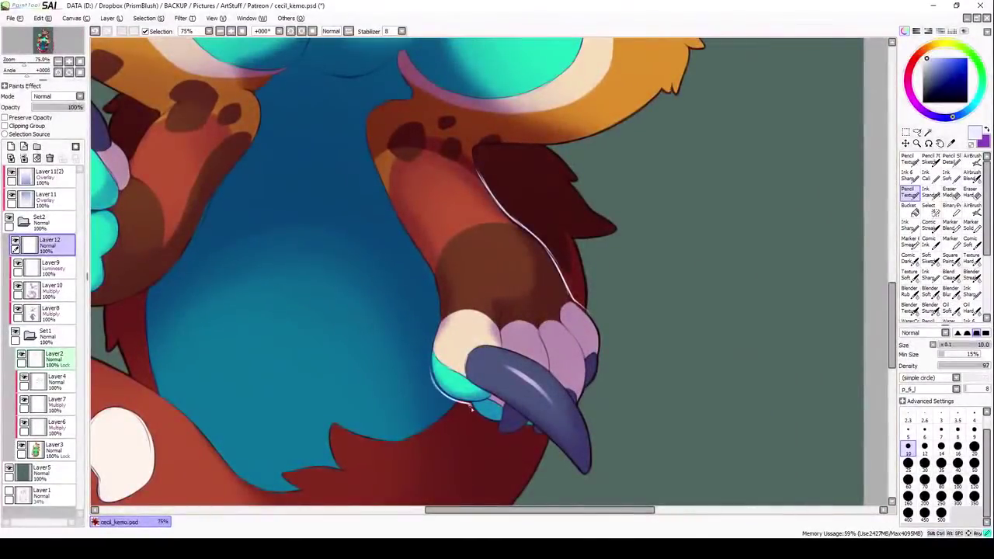
left_click_drag(435, 281, 441, 327)
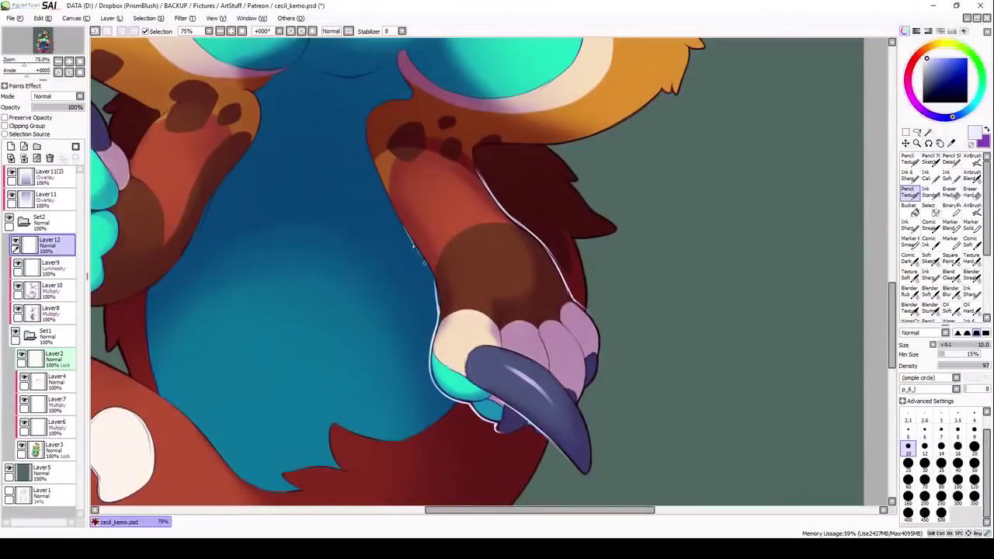
left_click_drag(413, 247, 607, 316)
scroll(308, 397, "down", 3)
Shift the background to mint green and make the character's outline white
key("ctrl+u")
left_click_drag(843, 135, 814, 146)
left_click(849, 186)
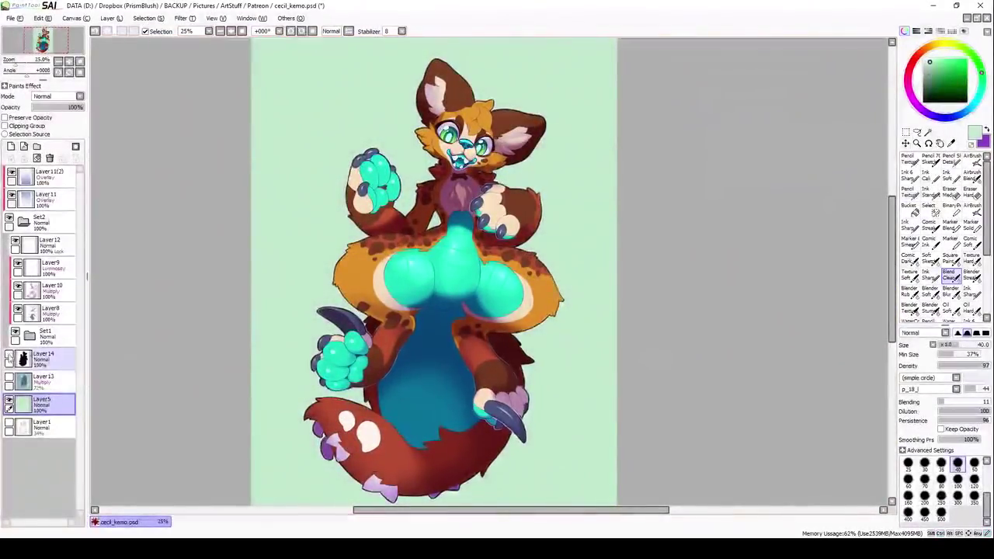
left_click(5, 118)
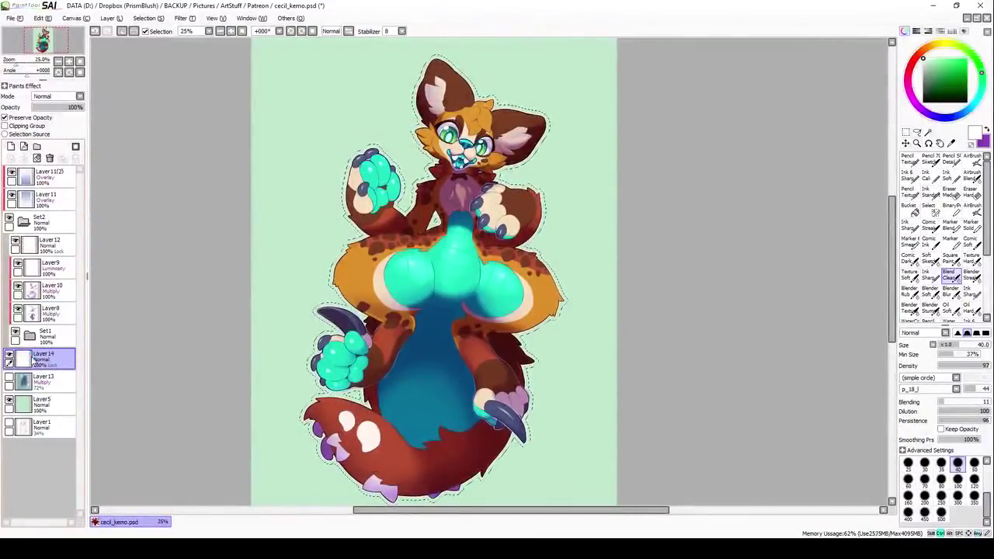
Compare the belly with Layer10 hidden, then try grouping Layer10 and Layer8 into a folder and undo it
left_click(70, 289)
scroll(173, 285, "up", 3)
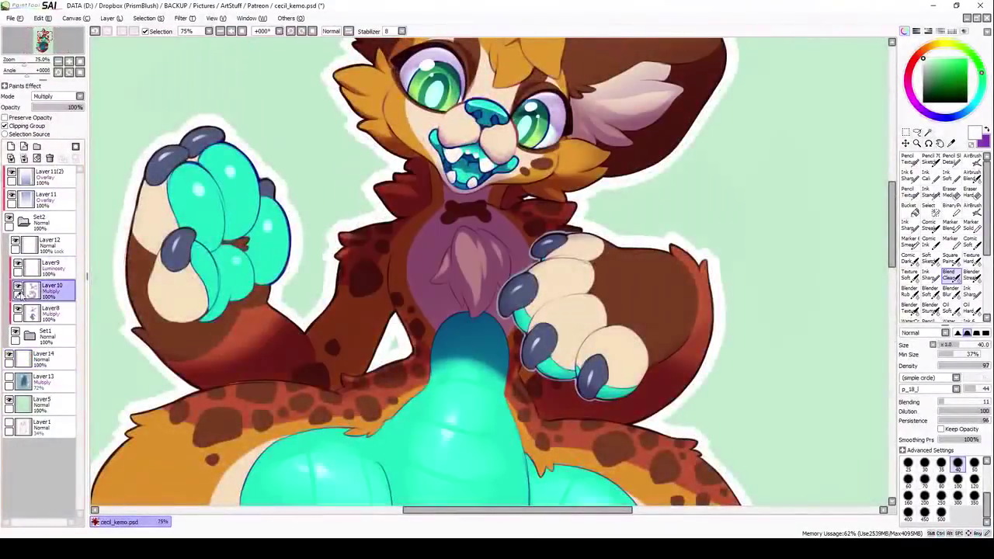
scroll(489, 272, "down", 3)
left_click(18, 289)
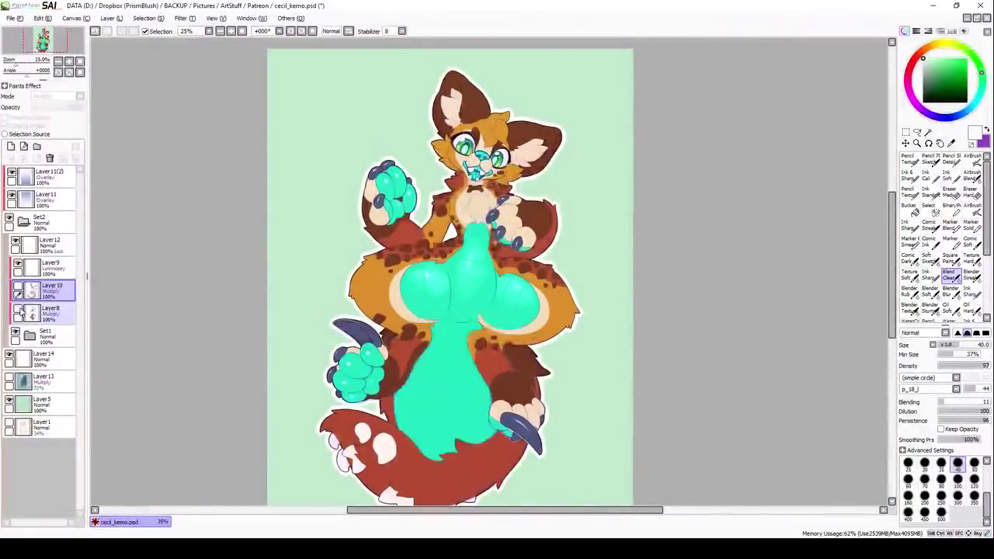
left_click_drag(17, 290, 18, 310)
left_click(17, 289)
left_click(51, 253)
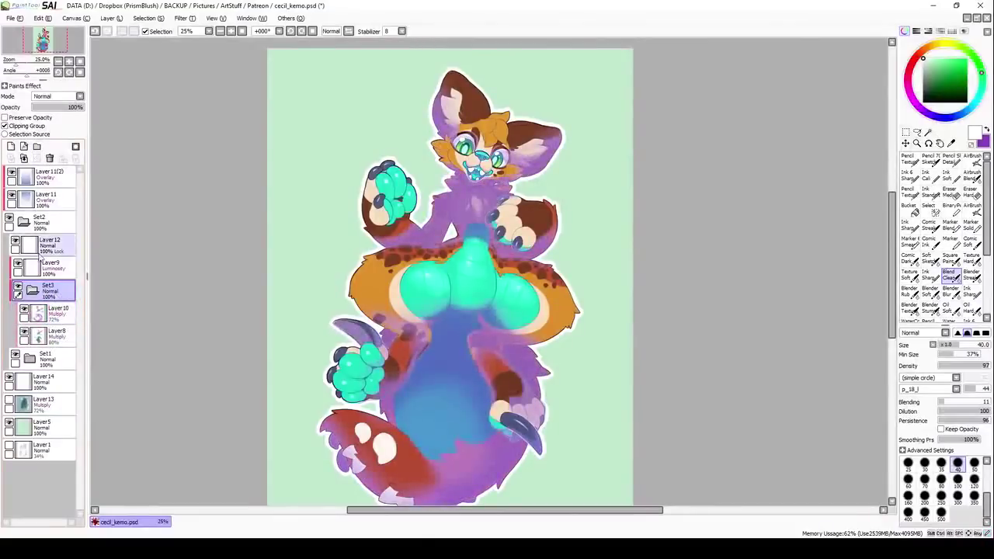
left_click_drag(46, 334, 47, 341)
left_click(5, 125)
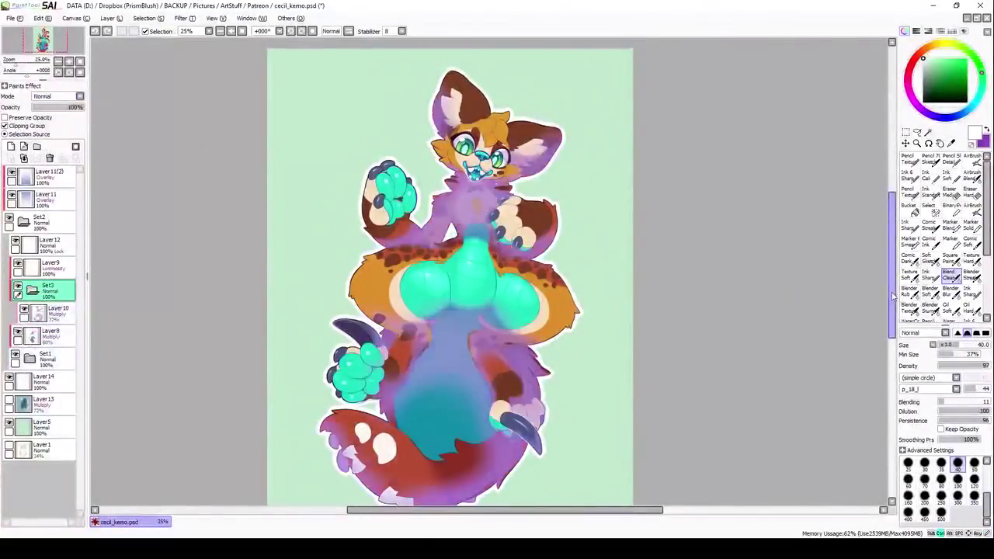
key("ctrl+z")
key("ctrl+z")
key("ctrl+z")
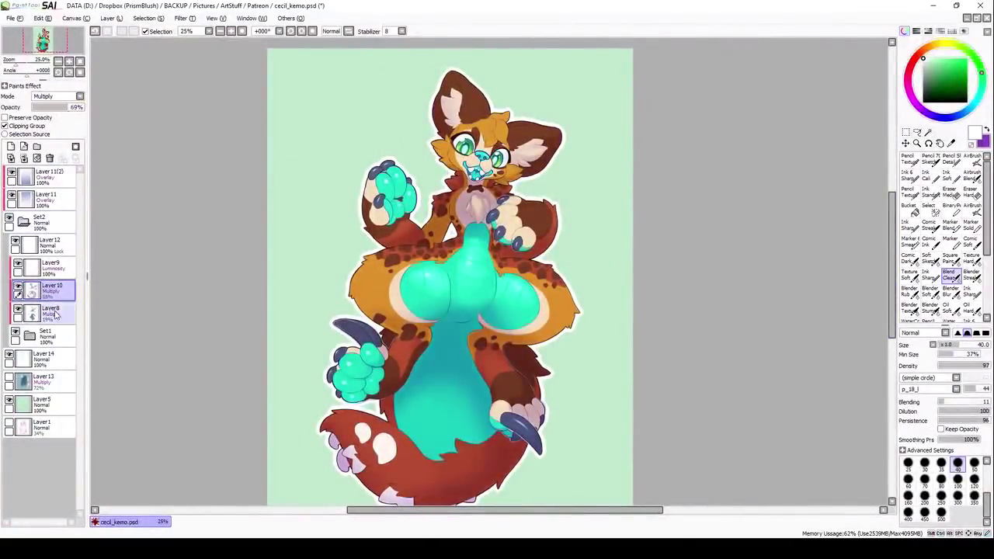
Lower Layer10's opacity to 26% to lighten the belly shading
left_click(54, 313)
mouse_move(70, 107)
left_mouse_down()
mouse_move(54, 109)
mouse_move(63, 121)
left_mouse_up()
key("ctrl+u")
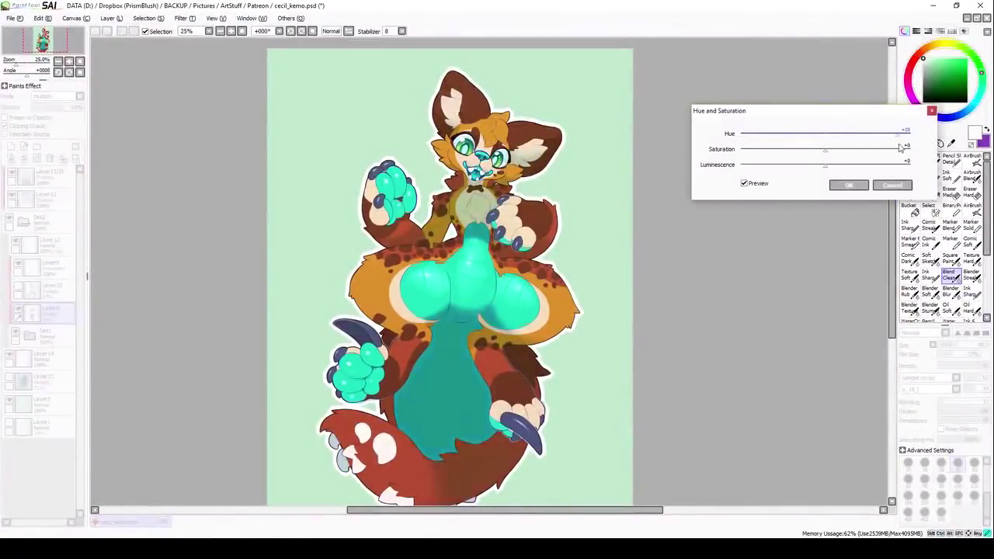
key("Escape")
left_click(53, 287)
left_click_drag(57, 109, 45, 108)
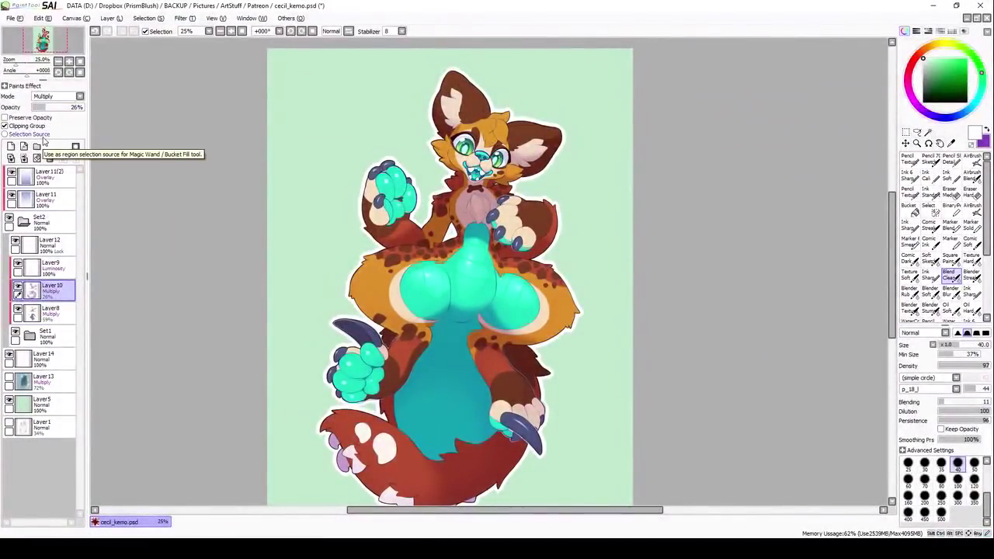
Duplicate the Layer8 shading layer, testing and undoing an eraser stroke on the belly
left_click(50, 311)
key("ctrl+j")
key("e")
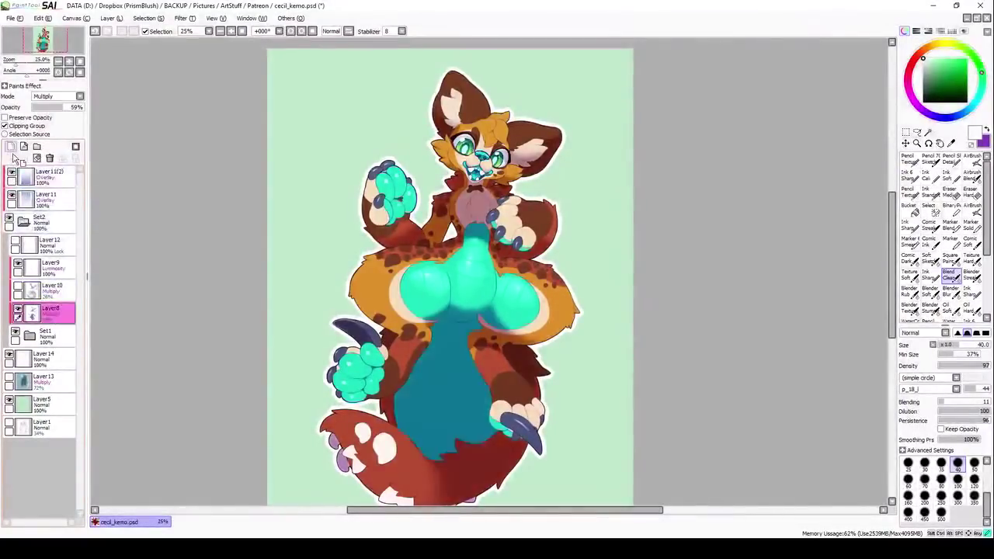
left_click_drag(450, 349, 460, 504)
key("ctrl+z")
Add a new empty shading layer and set the blending brush size to 100
key("ctrl+shift+n")
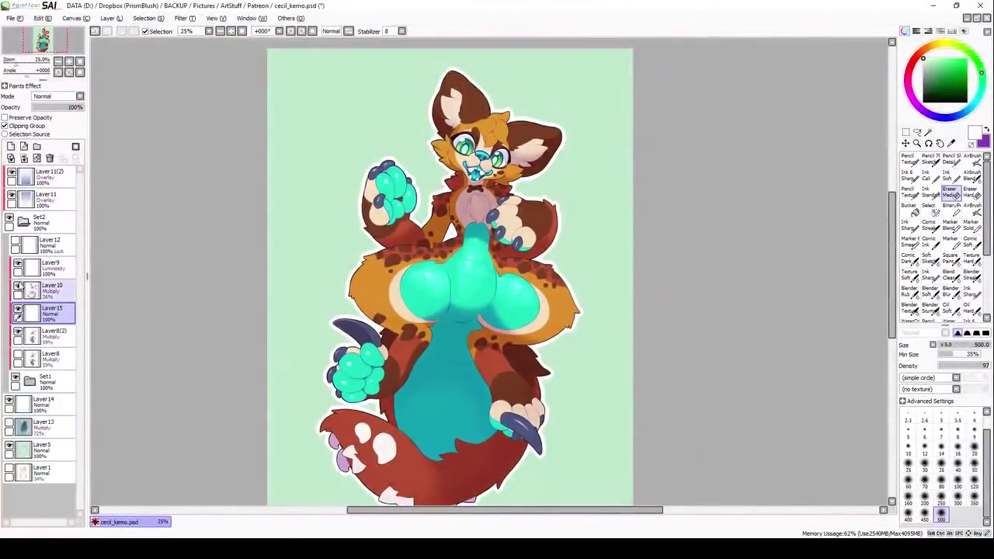
left_click(909, 190)
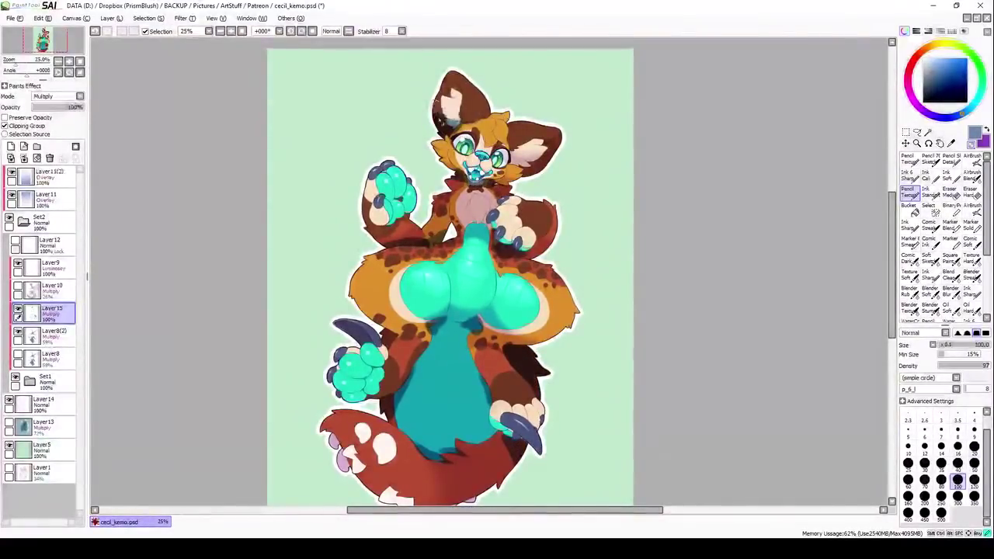
key("b")
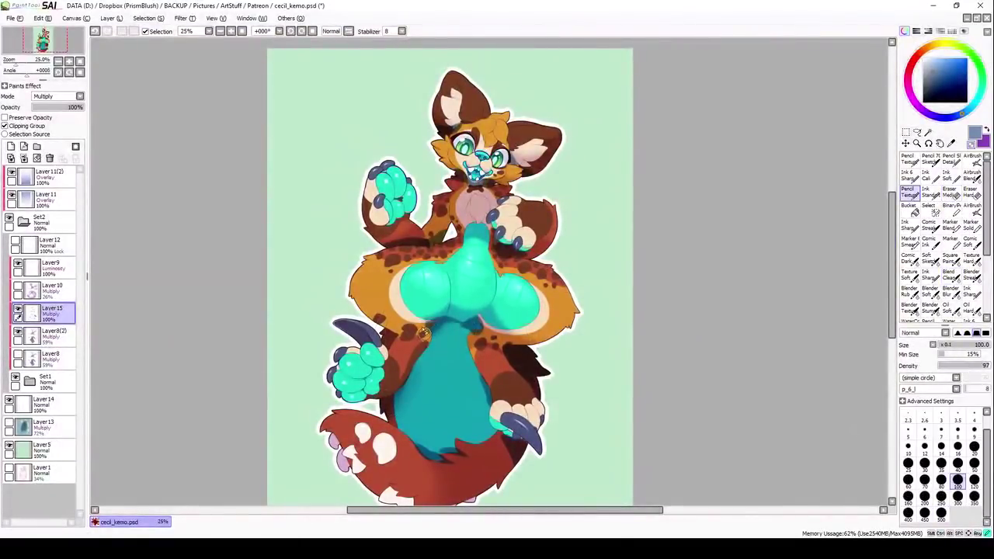
key("bracketleft")
key("bracketleft")
key("bracketleft")
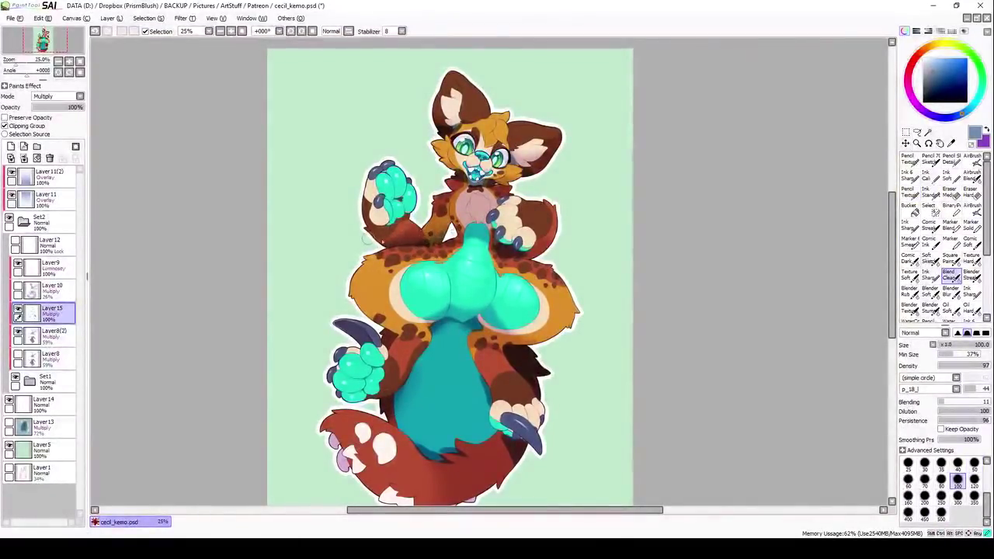
key("e")
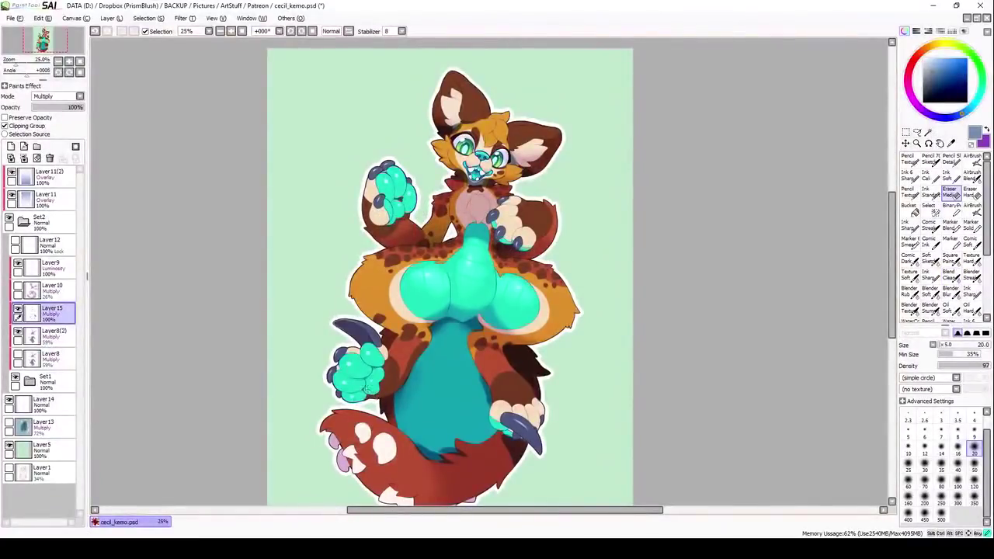
key("e")
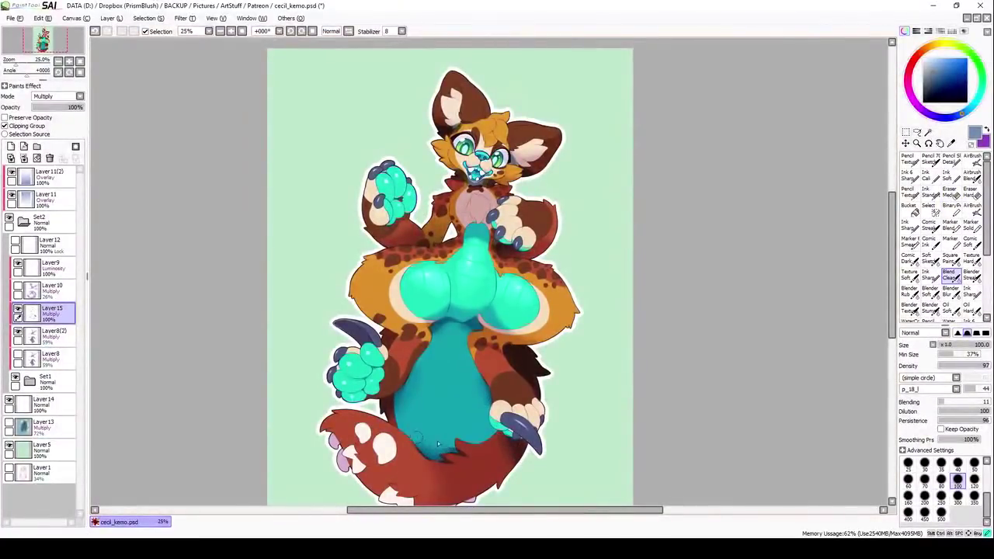
left_click(958, 480)
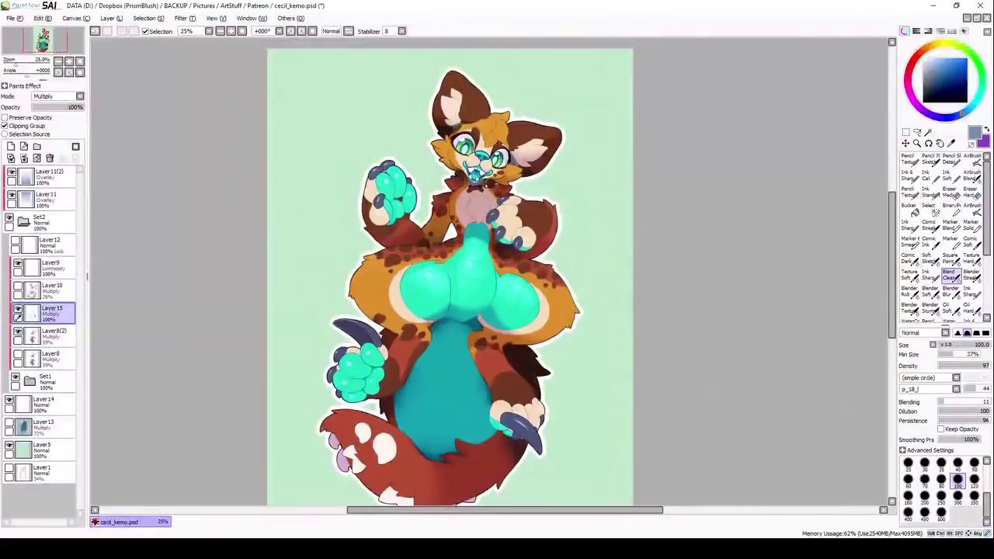
Work the lower body's shadows with the textured pencil and clear blending brushes
scroll(434, 458, "up", 3)
key("e")
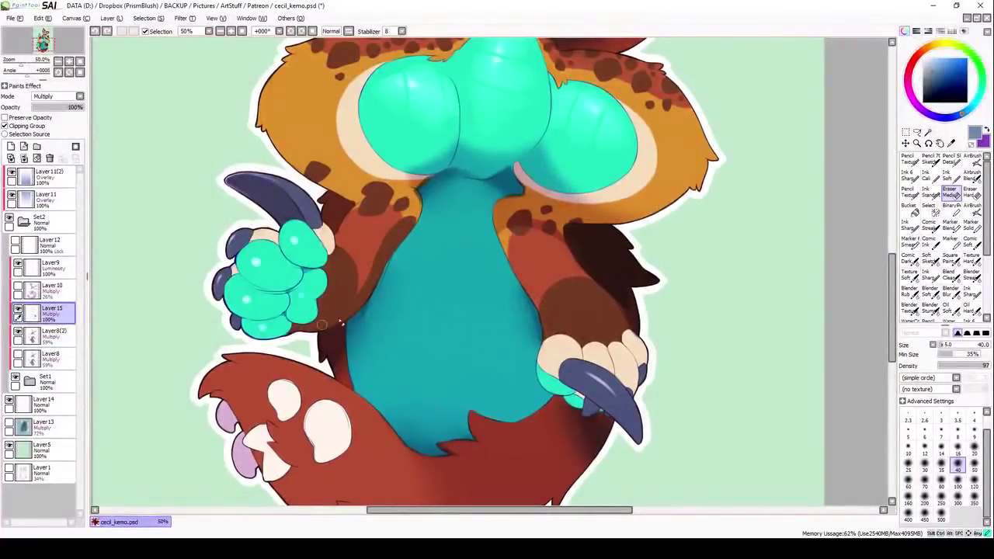
scroll(339, 321, "up", 5)
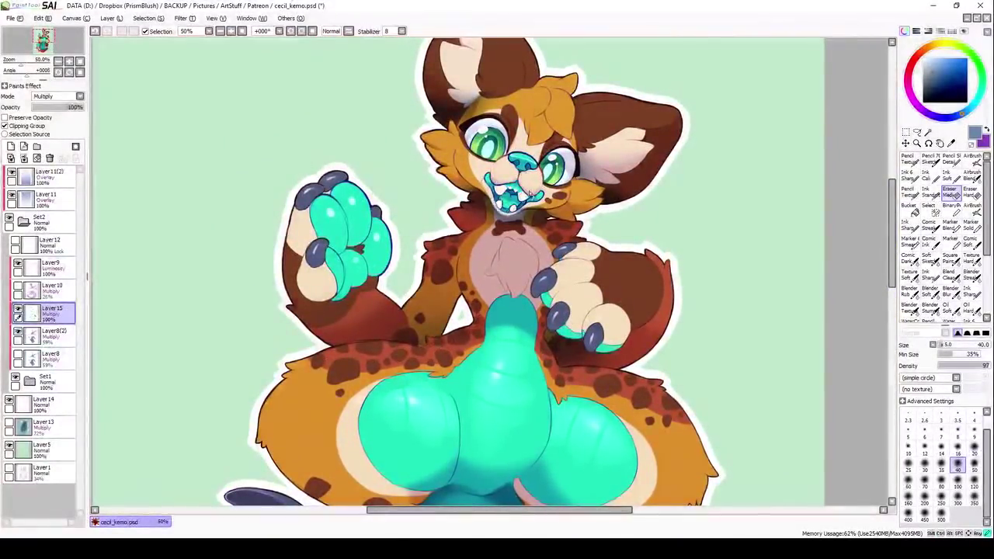
left_click(908, 191)
key("ctrl+minus")
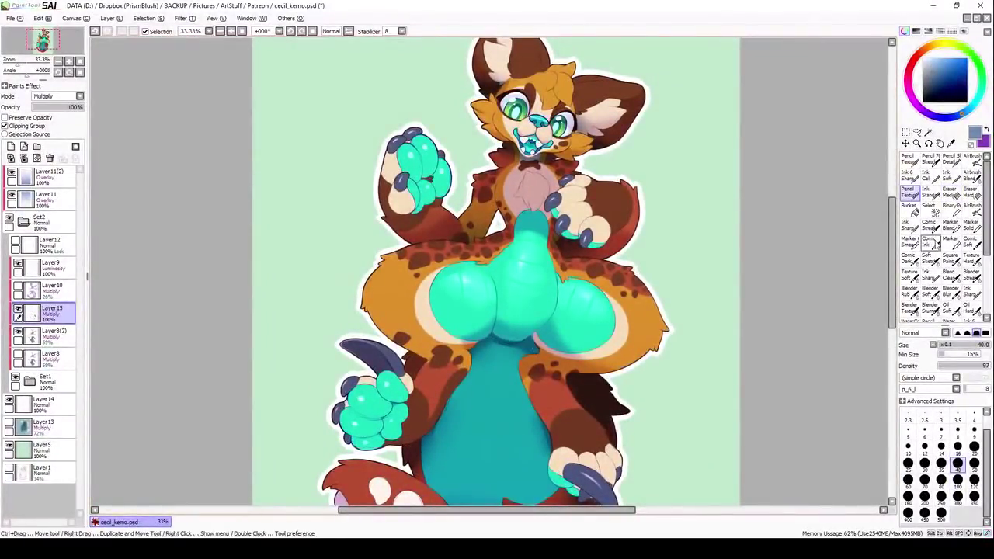
key("b")
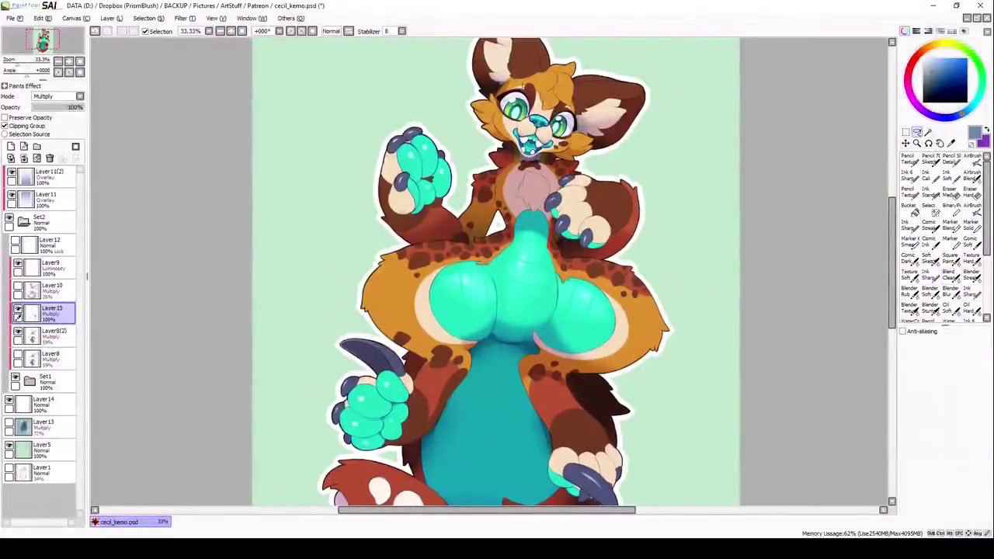
Adjust the hue and saturation of the lower-body shading, then clear the selection
key("ctrl+u")
key("Return")
scroll(497, 272, "down", 3)
key("ctrl+u")
key("Return")
key("ctrl+d")
Soften the belly, tail and paw shadows, alternating eraser, textured pencil and clear blending brushes
key("e")
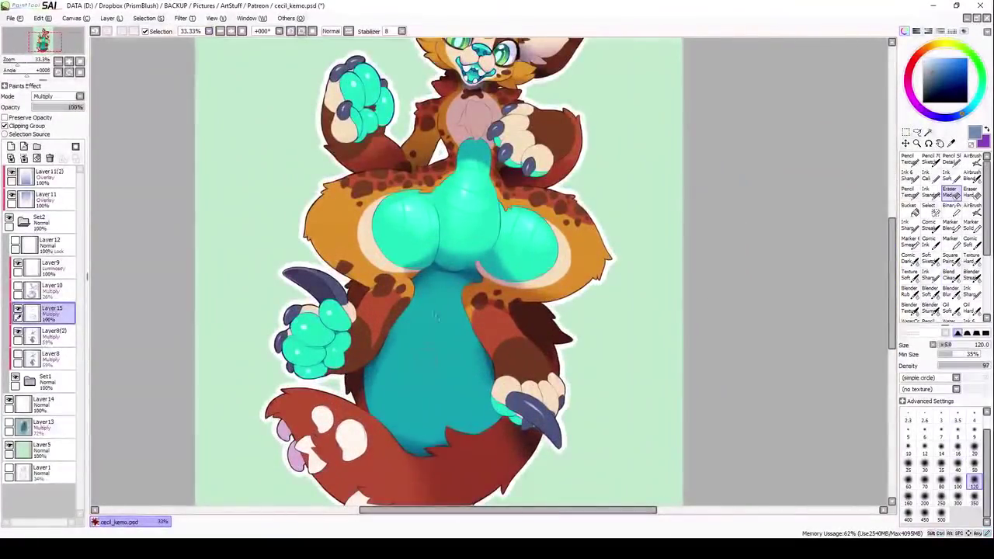
scroll(435, 404, "up", 2)
key("b")
scroll(449, 445, "up", 3)
key("n")
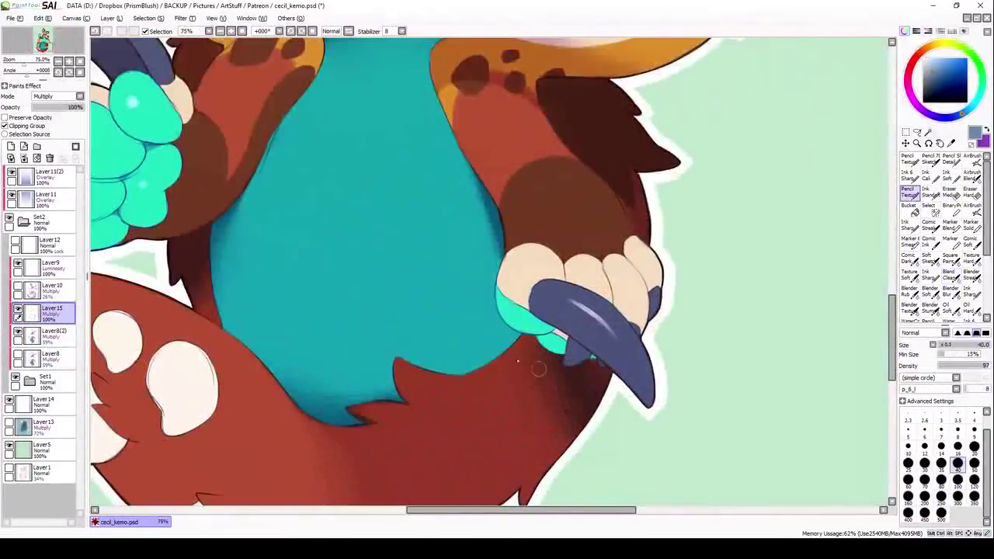
key("b")
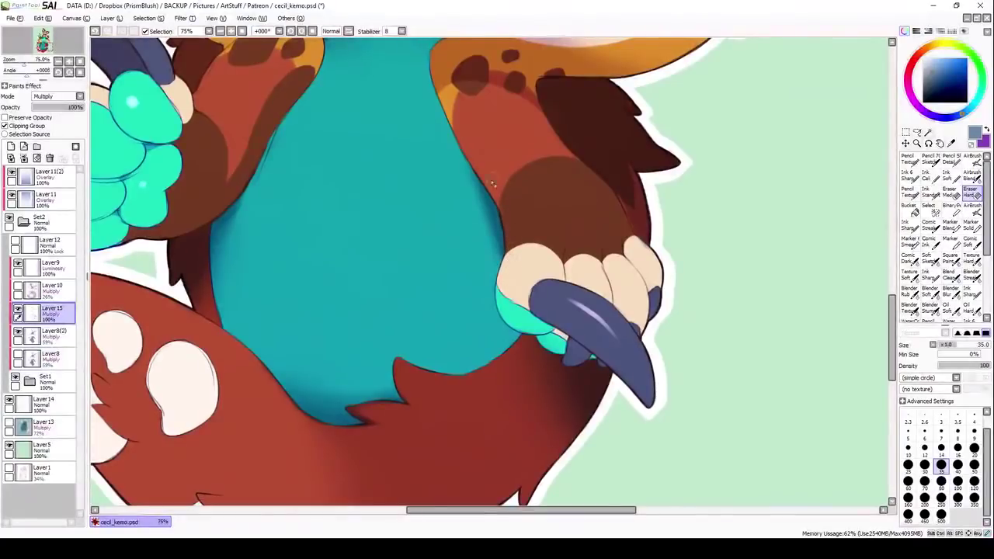
scroll(533, 332, "up", 1)
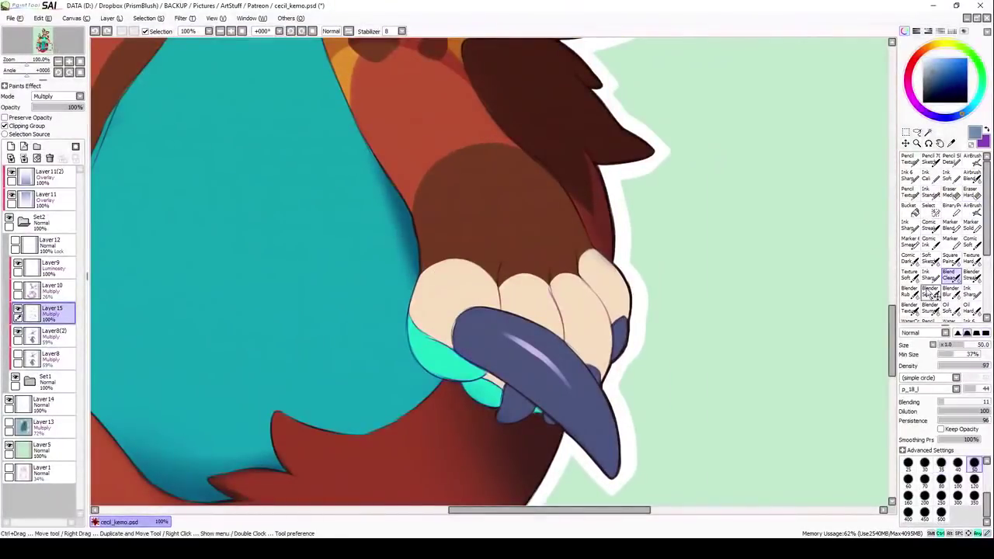
scroll(207, 274, "down", 4)
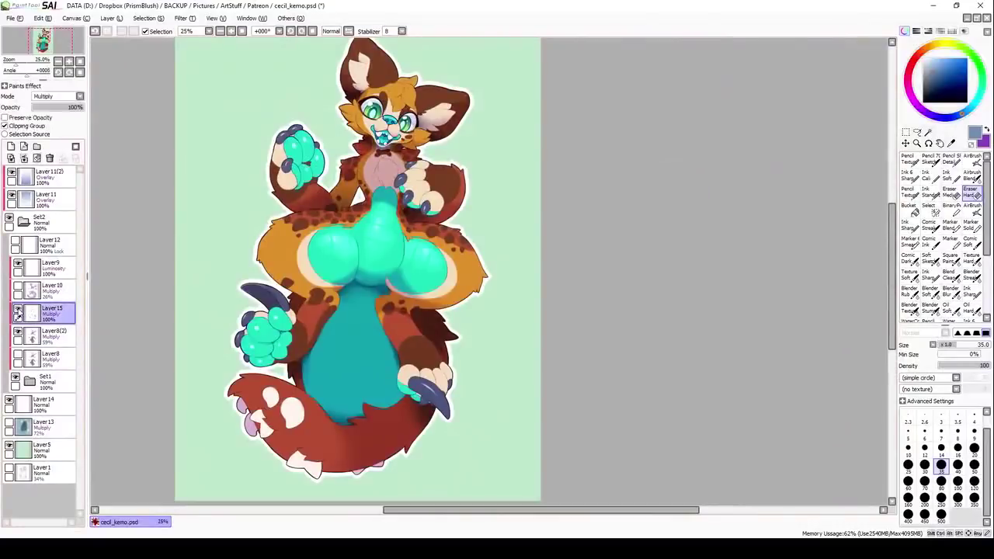
Delete Layer 12 and hide Layer 10 to compare the shading
left_click(951, 190)
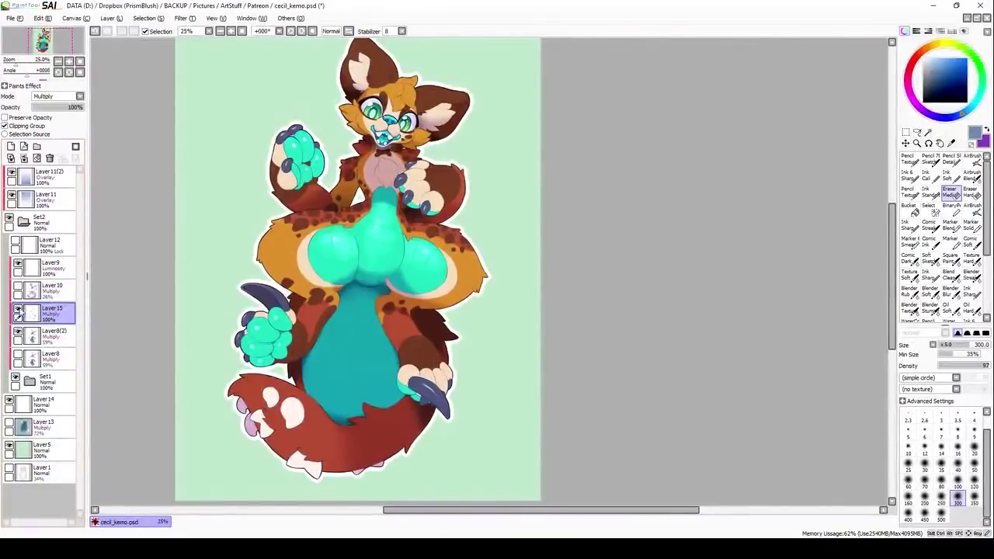
left_click(17, 264)
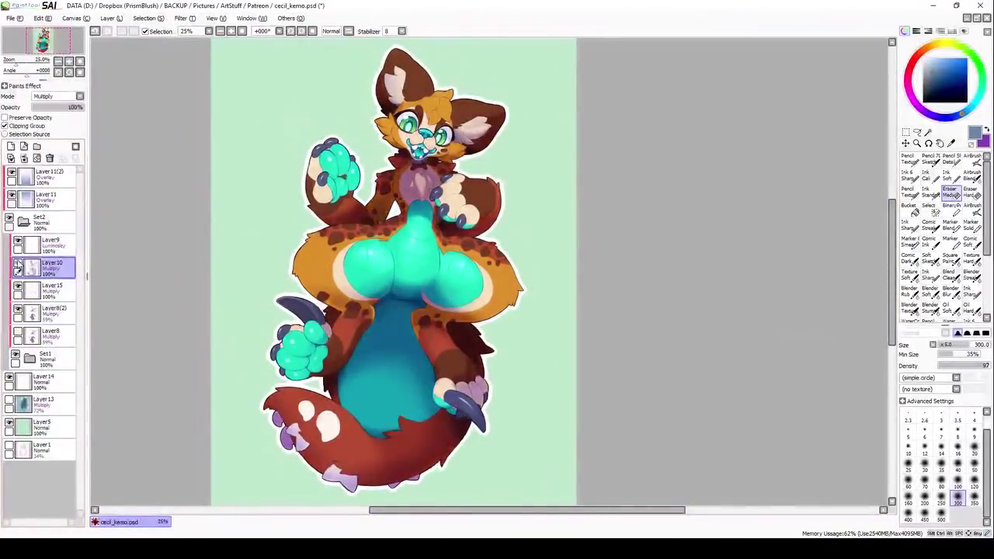
left_click(17, 264)
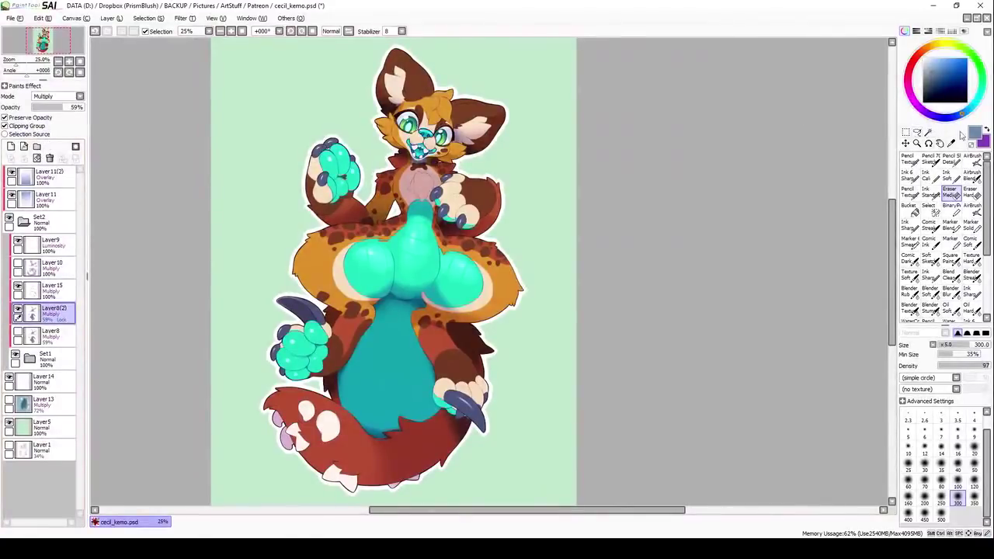
Magic-wand select the shaded area, deselect, and blend the chin and neck shadow
left_click(928, 133)
left_click(415, 183)
scroll(466, 137, "up", 3)
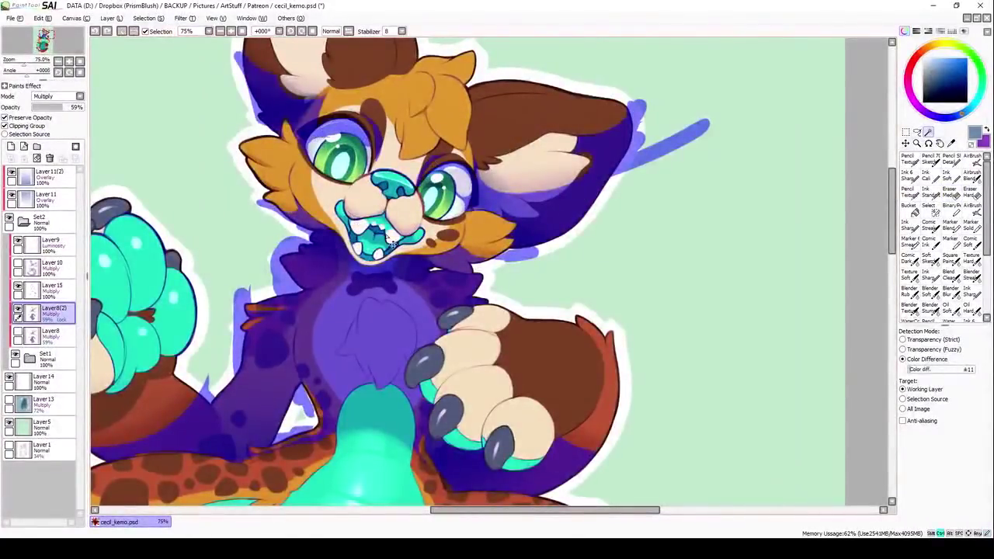
key("ctrl+d")
scroll(388, 236, "down", 2)
scroll(322, 329, "up", 4)
key("b")
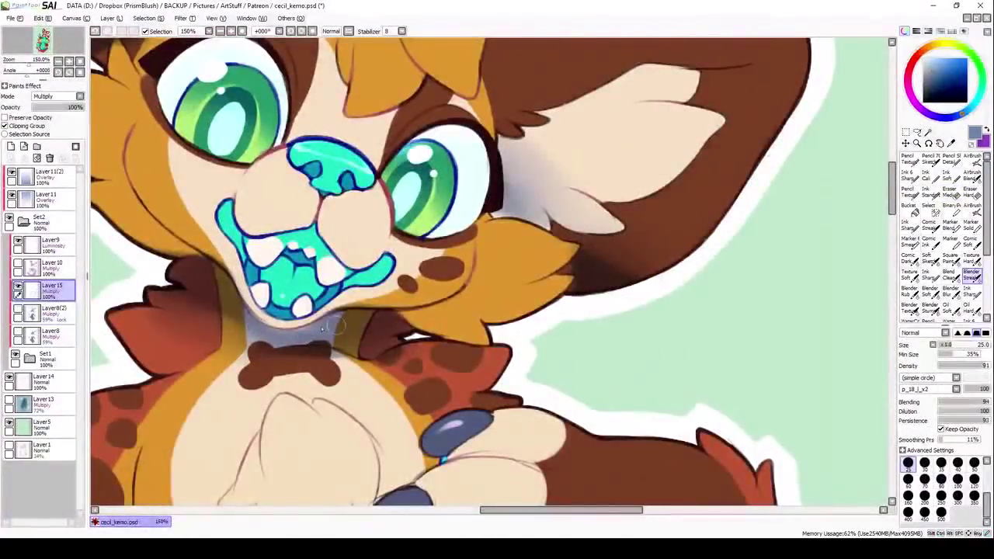
scroll(373, 301, "down", 4)
scroll(431, 351, "up", 3)
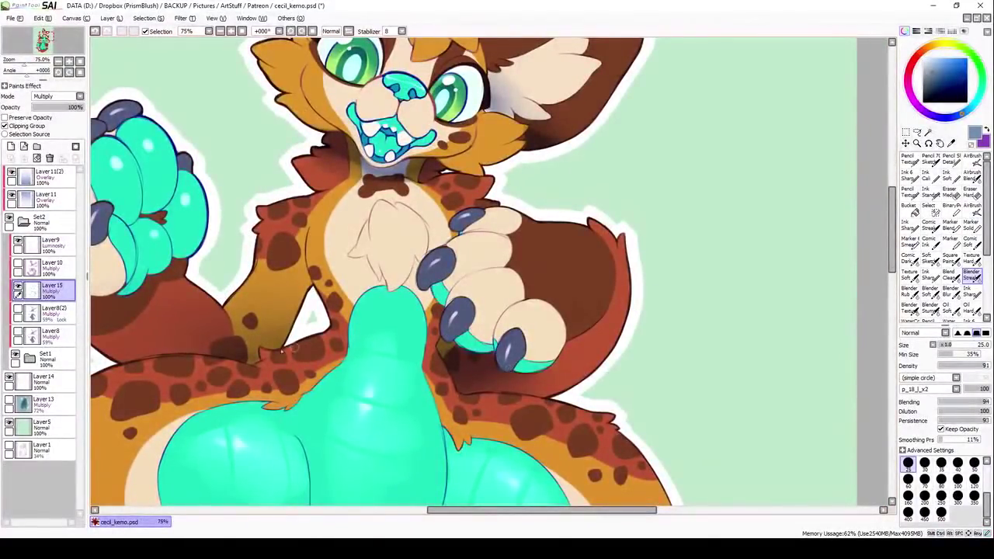
scroll(383, 225, "down", 3)
scroll(404, 197, "up", 2)
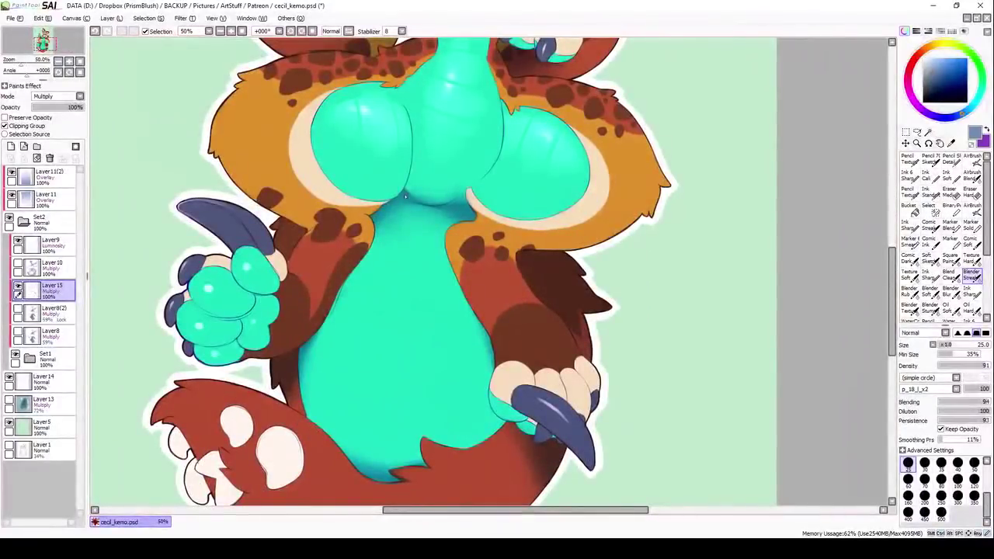
Expand the Set1 folder and make Layer8(2) the working layer
left_click(435, 120, "ctrl+shift")
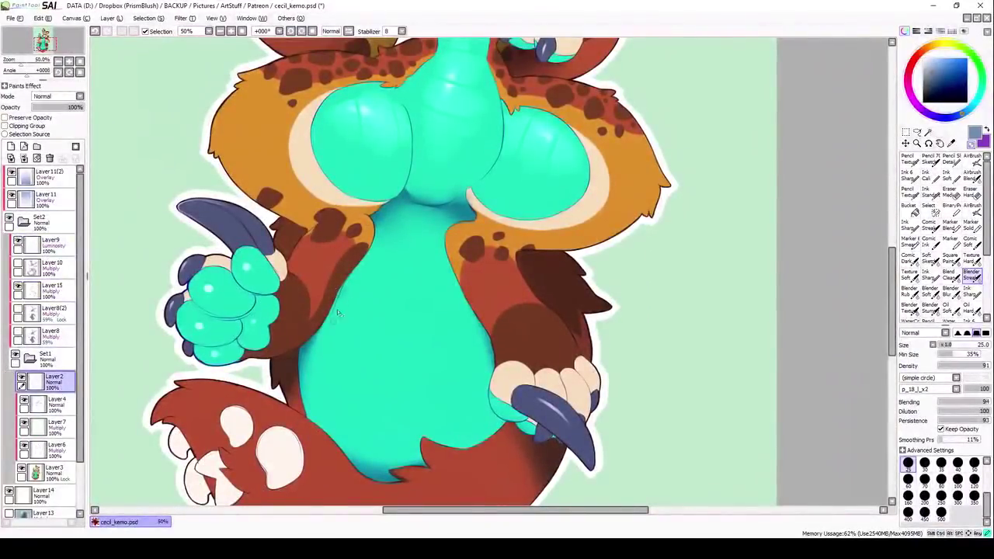
left_click(408, 134, "ctrl+shift")
scroll(409, 134, "down", 2)
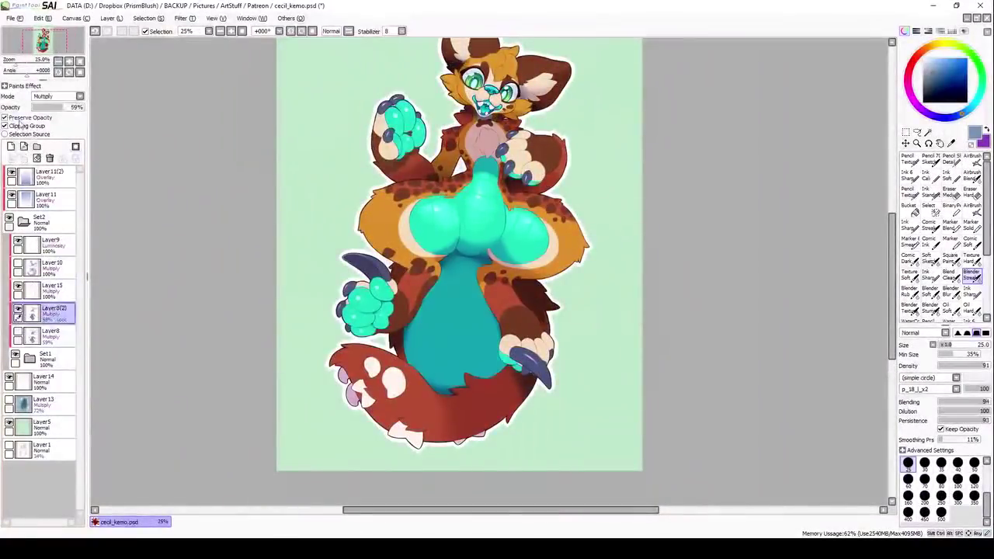
On Layer15, smooth the face and ear shading with a size-14 blender brush
scroll(450, 166, "up", 1)
key("e")
scroll(307, 175, "up", 2)
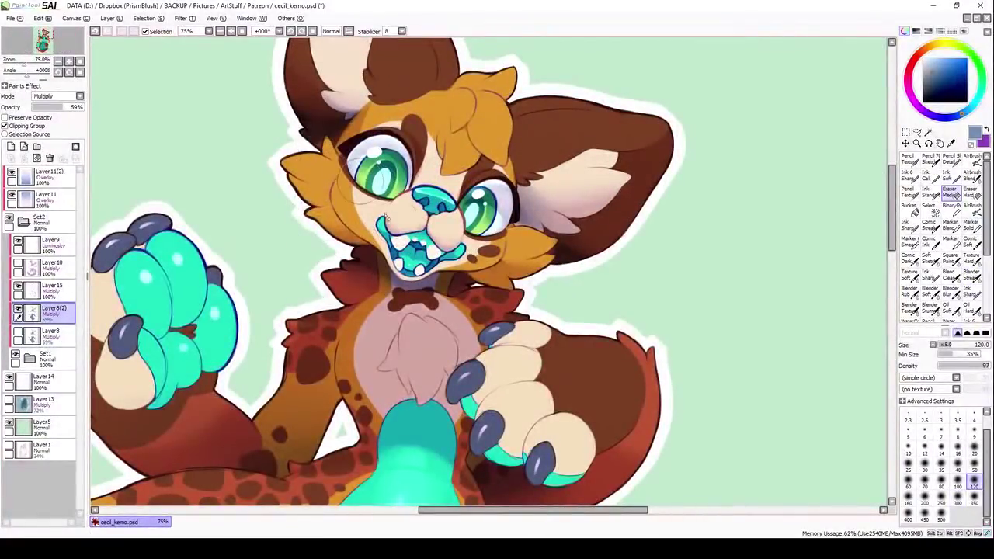
left_click(544, 263, "ctrl+shift")
scroll(543, 264, "up", 1)
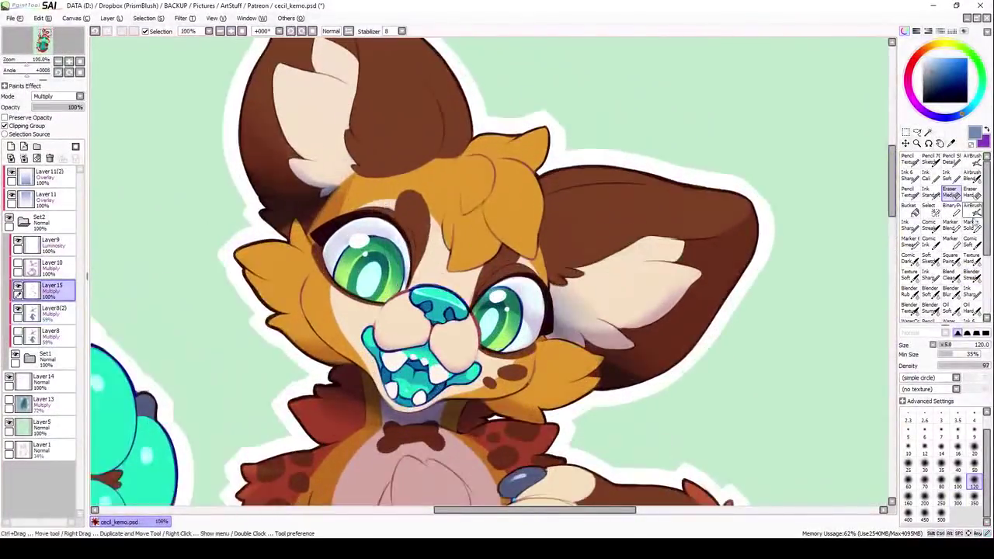
key("b")
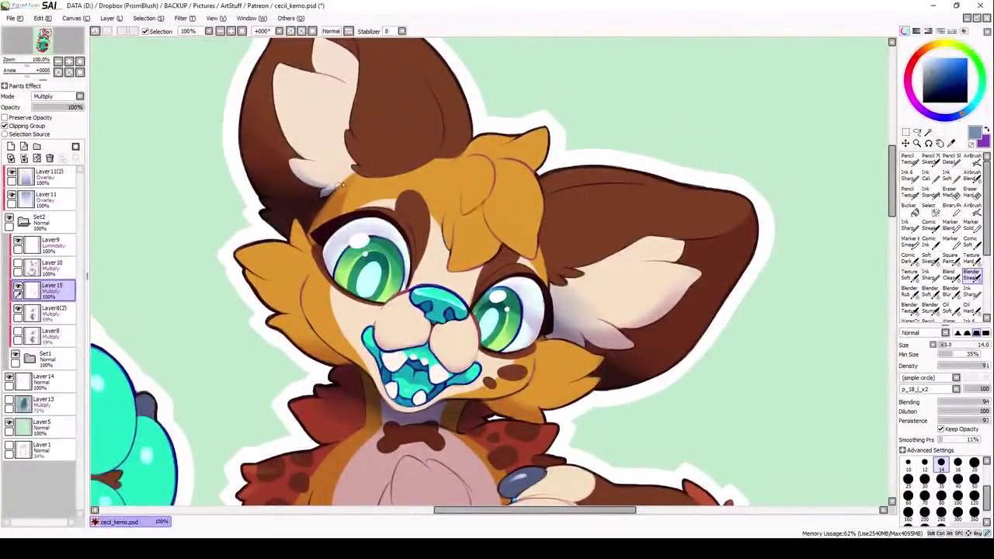
key("minus")
key("minus")
key("minus")
key("plus")
Select Layer8(2) and briefly hide it to compare the finished shading
left_click(47, 313)
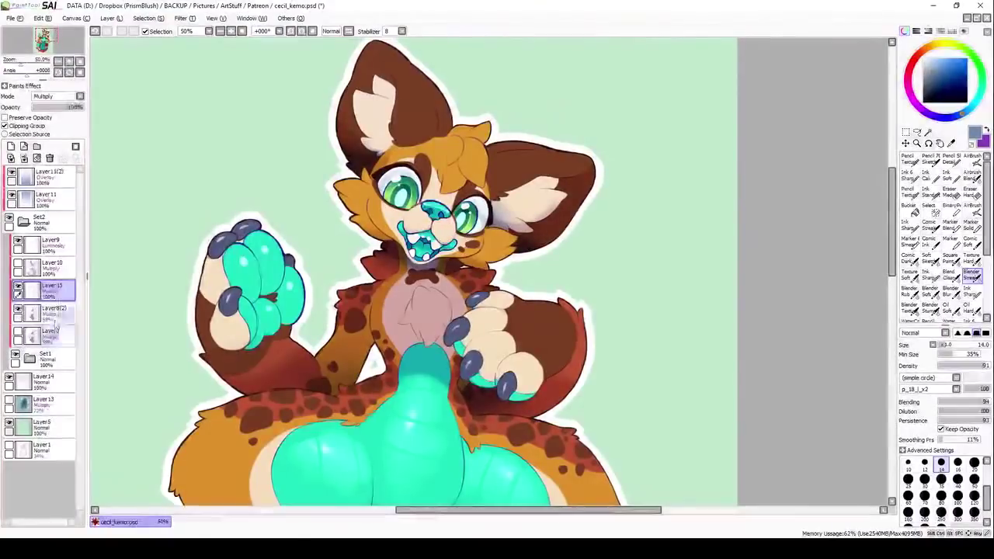
left_click(18, 308)
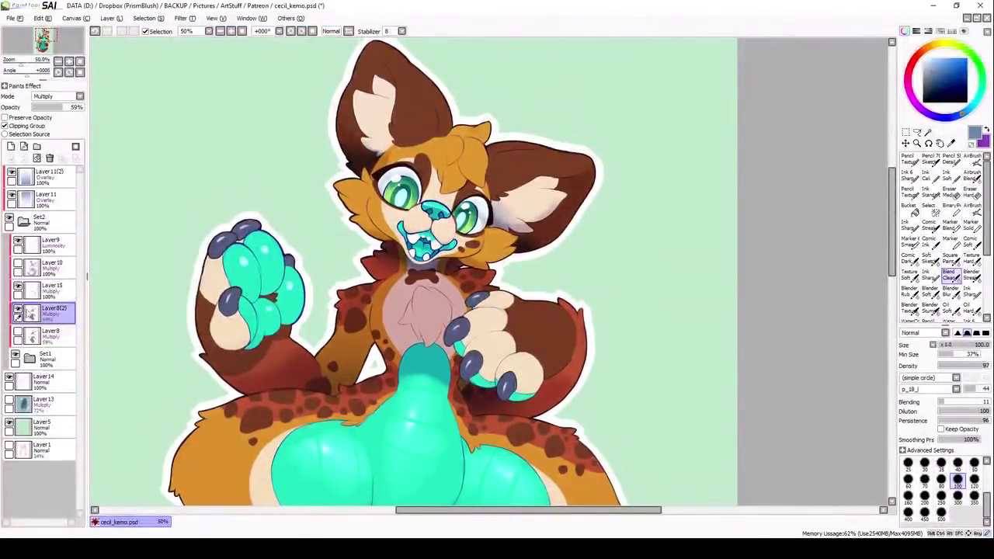
key("v")
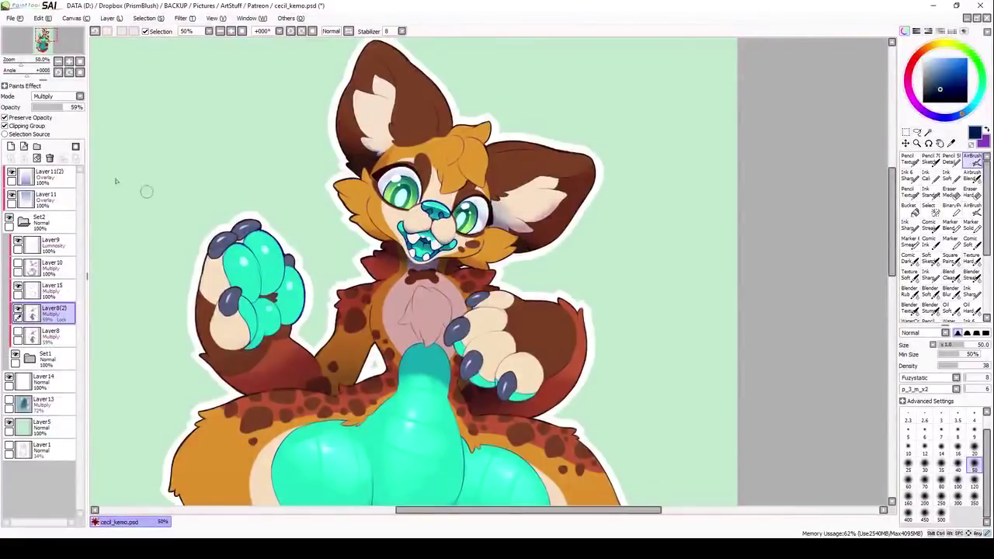
scroll(547, 334, "down", 3)
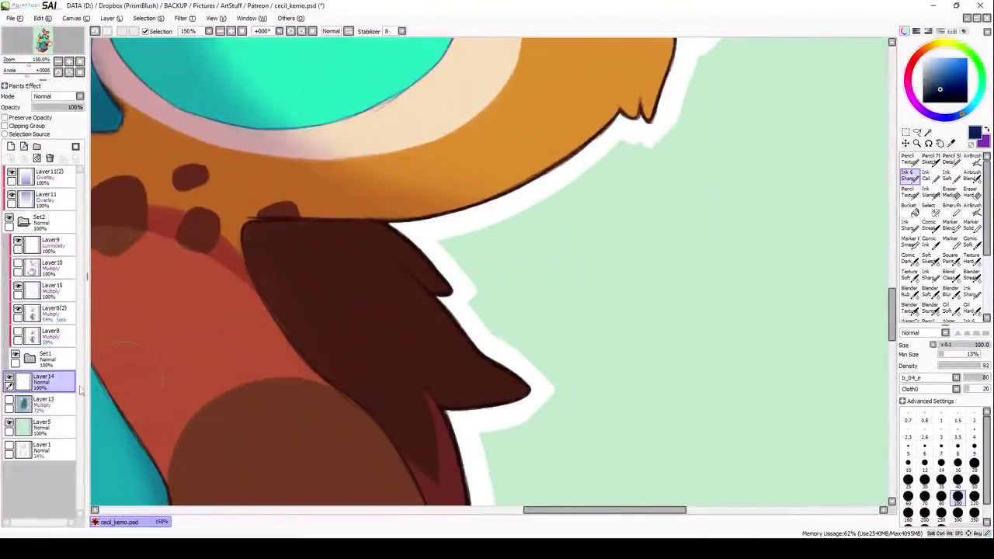